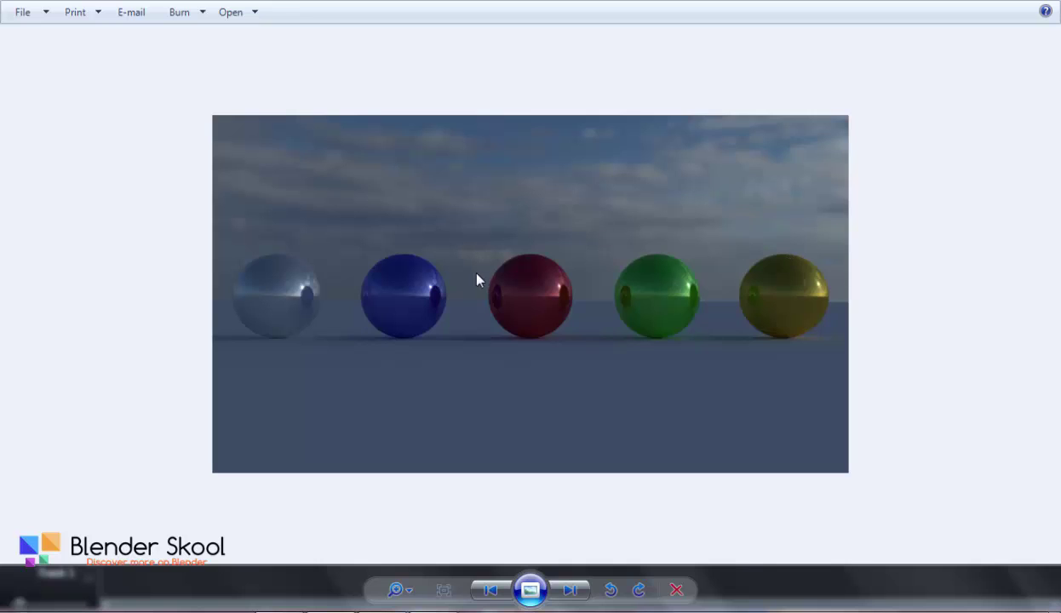
Step: View the edited, framed version of the colored balls picture and switch to Blender
{"action": "left_click", "coordinate": [491, 590]}
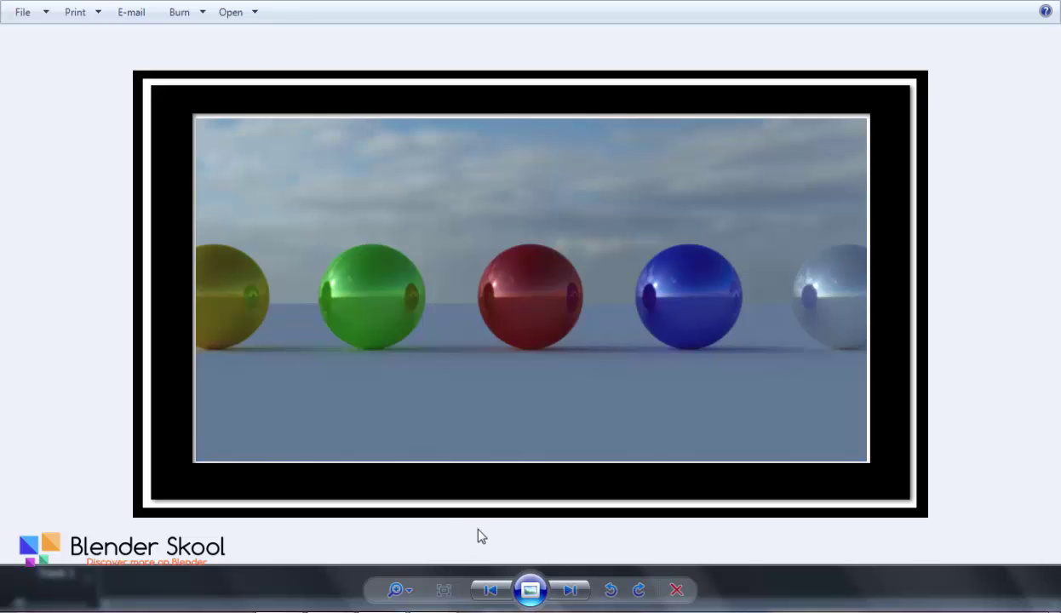
{"action": "mouse_move", "coordinate": [436, 600]}
{"action": "left_click", "coordinate": [426, 551]}
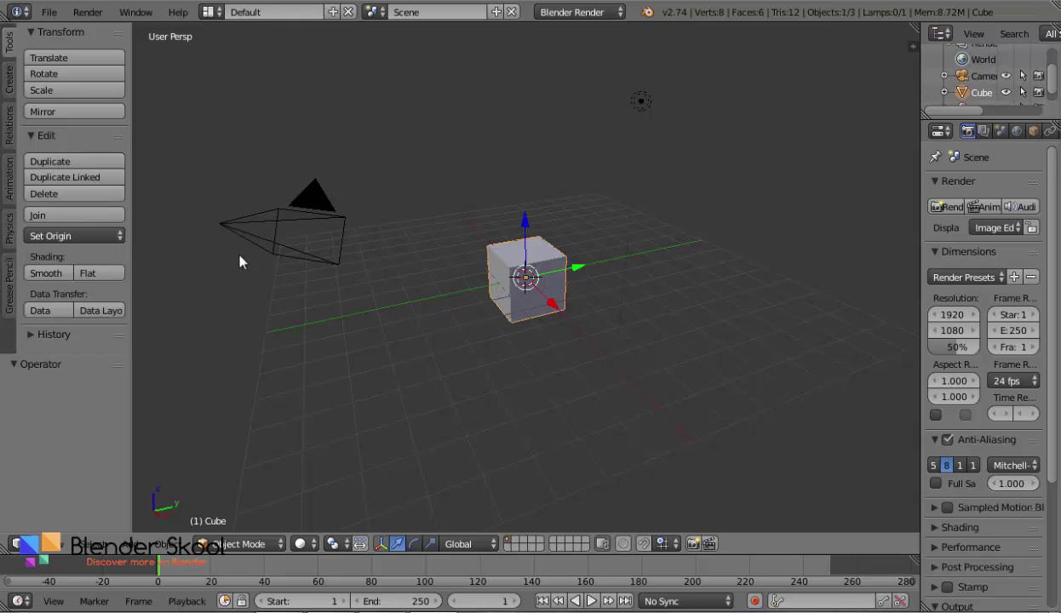
Step: Switch to the Compositing screen layout and maximize the node editor with its properties sidebar hidden
{"action": "left_click", "coordinate": [208, 12]}
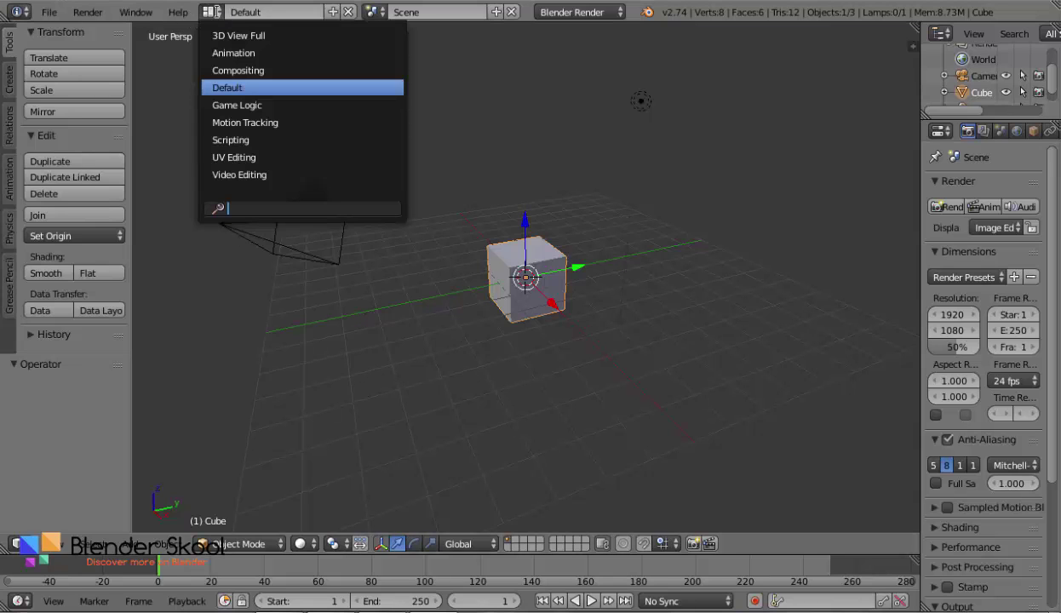
{"action": "left_click", "coordinate": [223, 71]}
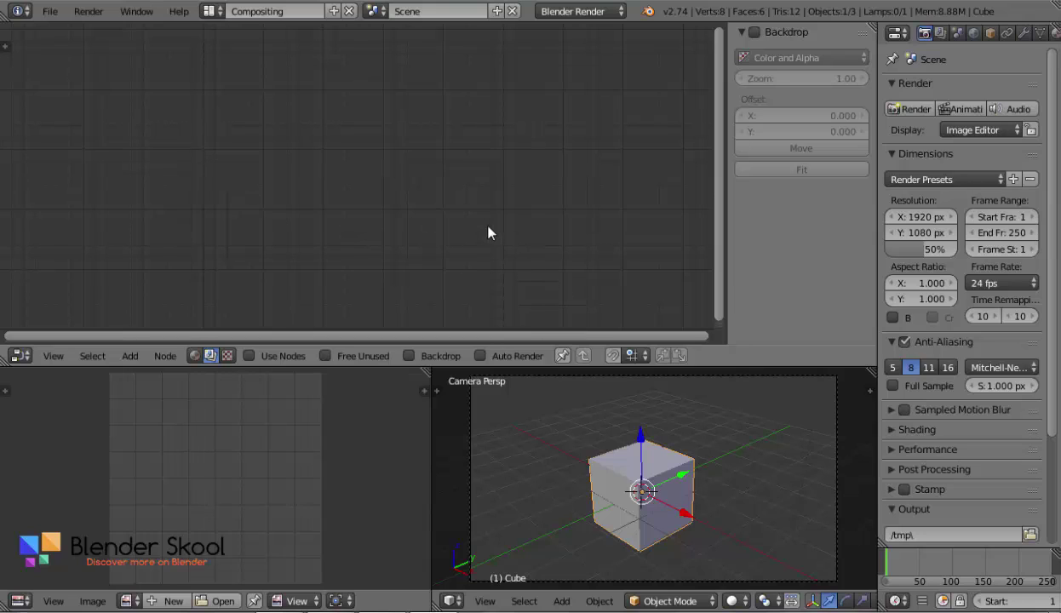
{"action": "key", "text": "ctrl+Up"}
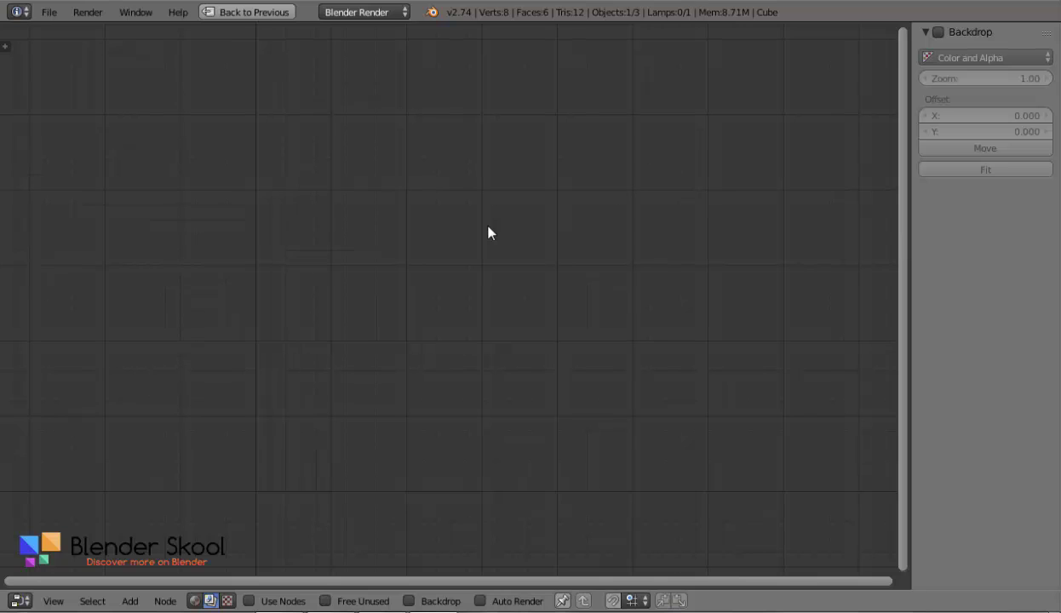
{"action": "key", "text": "n"}
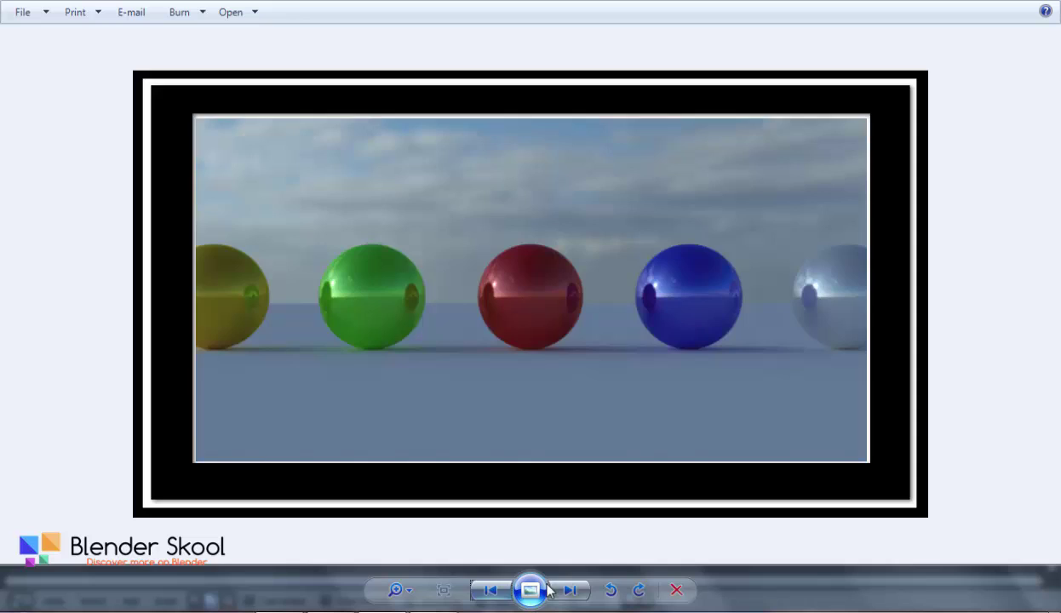
Step: Compare the original balls picture with its framed, edited version in the photo viewer and return to Blender
{"action": "left_click", "coordinate": [570, 589]}
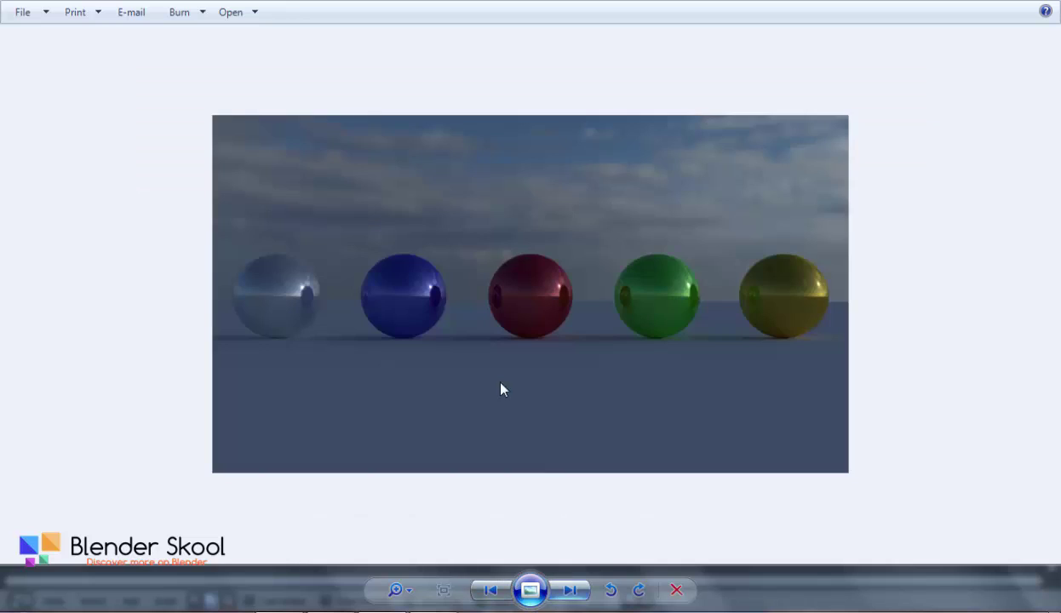
{"action": "left_click", "coordinate": [491, 591]}
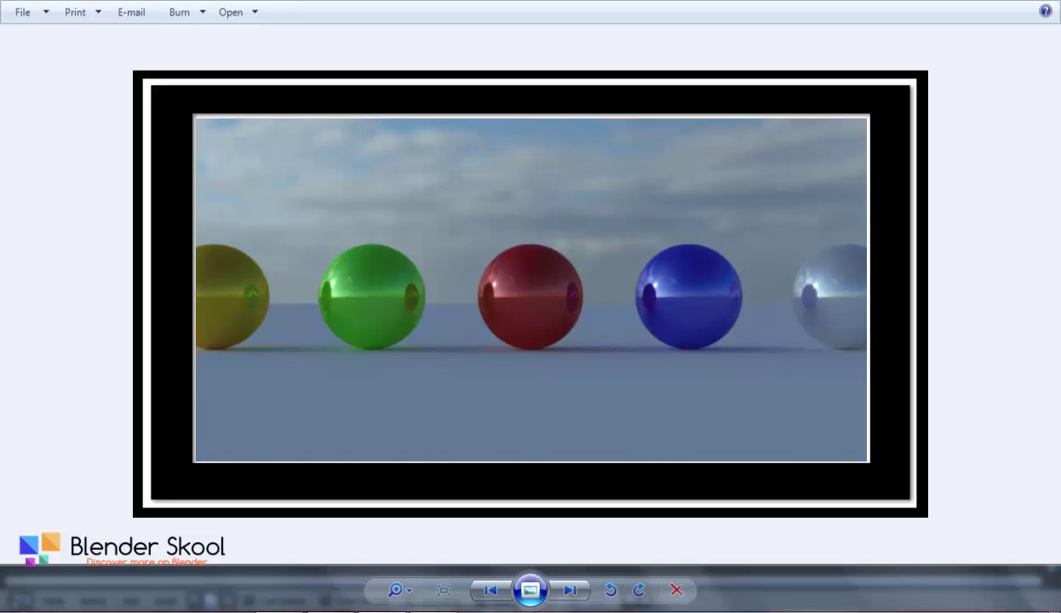
{"action": "left_click", "coordinate": [388, 610]}
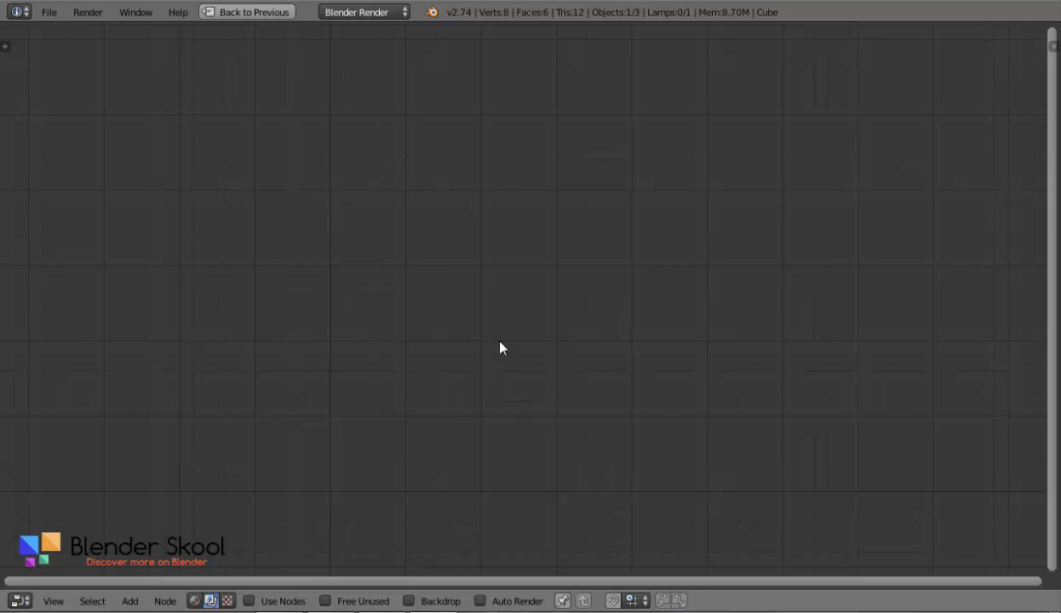
Step: Enable compositing nodes and delete the default Render Layers and Composite nodes
{"action": "left_click", "coordinate": [251, 600]}
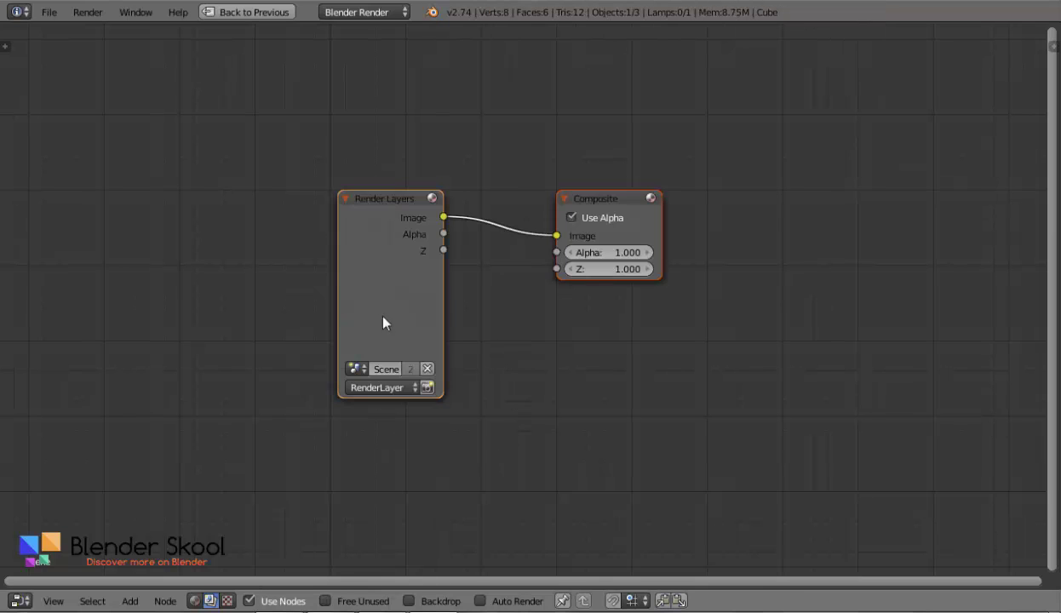
{"action": "mouse_move", "coordinate": [383, 263]}
{"action": "left_mouse_down"}
{"action": "mouse_move", "coordinate": [350, 274]}
{"action": "mouse_move", "coordinate": [363, 258]}
{"action": "left_mouse_up"}
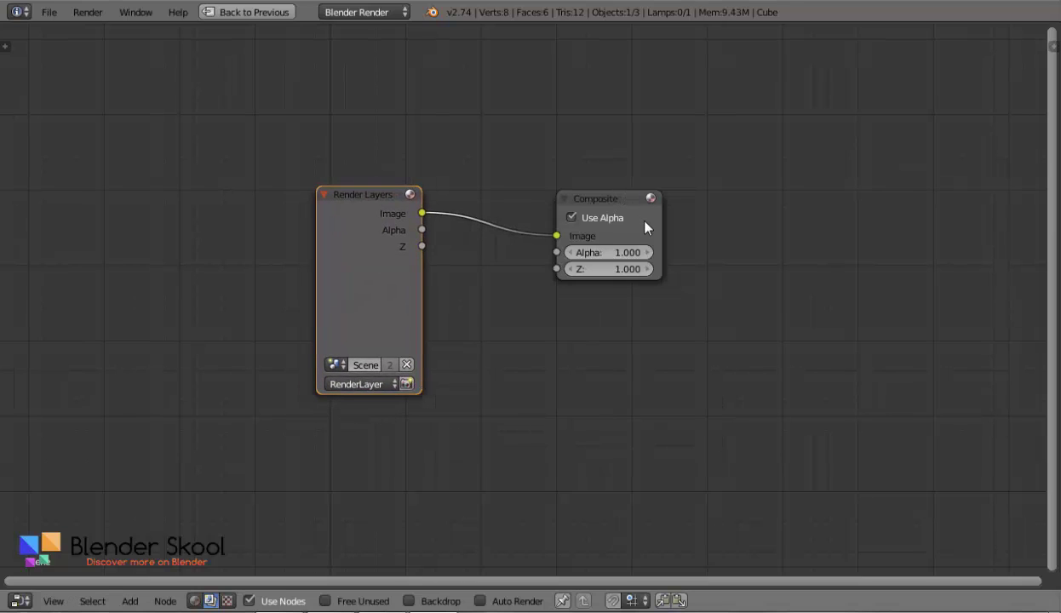
{"action": "left_click", "coordinate": [600, 207], "text": "shift"}
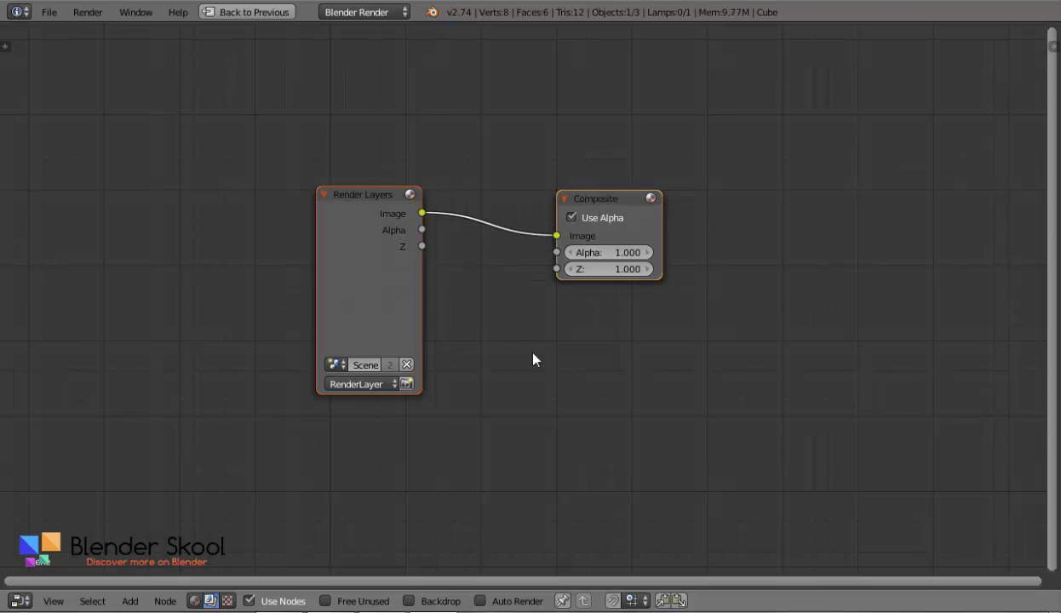
{"action": "key", "text": "x"}
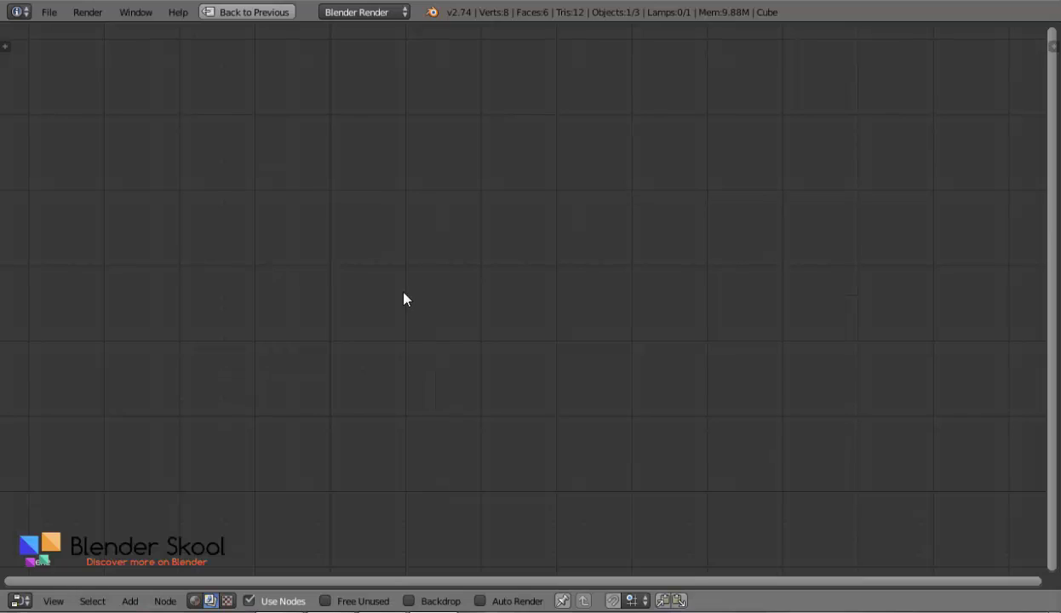
Step: Add an Image input node near the left edge of the empty compositing node tree
{"action": "key", "text": "shift+a"}
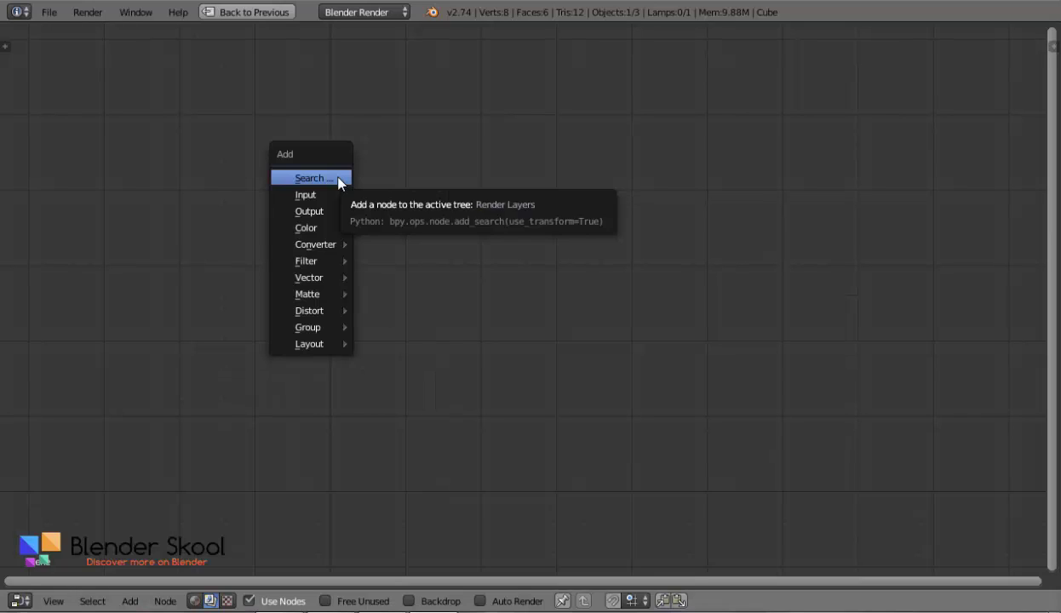
{"action": "mouse_move", "coordinate": [339, 194]}
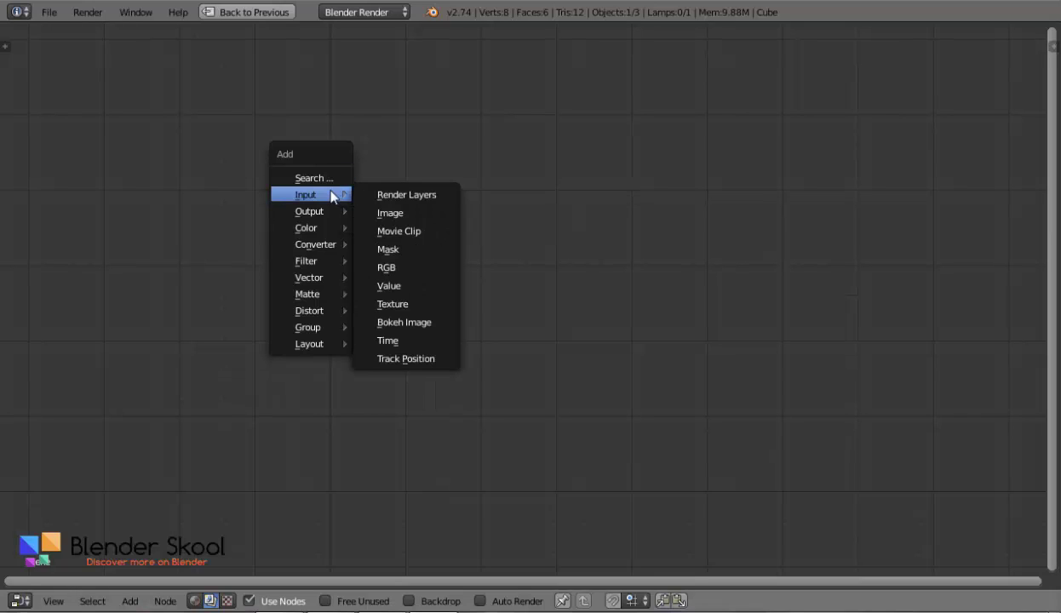
{"action": "left_click", "coordinate": [395, 213]}
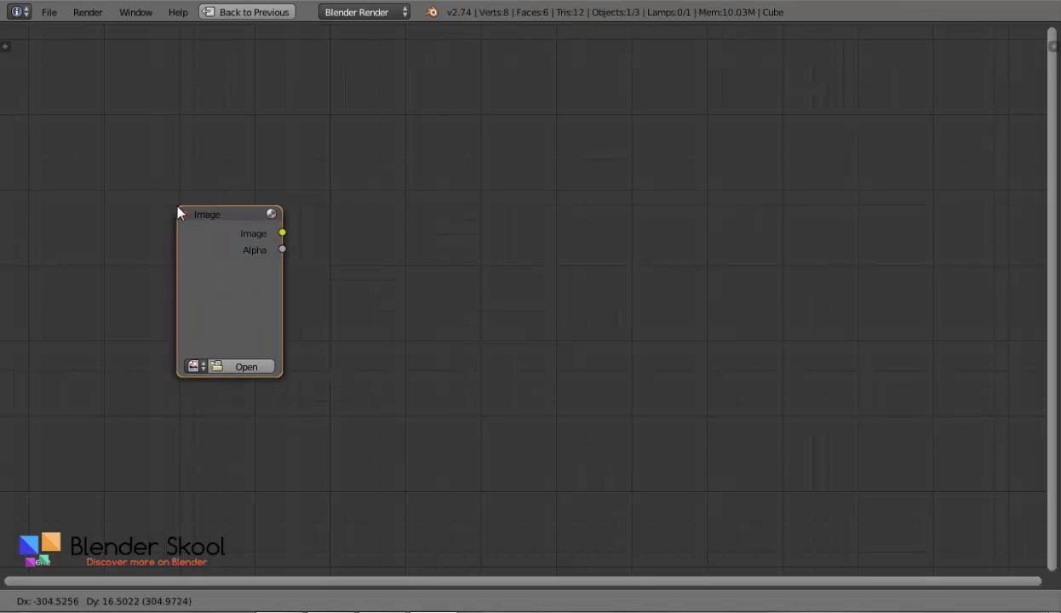
{"action": "left_click", "coordinate": [68, 218]}
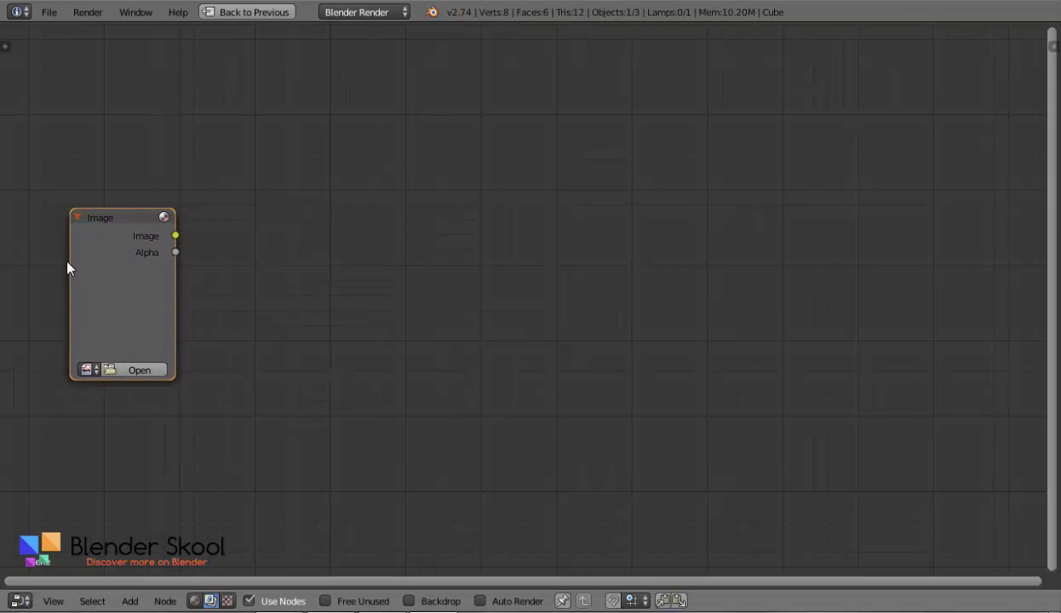
Step: Load the Balls picture into the Image node from the Files folder of the Blender Skool Photo Editor tutorial on drive D
{"action": "left_click", "coordinate": [137, 371]}
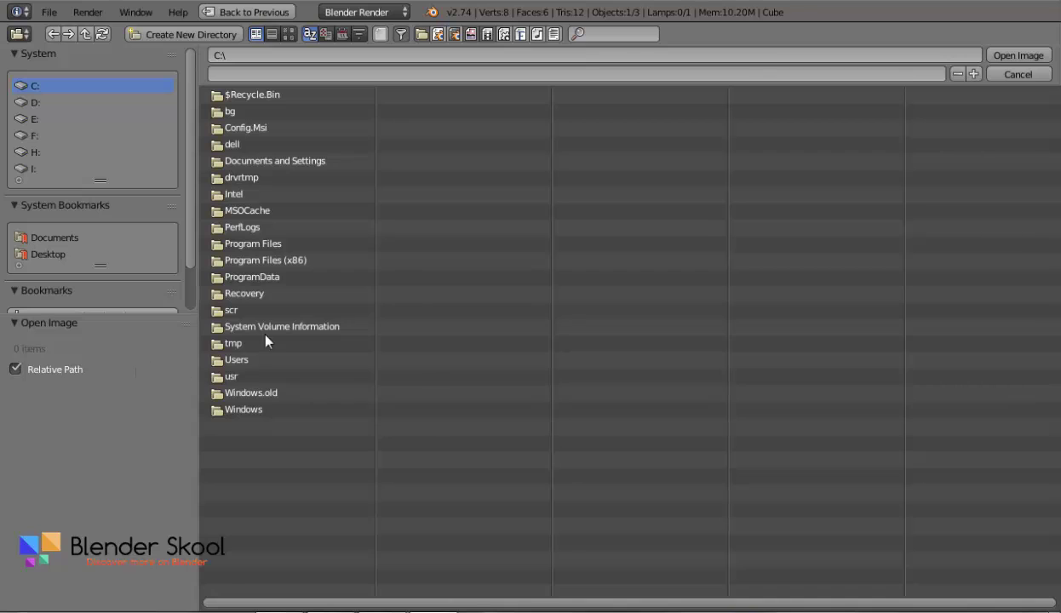
{"action": "scroll", "coordinate": [98, 300], "scroll_direction": "down", "scroll_amount": 2}
{"action": "scroll", "coordinate": [103, 290], "scroll_direction": "up", "scroll_amount": 2}
{"action": "left_click", "coordinate": [34, 103]}
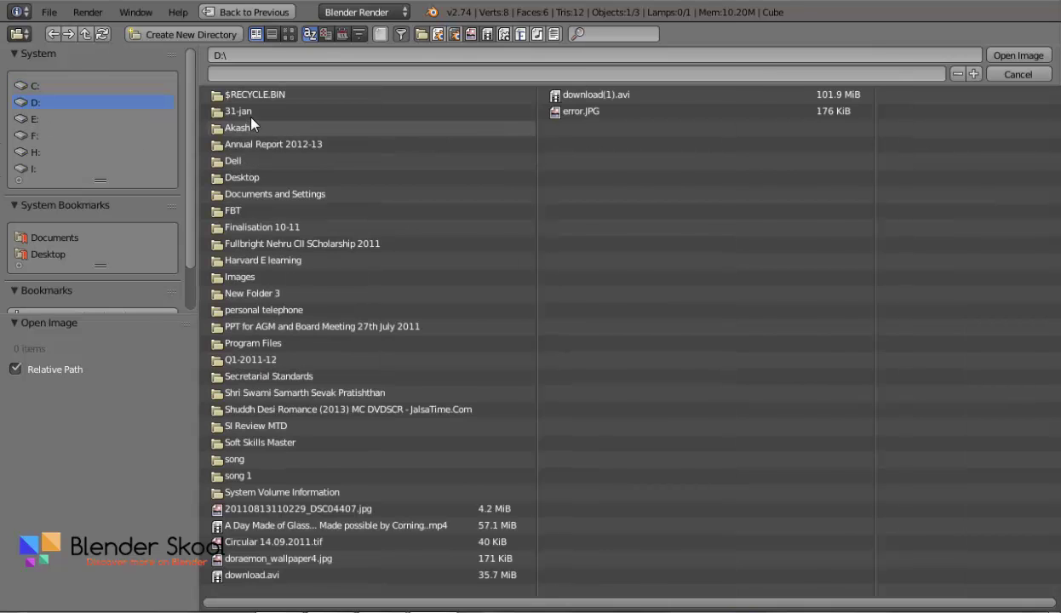
{"action": "left_click", "coordinate": [243, 111]}
{"action": "left_click", "coordinate": [234, 97]}
{"action": "double_click", "coordinate": [256, 124]}
{"action": "left_click", "coordinate": [226, 93]}
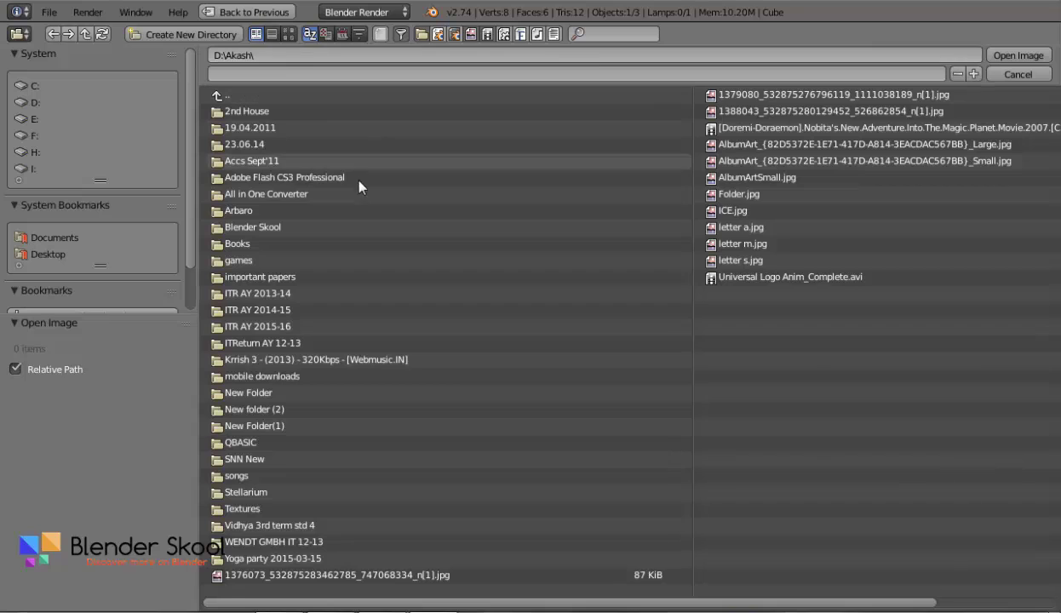
{"action": "left_click", "coordinate": [296, 224]}
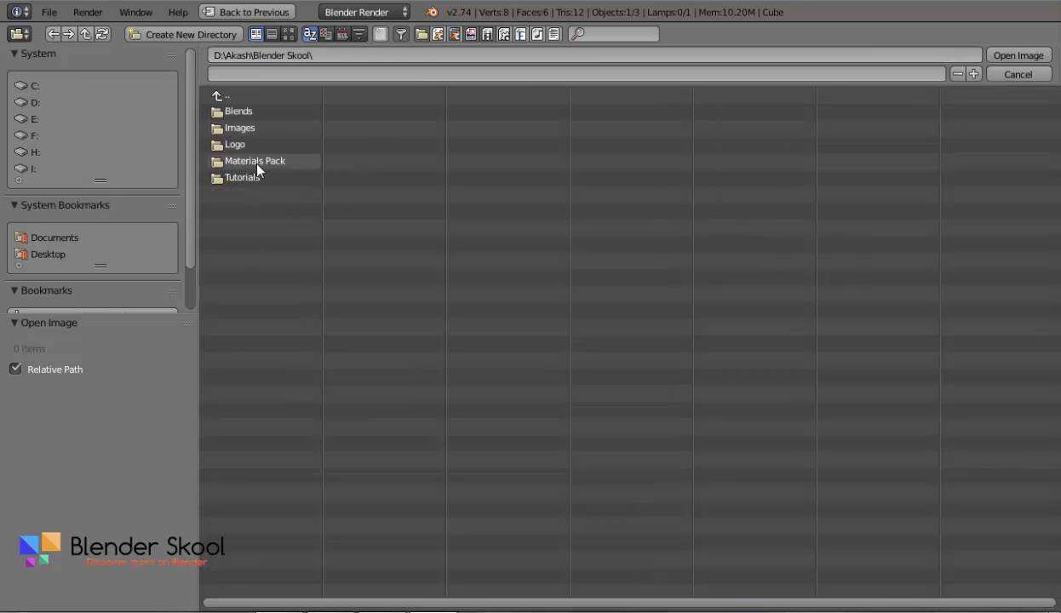
{"action": "left_click", "coordinate": [255, 175]}
{"action": "left_click", "coordinate": [266, 128]}
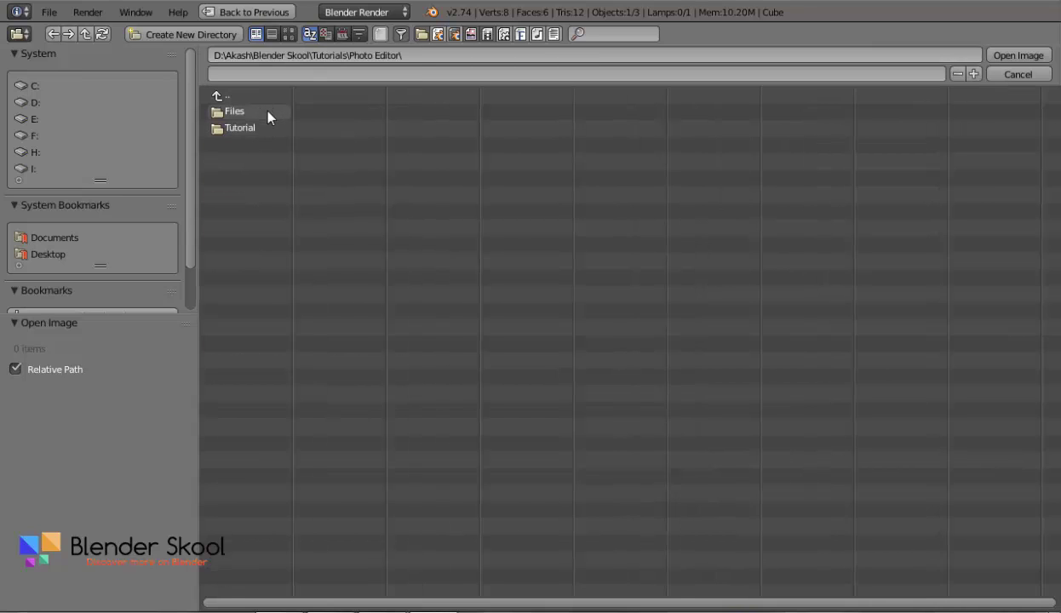
{"action": "left_click", "coordinate": [261, 111]}
{"action": "double_click", "coordinate": [261, 114]}
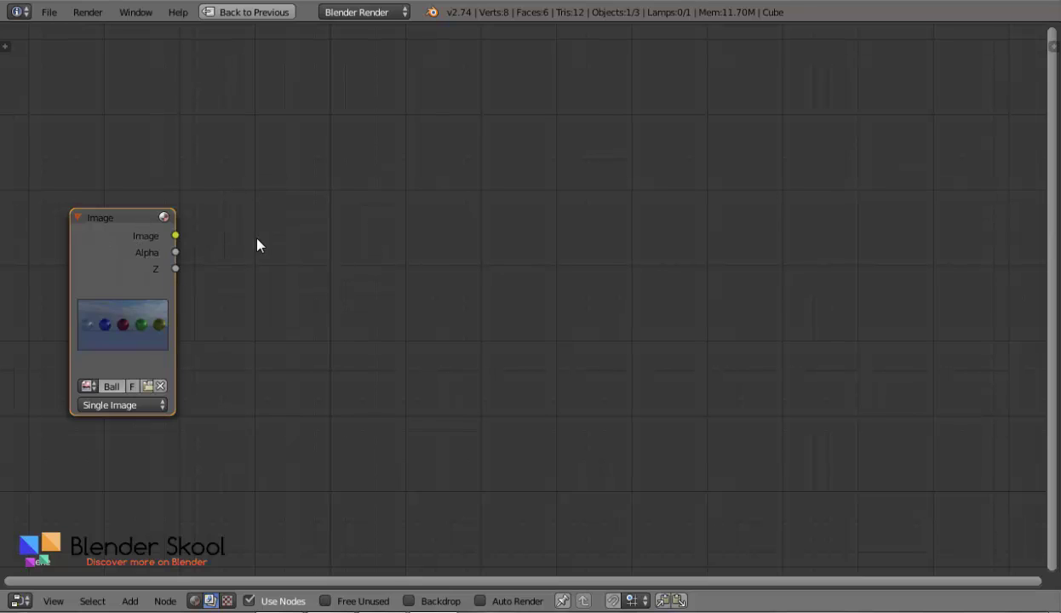
Step: Preview the Image node through a linked Viewer node placed far to its right, with the backdrop enabled
{"action": "left_click", "coordinate": [153, 234], "text": "ctrl+shift"}
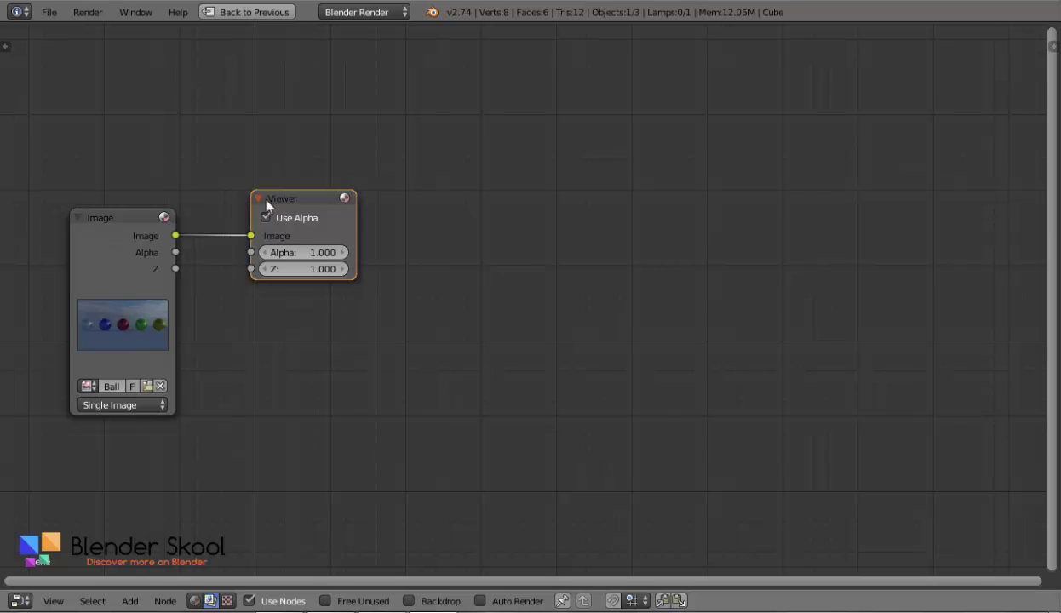
{"action": "left_click_drag", "start_coordinate": [271, 198], "coordinate": [945, 281]}
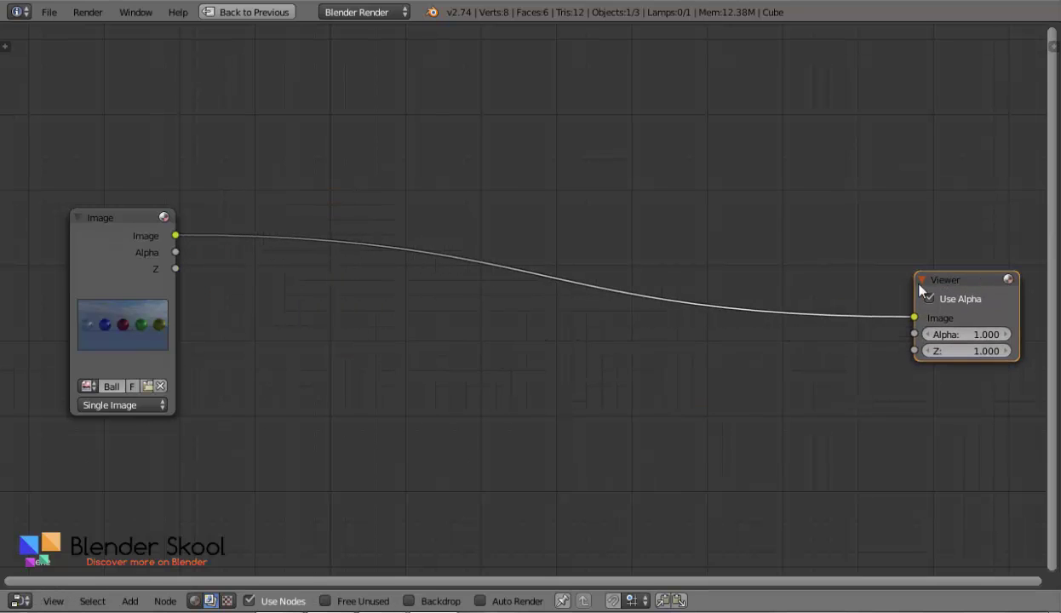
{"action": "left_click", "coordinate": [409, 601]}
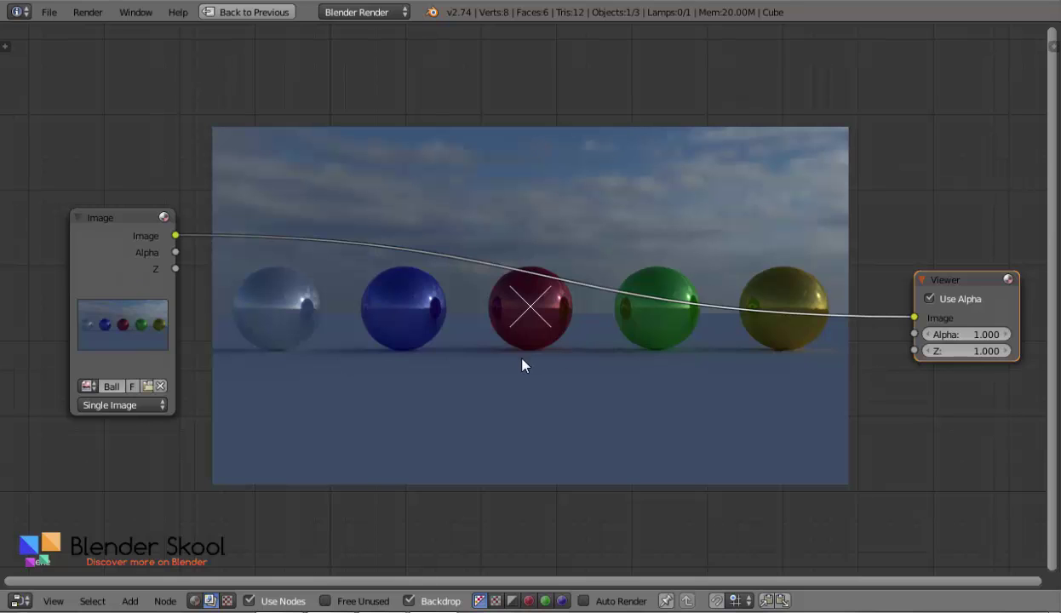
{"action": "middle_click_drag", "start_coordinate": [524, 362], "coordinate": [516, 402]}
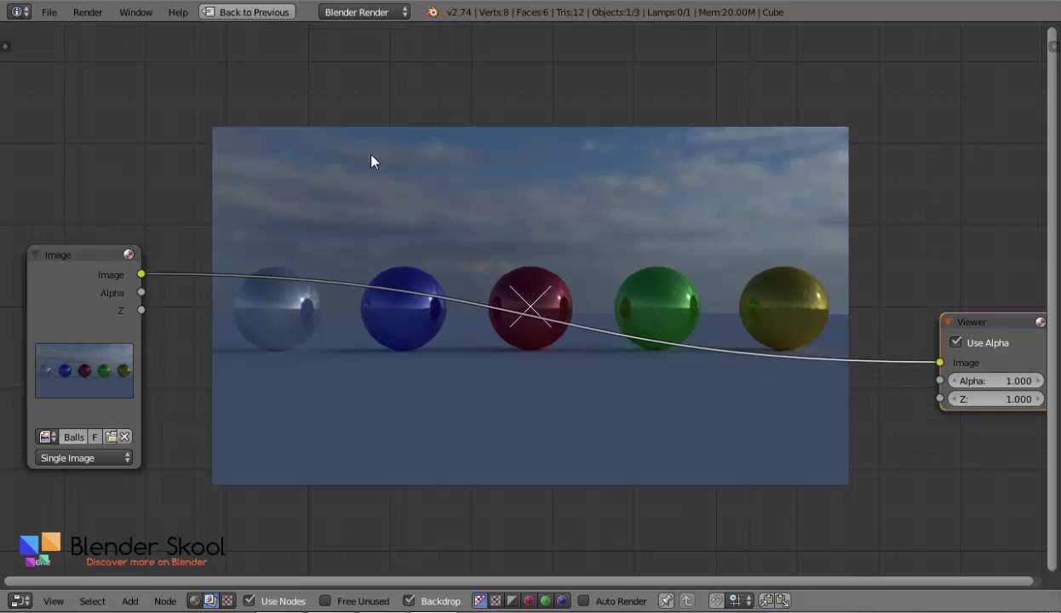
Step: Insert a Hue Saturation Value node into the link between the Image and Viewer nodes, close to the Image node
{"action": "key", "text": "shift+a"}
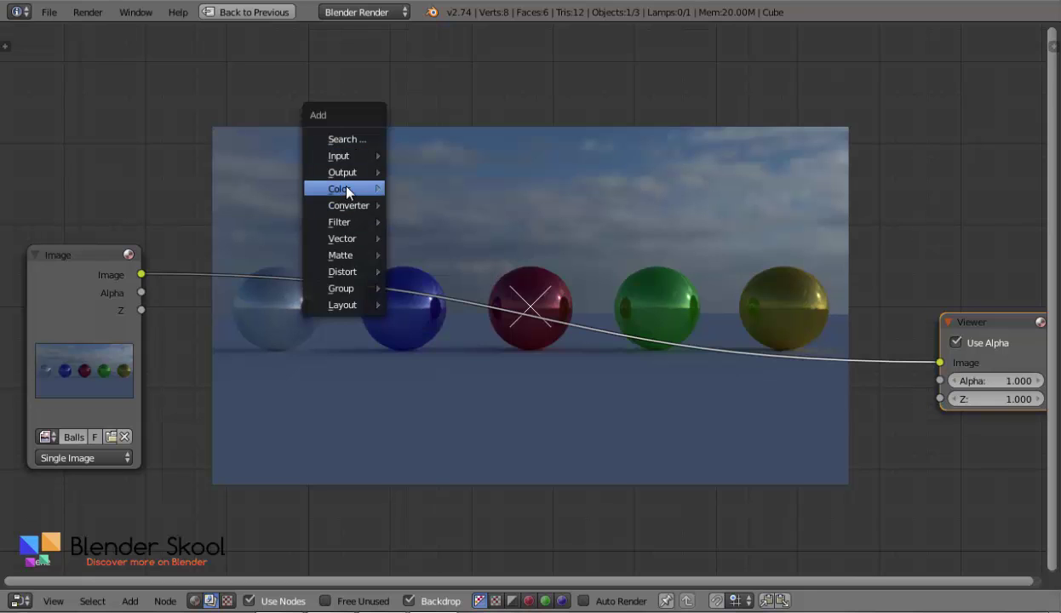
{"action": "mouse_move", "coordinate": [341, 188]}
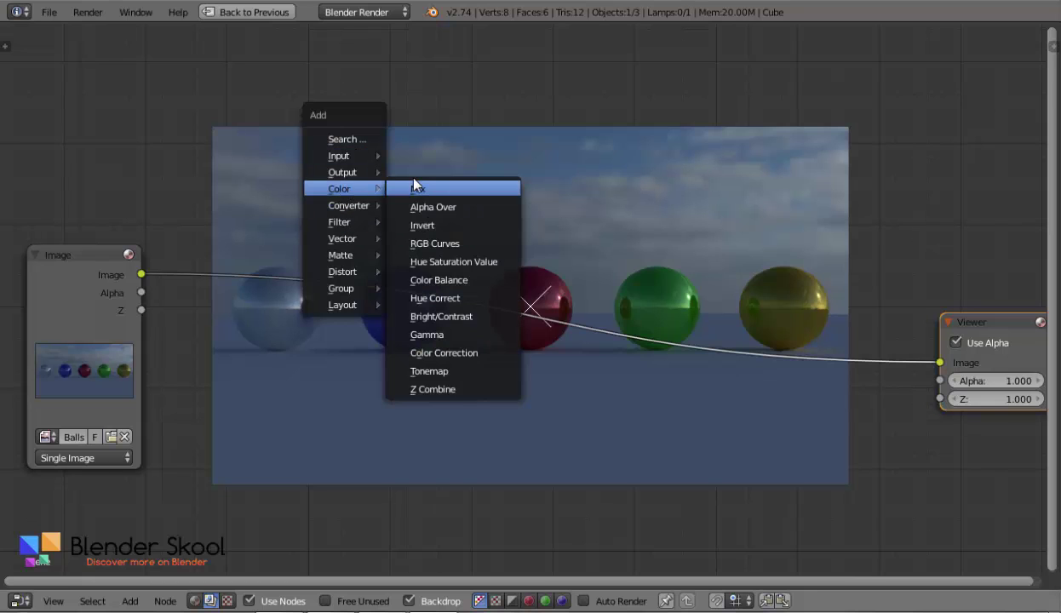
{"action": "left_click", "coordinate": [420, 260]}
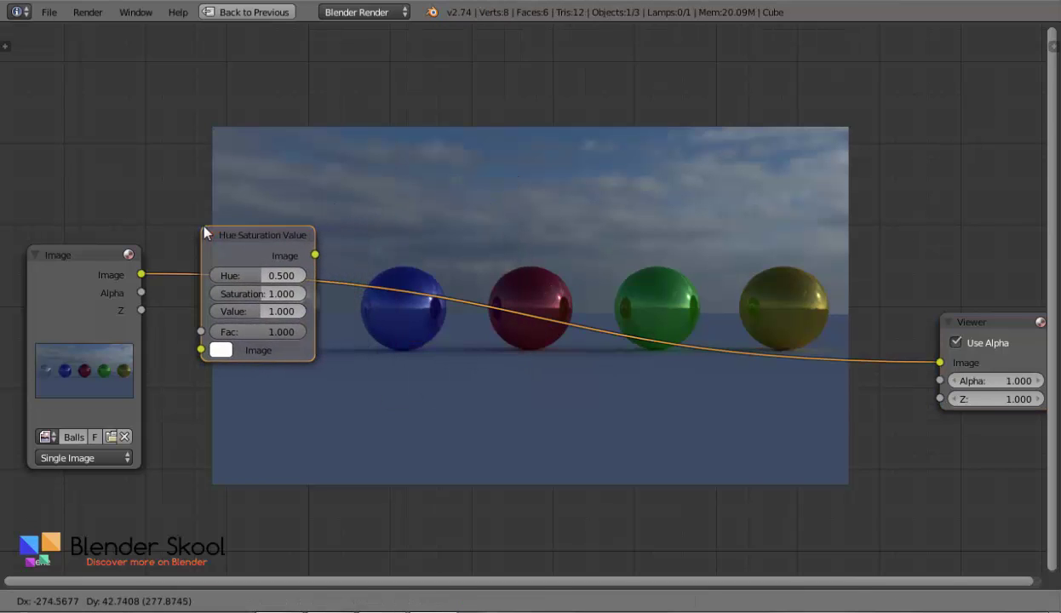
{"action": "left_click", "coordinate": [204, 231]}
{"action": "middle_click_drag", "start_coordinate": [407, 218], "coordinate": [367, 265]}
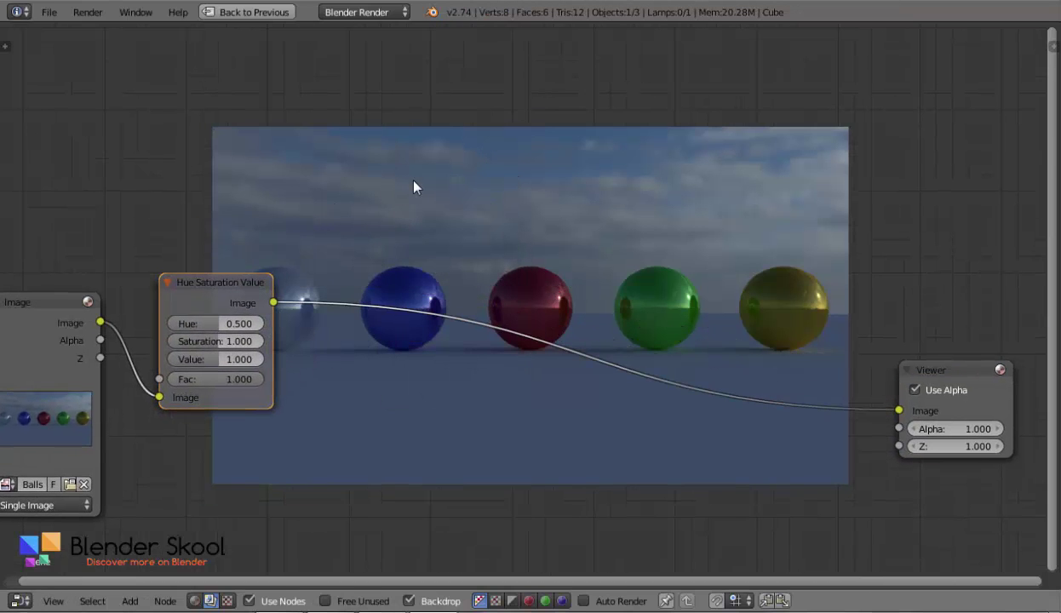
Step: Raise the saturation of the Hue Saturation Value node to about 1.109
{"action": "key", "text": "shift+a"}
{"action": "mouse_move", "coordinate": [465, 197]}
{"action": "mouse_move", "coordinate": [223, 341]}
{"action": "left_mouse_down"}
{"action": "mouse_move", "coordinate": [200, 341]}
{"action": "mouse_move", "coordinate": [238, 341]}
{"action": "mouse_move", "coordinate": [221, 340]}
{"action": "left_mouse_up"}
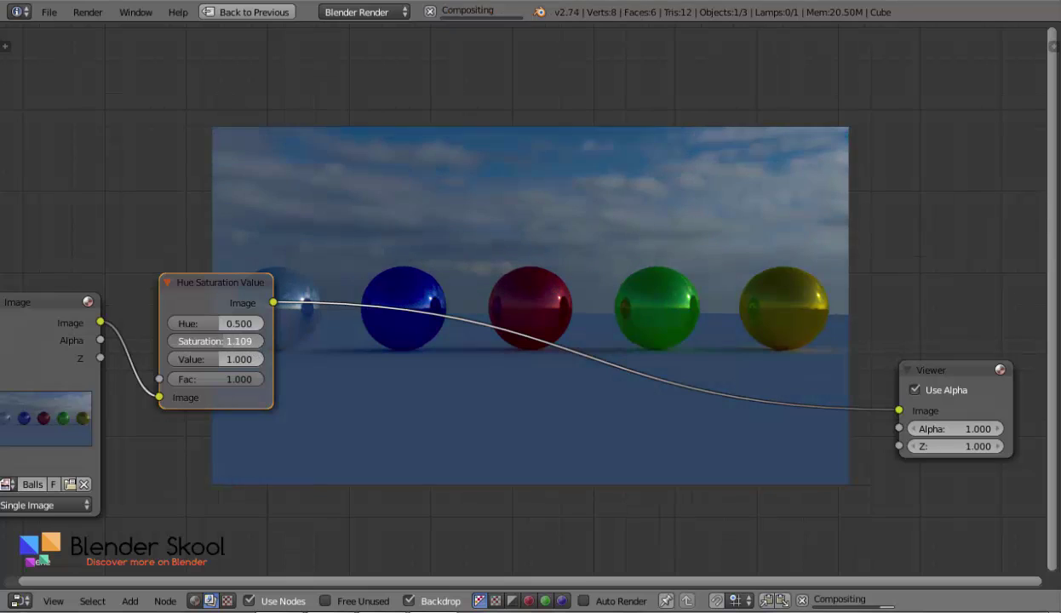
{"action": "left_click", "coordinate": [224, 341]}
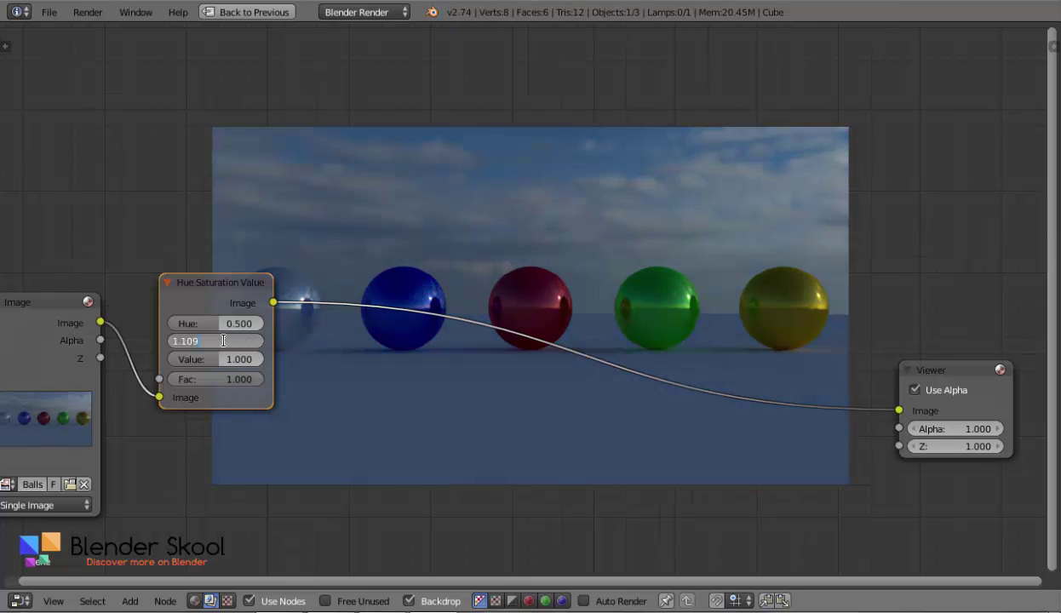
{"action": "key", "text": "Return"}
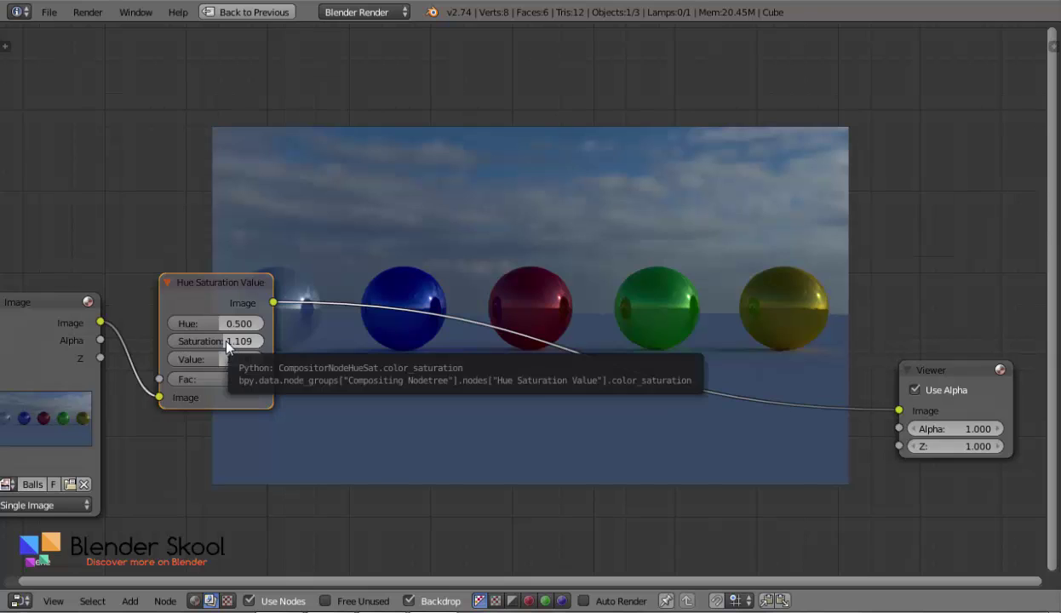
Step: Set the saturation of the Hue Saturation Value node to 1.05
{"action": "left_click", "coordinate": [225, 342]}
{"action": "type", "text": "1"}
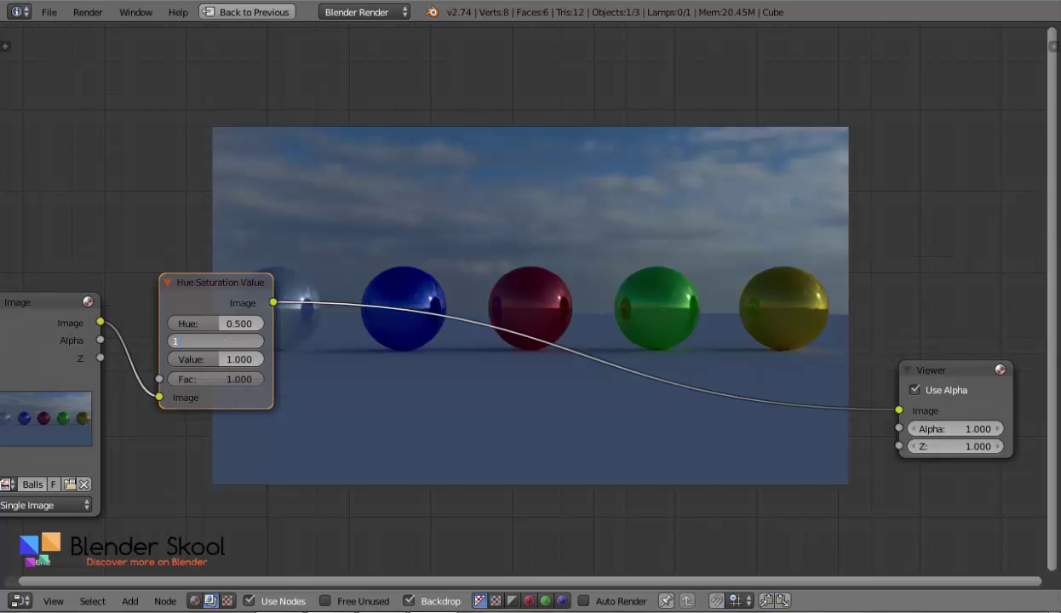
{"action": "type", "text": ".05"}
{"action": "key", "text": "Return"}
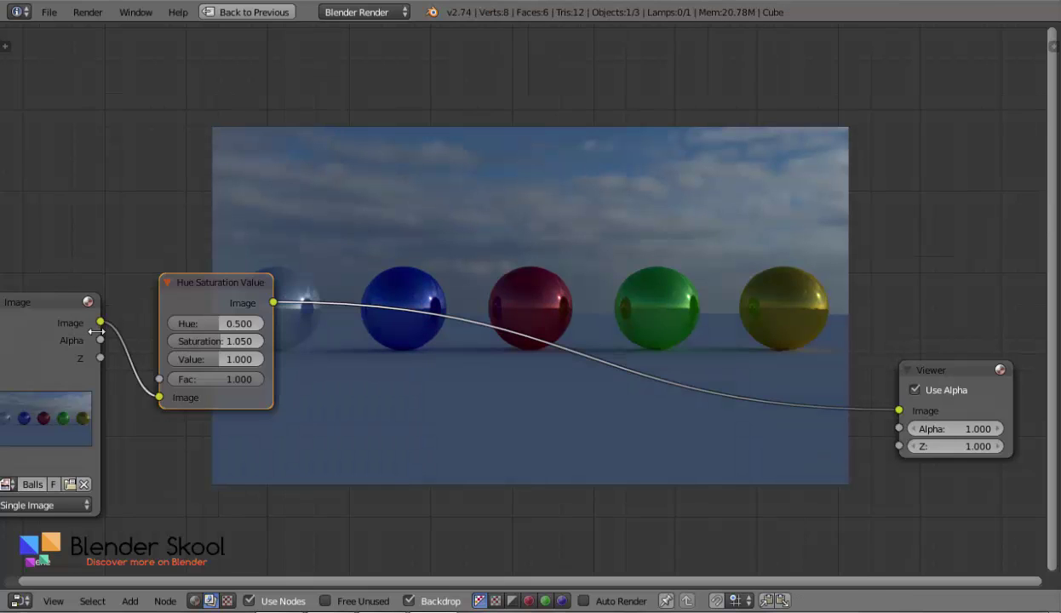
Step: Compare the original picture with the Hue Saturation Value result by switching the Viewer's source between the two nodes twice
{"action": "left_click", "coordinate": [36, 311], "text": "ctrl+shift"}
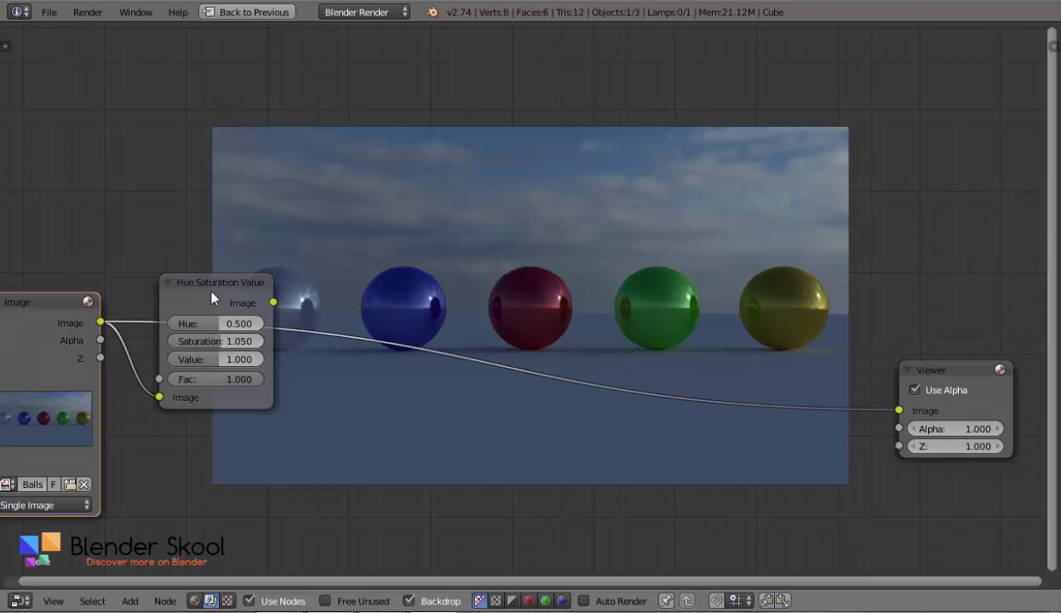
{"action": "left_click", "coordinate": [211, 292], "text": "ctrl+shift"}
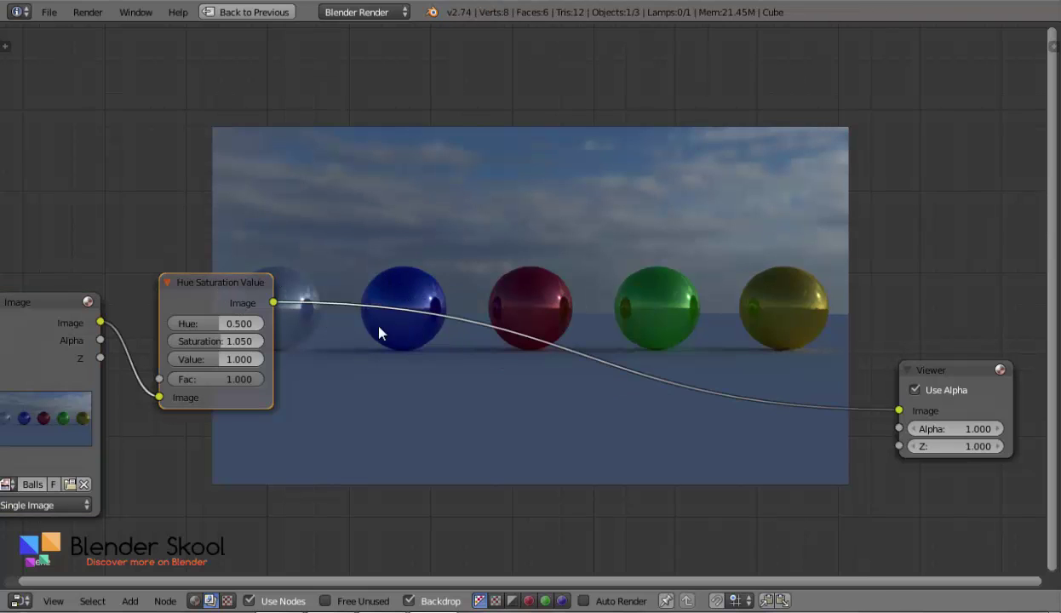
{"action": "left_click", "coordinate": [55, 309], "text": "ctrl+shift"}
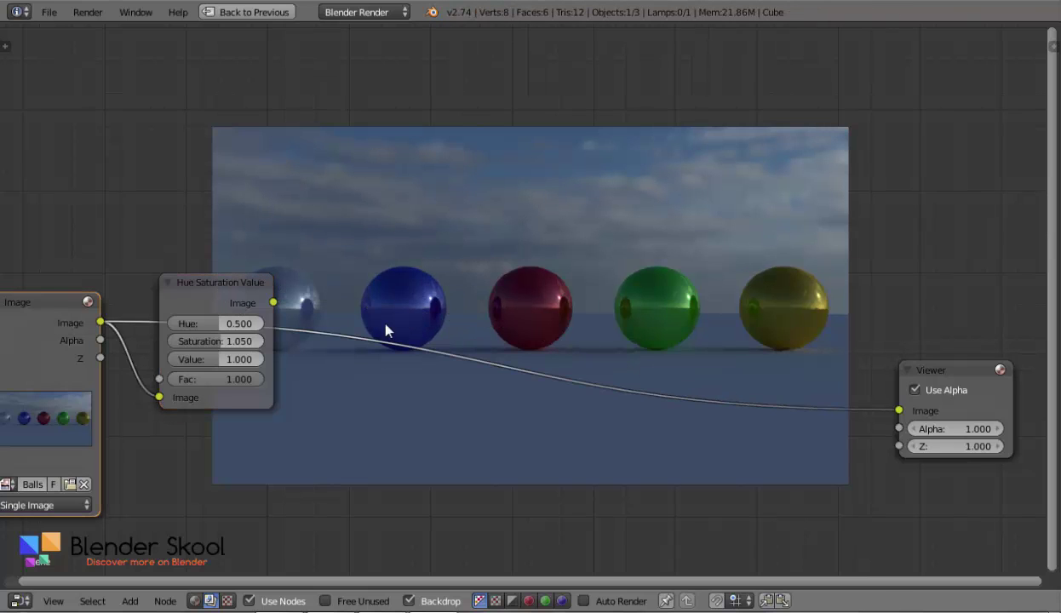
{"action": "left_click", "coordinate": [201, 294], "text": "ctrl+shift"}
Step: Try a saturation of 2 on the Hue Saturation Value node and return it to 1.05
{"action": "left_click", "coordinate": [239, 341]}
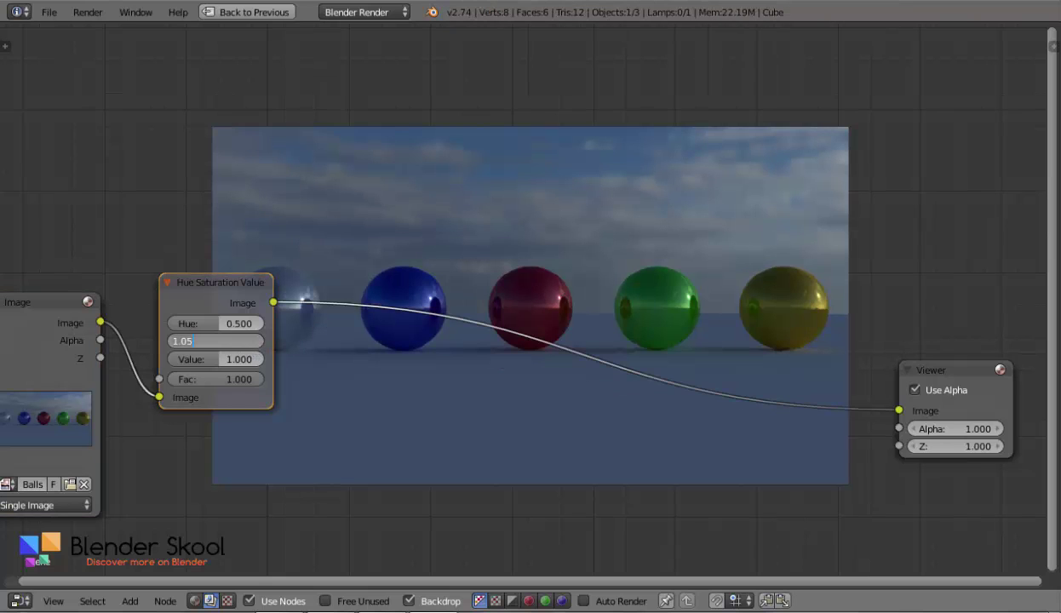
{"action": "type", "text": "2"}
{"action": "key", "text": "Return"}
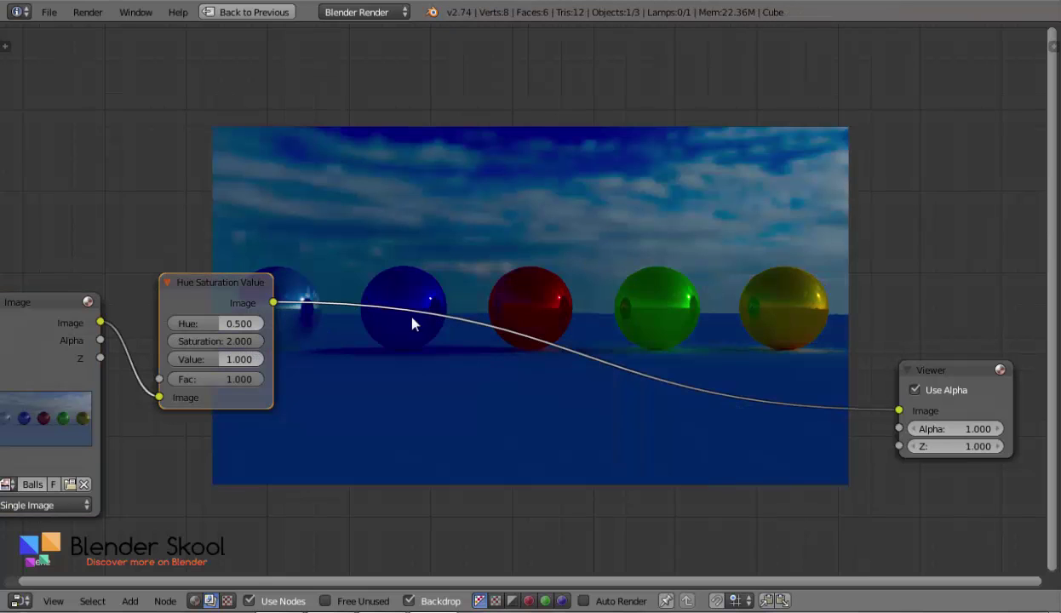
{"action": "left_click", "coordinate": [222, 341]}
{"action": "type", "text": "1"}
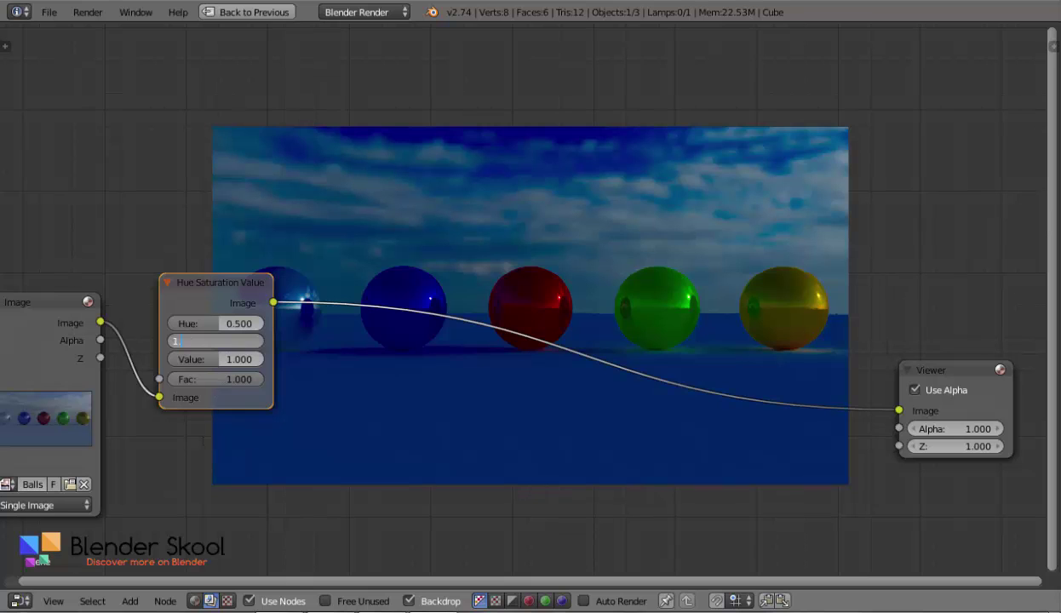
{"action": "type", "text": ".05"}
{"action": "key", "text": "Return"}
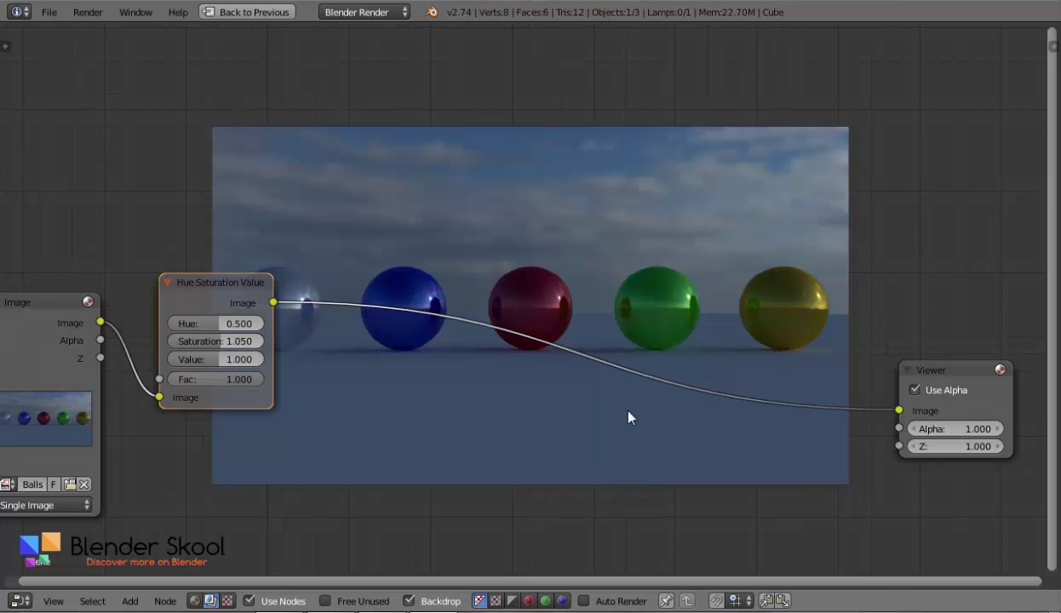
Step: Insert a Color Balance node into the link between the Hue Saturation Value and Viewer nodes
{"action": "middle_click_drag", "start_coordinate": [643, 413], "coordinate": [547, 447]}
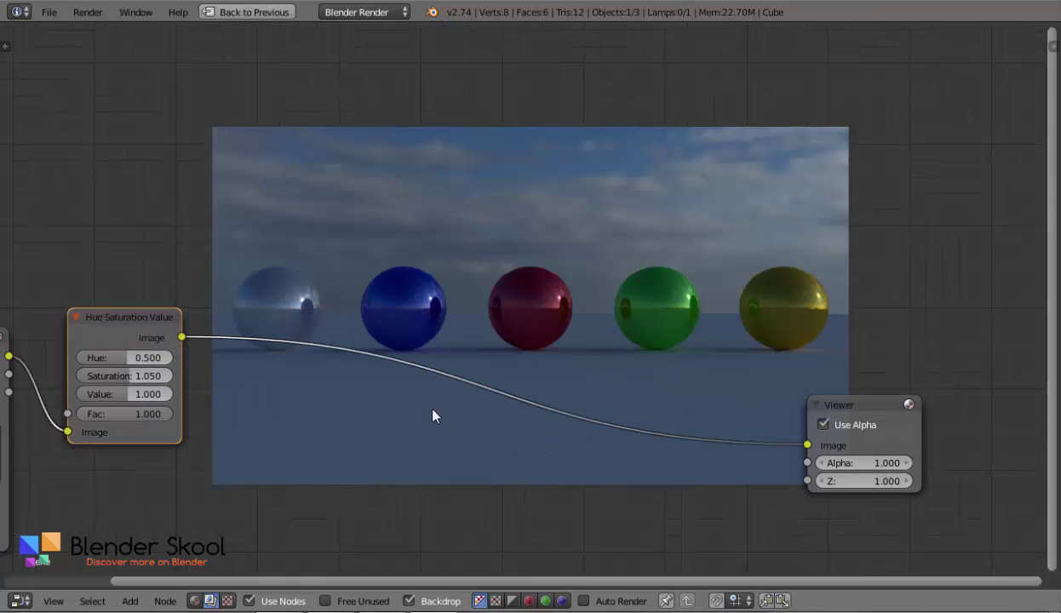
{"action": "key", "text": "shift+a"}
{"action": "mouse_move", "coordinate": [243, 196]}
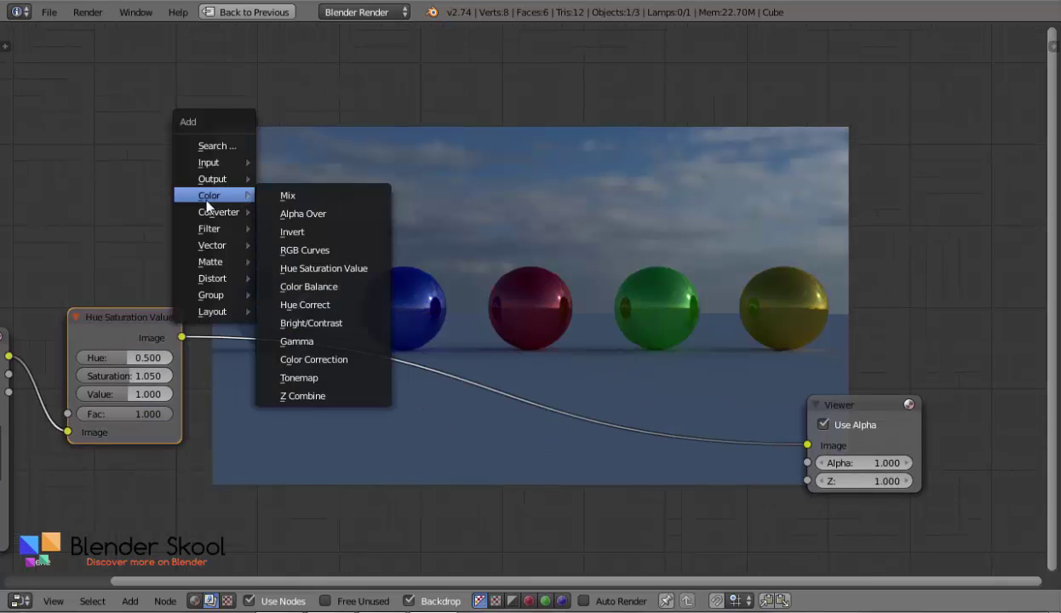
{"action": "left_click", "coordinate": [320, 291]}
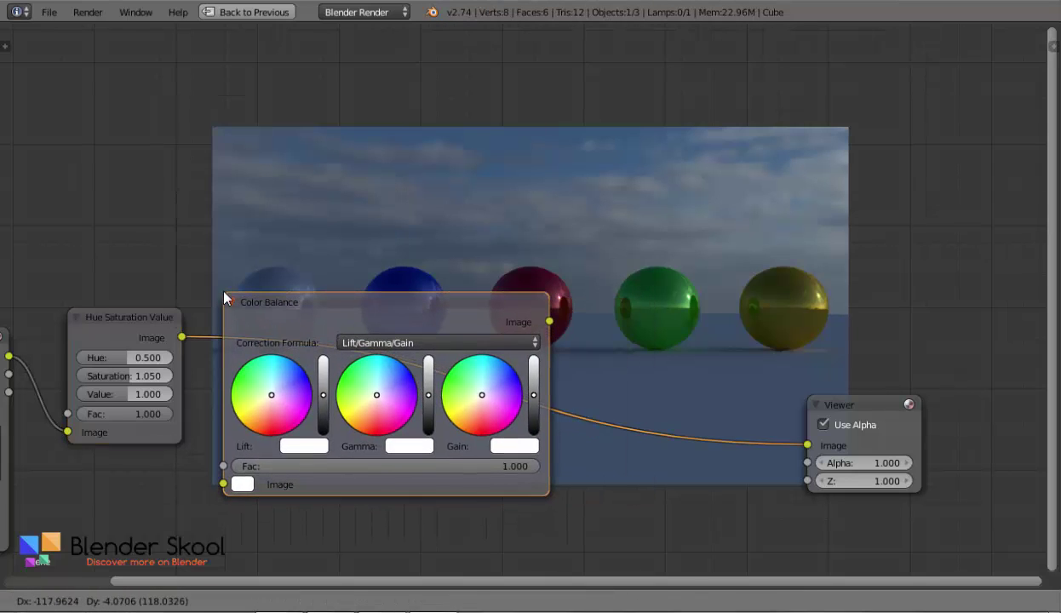
{"action": "left_click", "coordinate": [226, 303]}
{"action": "middle_click_drag", "start_coordinate": [377, 391], "coordinate": [327, 366]}
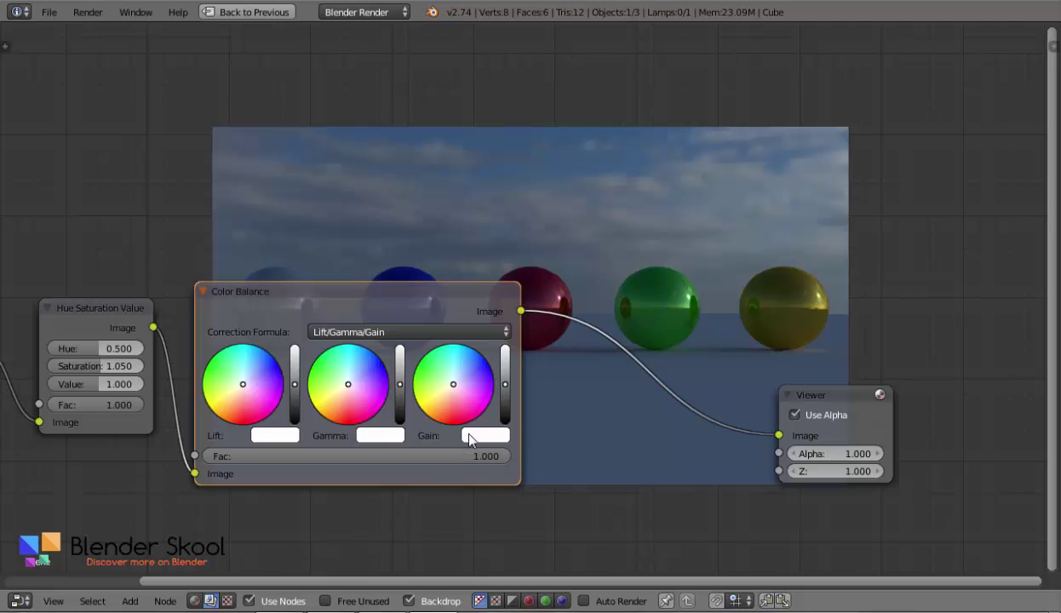
Step: Tint the Color Balance node's Lift slightly toward warm yellow and its Gain toward light blue
{"action": "middle_click_drag", "start_coordinate": [514, 407], "coordinate": [494, 423]}
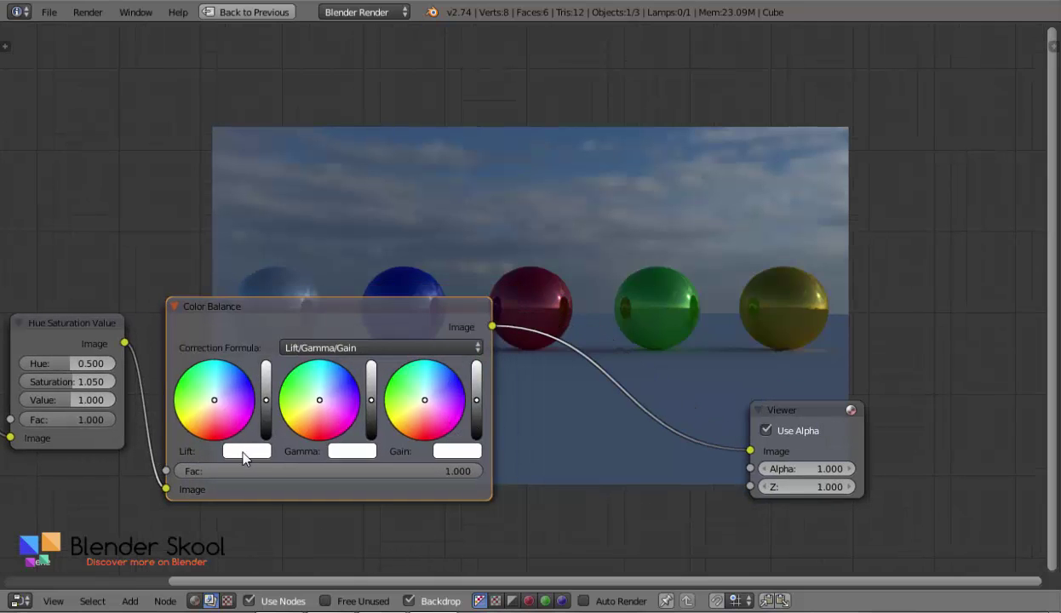
{"action": "left_click", "coordinate": [209, 404]}
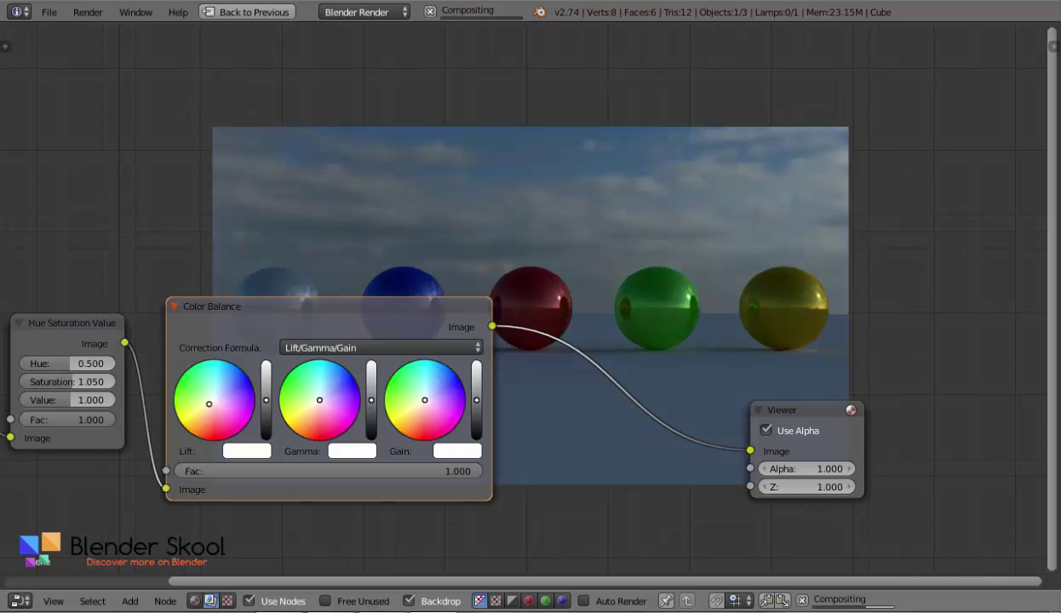
{"action": "middle_click_drag", "start_coordinate": [545, 358], "coordinate": [511, 400]}
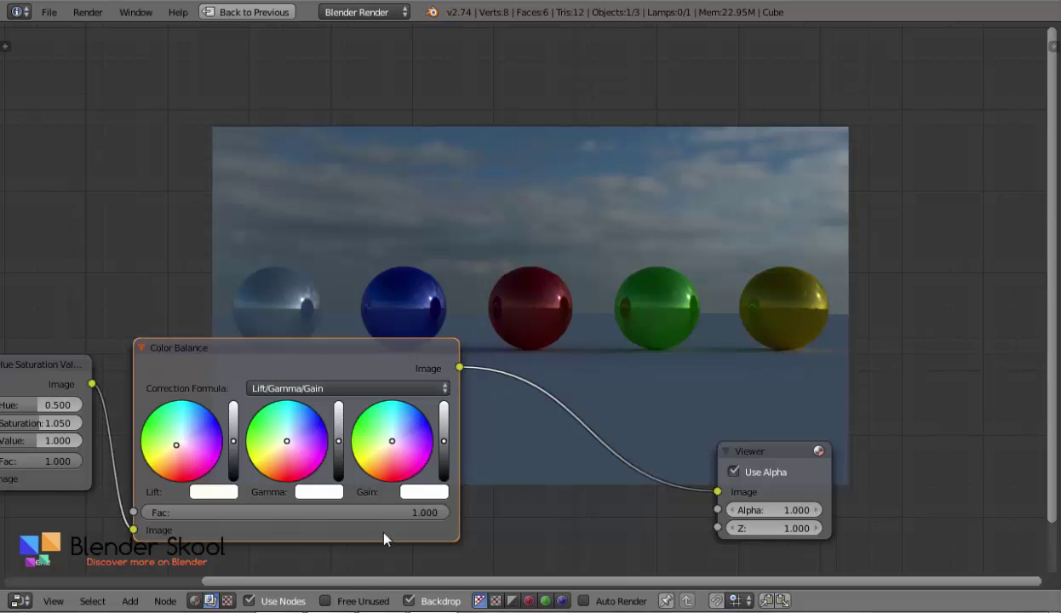
{"action": "middle_click_drag", "start_coordinate": [479, 514], "coordinate": [472, 517]}
{"action": "mouse_move", "coordinate": [380, 466]}
{"action": "left_mouse_down"}
{"action": "mouse_move", "coordinate": [375, 455]}
{"action": "mouse_move", "coordinate": [388, 453]}
{"action": "left_mouse_up"}
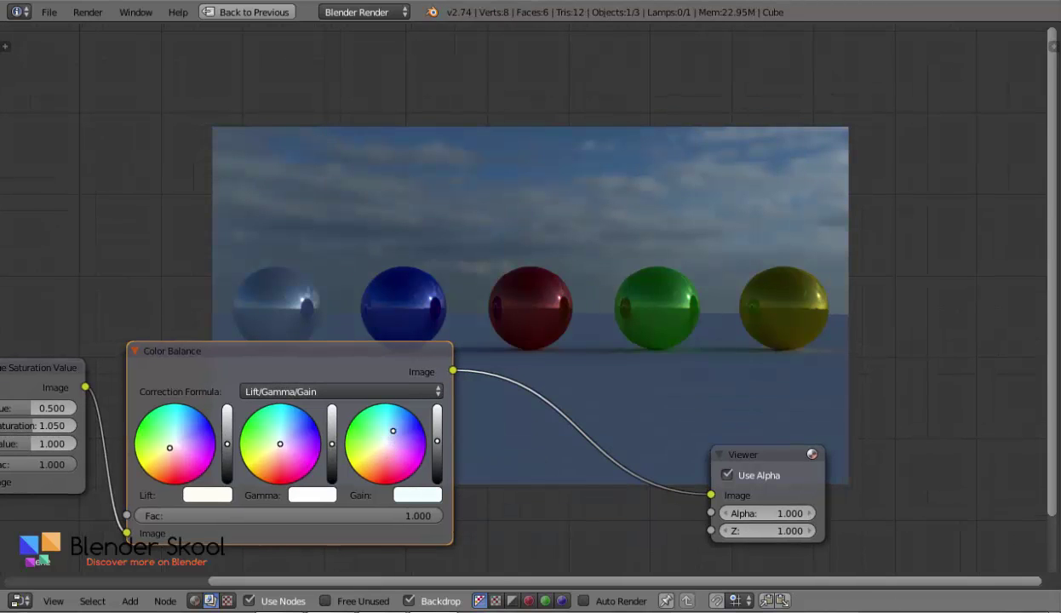
Step: Compare the original picture with the Color Balance result by switching the Viewer's source to the Image node and back
{"action": "middle_click_drag", "start_coordinate": [590, 475], "coordinate": [887, 499]}
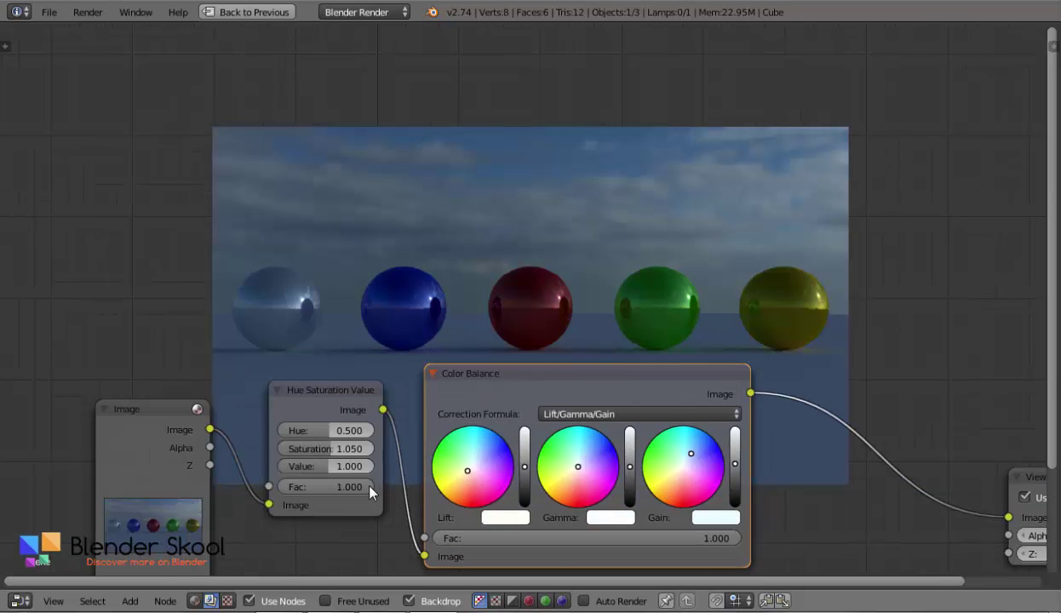
{"action": "middle_click_drag", "start_coordinate": [370, 489], "coordinate": [418, 443]}
{"action": "left_click", "coordinate": [164, 391], "text": "ctrl+shift"}
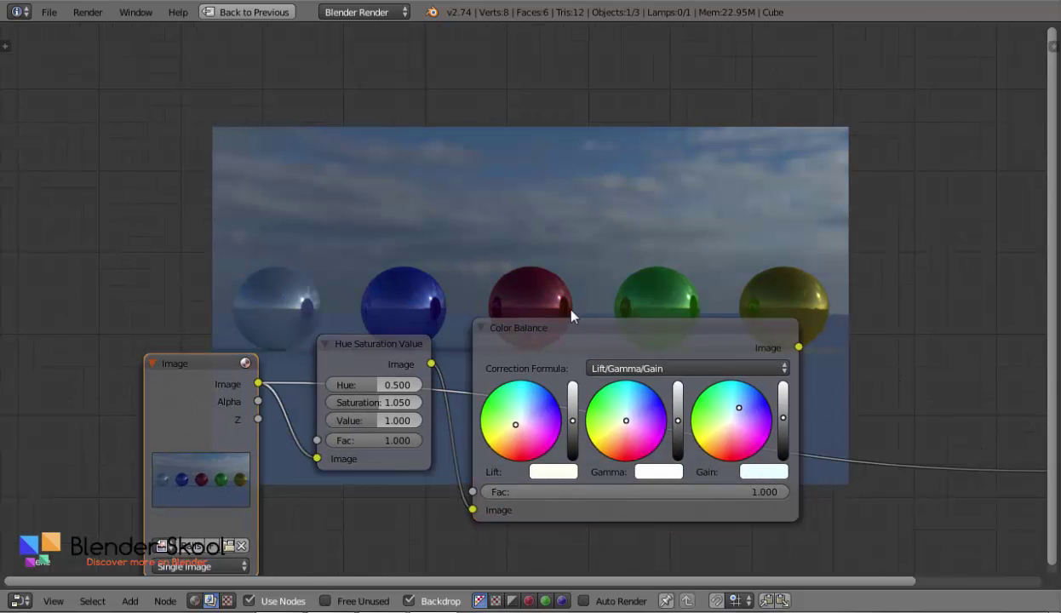
{"action": "left_click", "coordinate": [582, 337], "text": "ctrl+shift"}
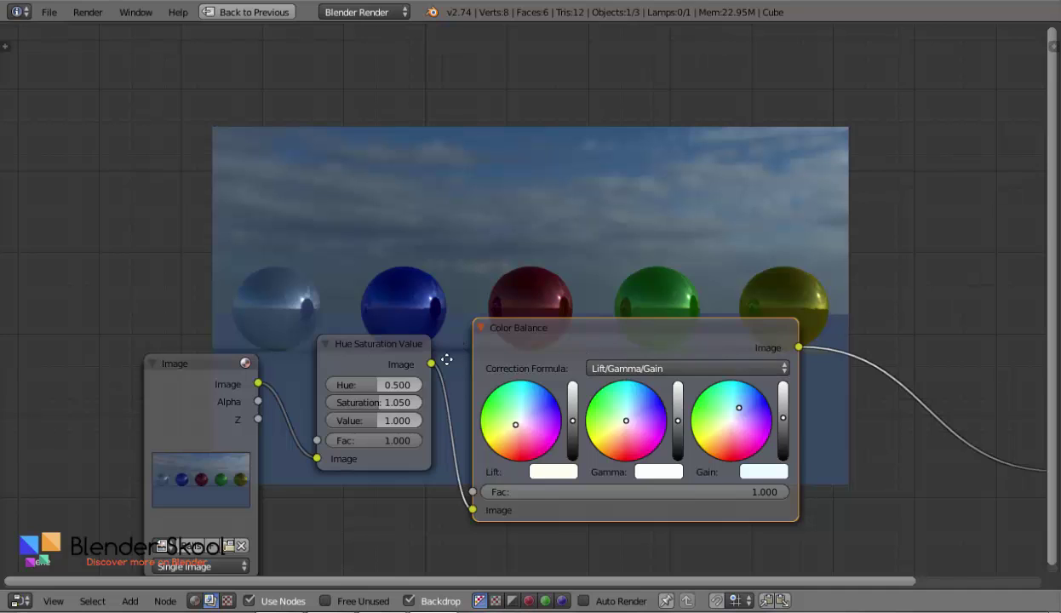
Step: Move the Viewer node much farther to the right of the Color Balance node to make room for more nodes
{"action": "middle_click_drag", "start_coordinate": [783, 384], "coordinate": [571, 383]}
{"action": "middle_click_drag", "start_coordinate": [835, 418], "coordinate": [557, 427]}
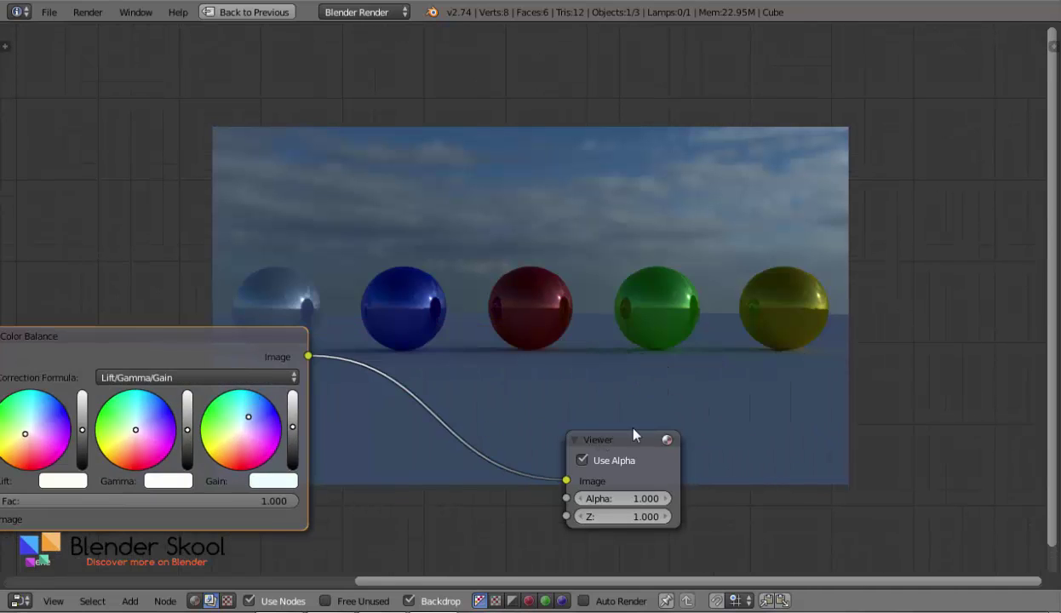
{"action": "left_click_drag", "start_coordinate": [632, 434], "coordinate": [1060, 331]}
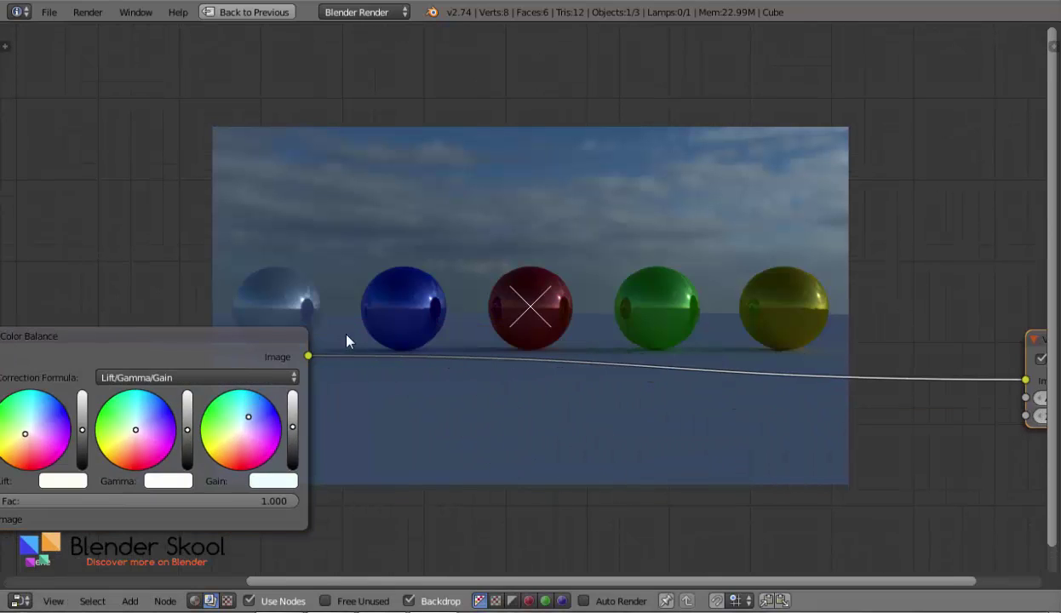
Step: Insert a Bright/Contrast node into the link between the Color Balance and Viewer nodes, close to Color Balance
{"action": "middle_click_drag", "start_coordinate": [431, 417], "coordinate": [431, 502]}
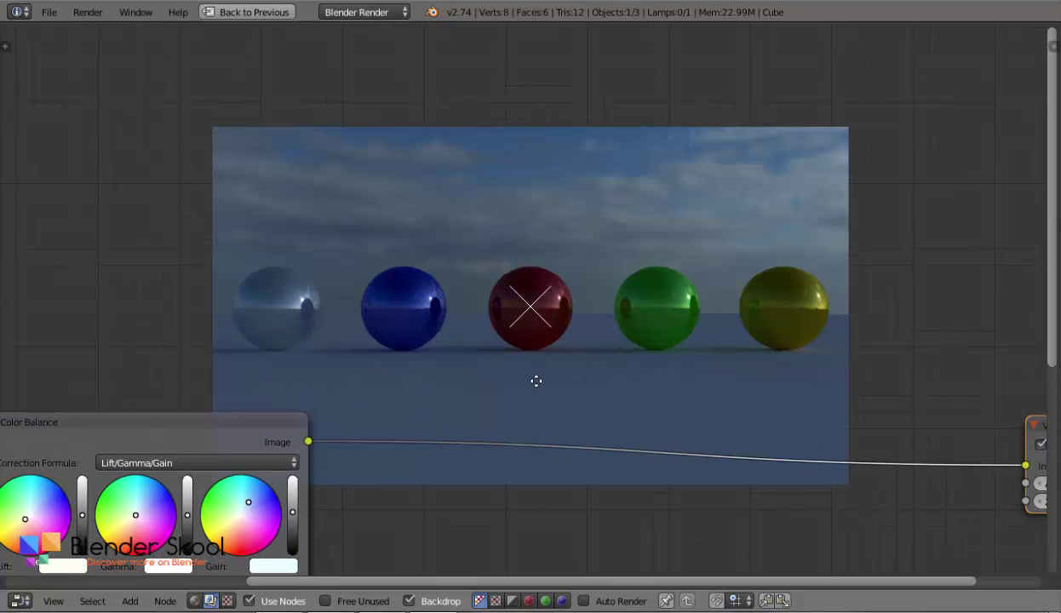
{"action": "middle_click_drag", "start_coordinate": [536, 381], "coordinate": [470, 338]}
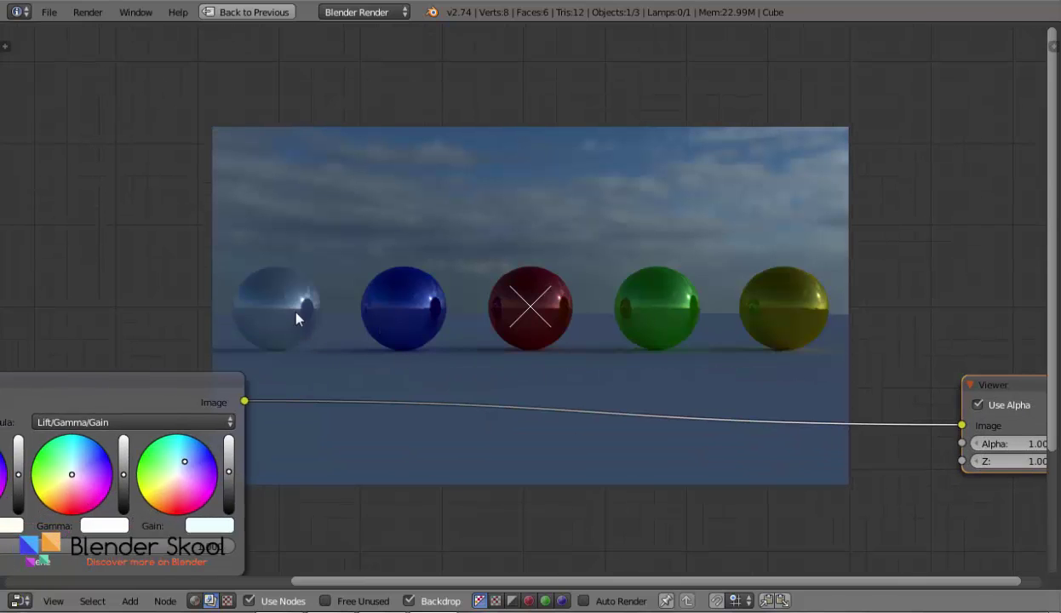
{"action": "key", "text": "shift+a"}
{"action": "mouse_move", "coordinate": [248, 247]}
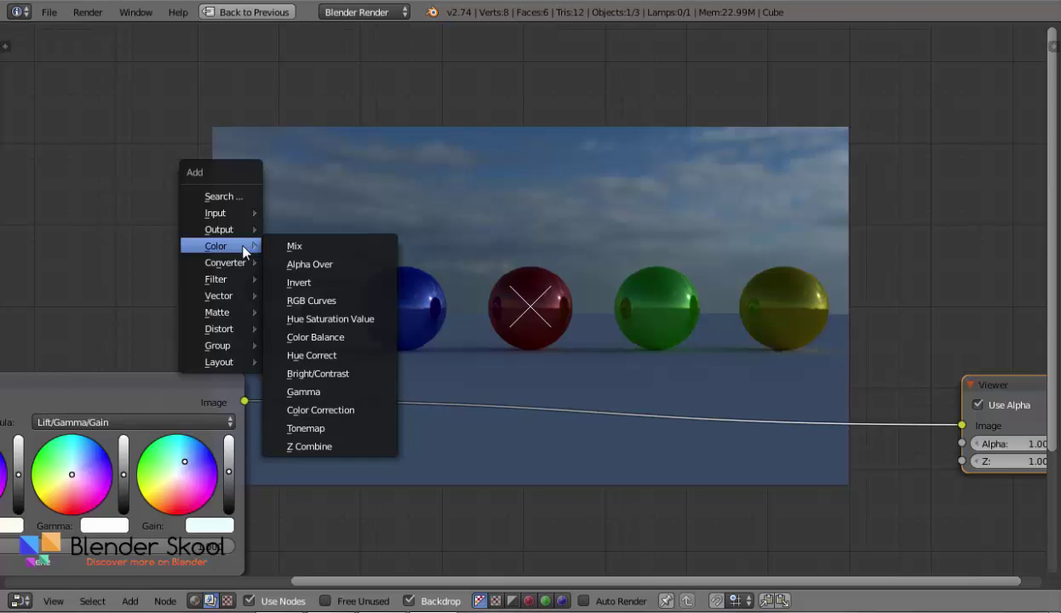
{"action": "key", "text": "shift+a"}
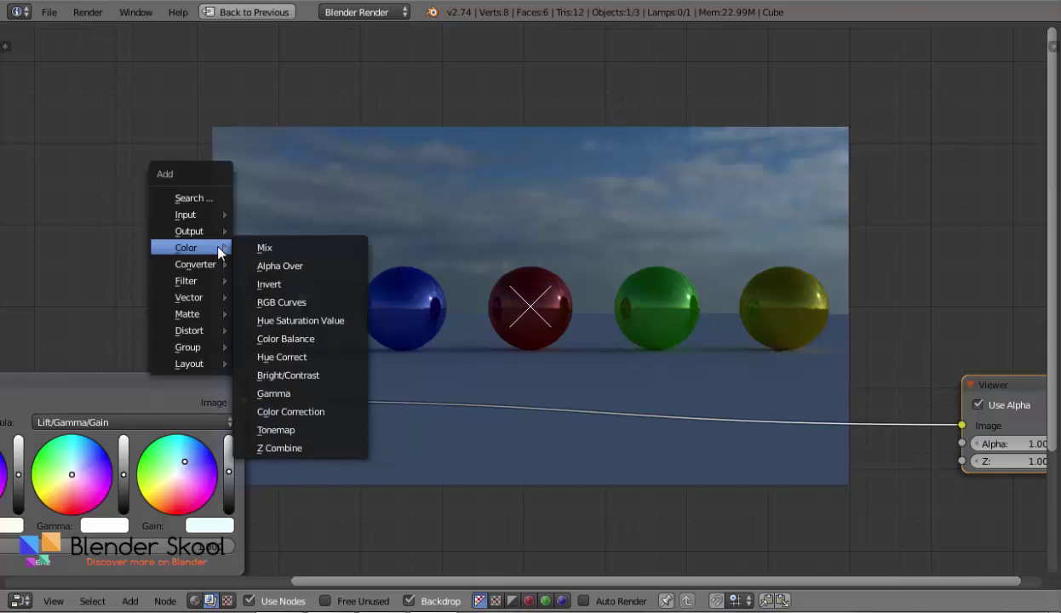
{"action": "left_click", "coordinate": [306, 374]}
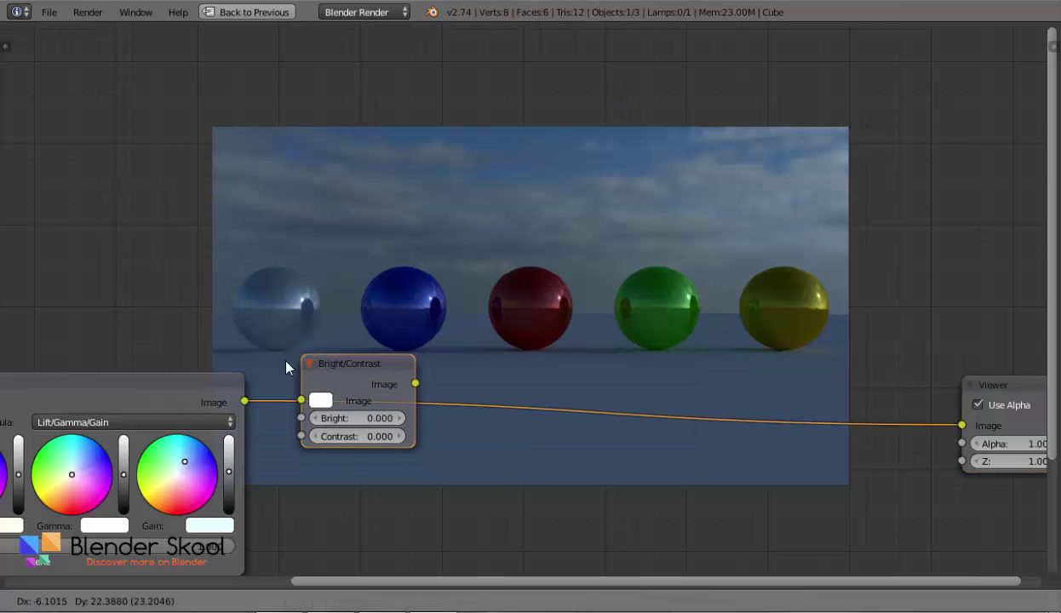
{"action": "left_click", "coordinate": [272, 370]}
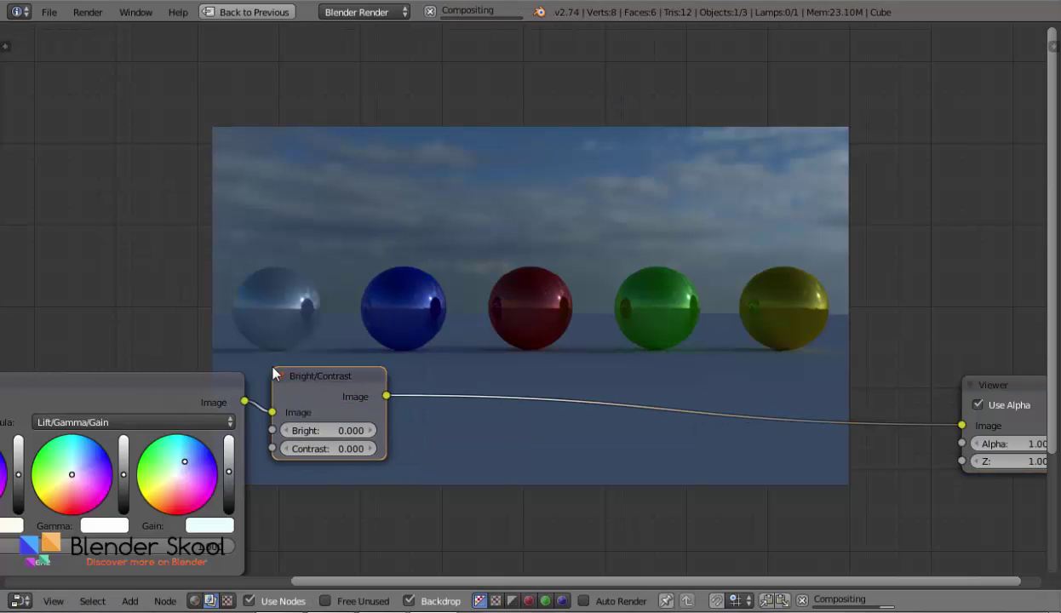
Step: Set the contrast of the Bright/Contrast node to -0.5
{"action": "left_click", "coordinate": [315, 450]}
{"action": "type", "text": "0.0"}
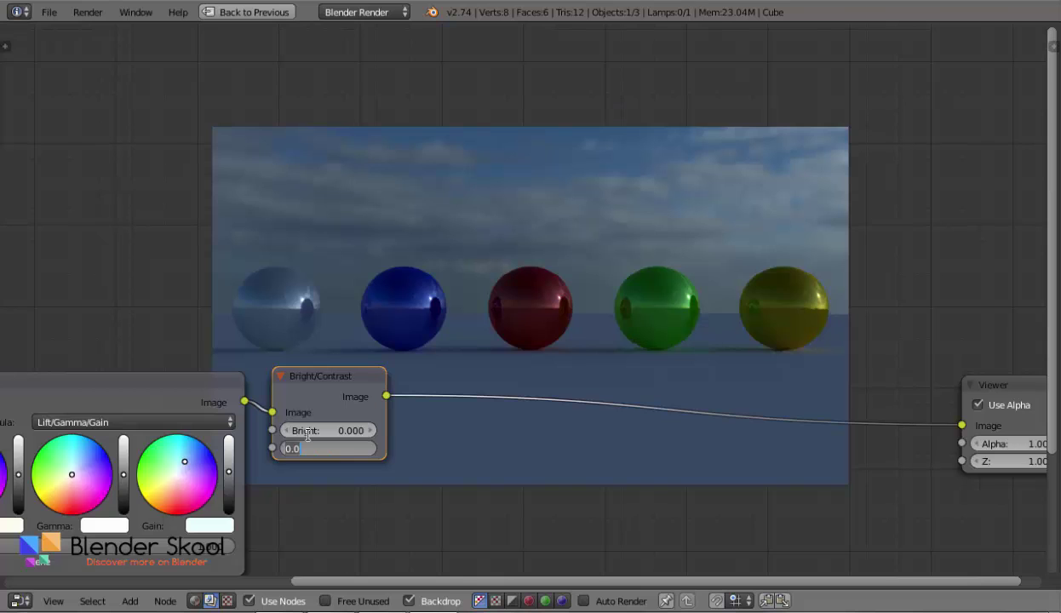
{"action": "key", "text": "BackSpace"}
{"action": "key", "text": "BackSpace"}
{"action": "key", "text": "BackSpace"}
{"action": "type", "text": "-.5"}
{"action": "key", "text": "Return"}
Step: Insert a Gamma node between the Bright/Contrast and Viewer nodes and set its gamma to 0.9
{"action": "middle_click_drag", "start_coordinate": [465, 360], "coordinate": [453, 334]}
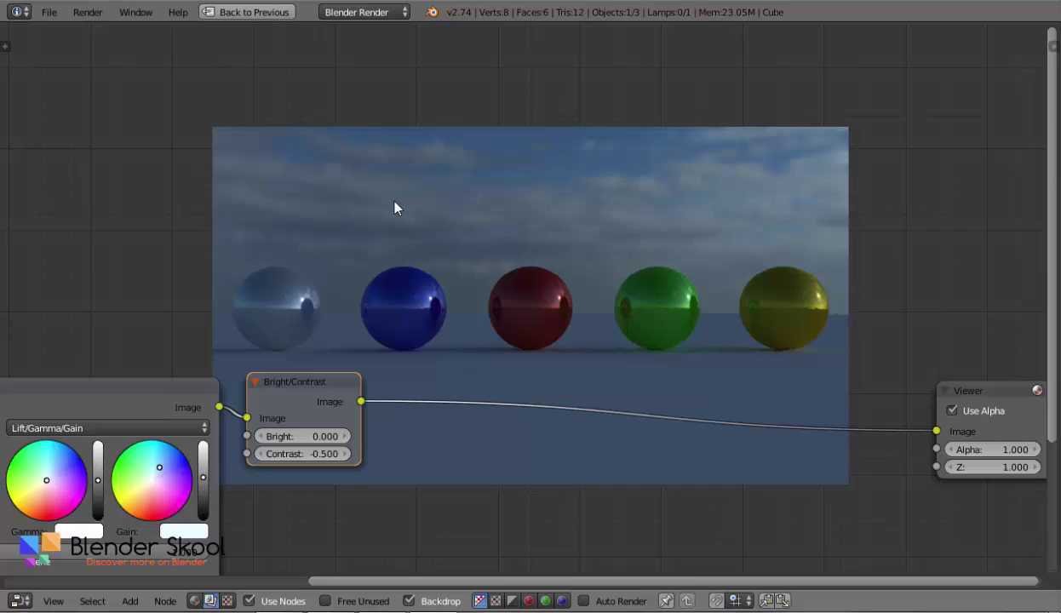
{"action": "key", "text": "shift+a"}
{"action": "mouse_move", "coordinate": [383, 205]}
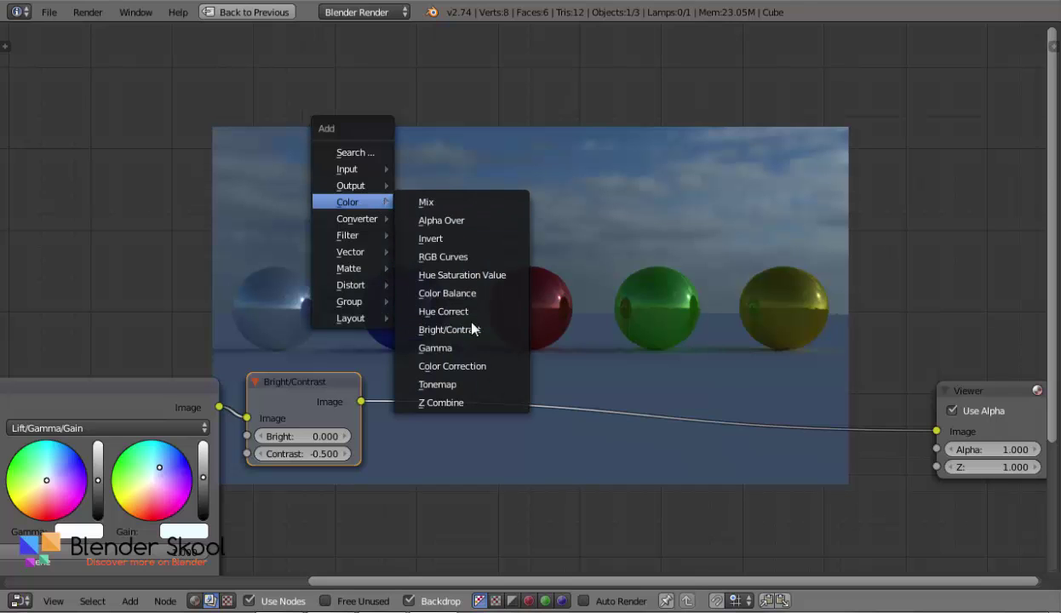
{"action": "left_click", "coordinate": [451, 346]}
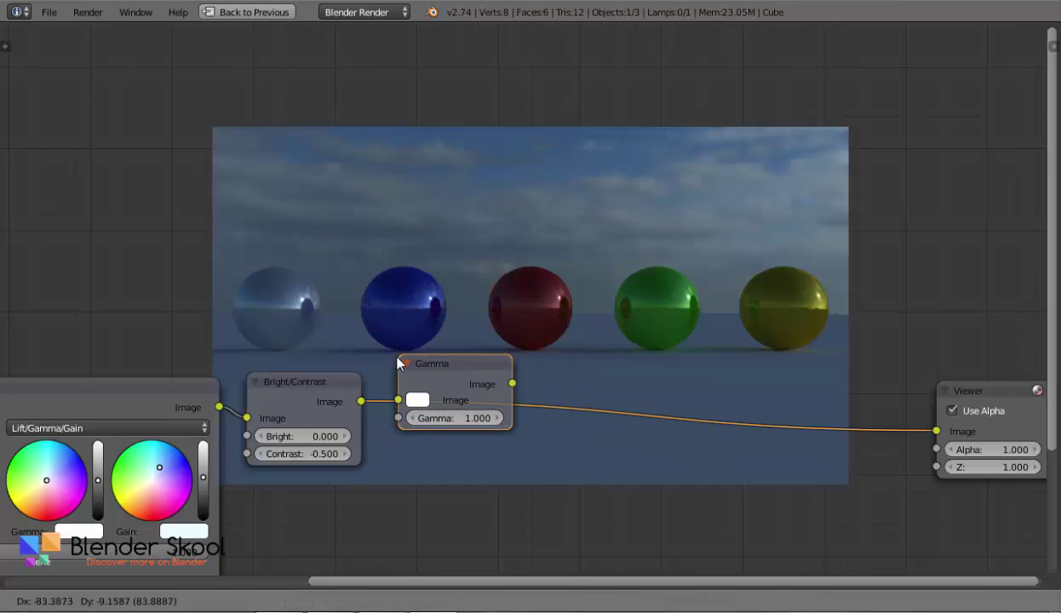
{"action": "left_click", "coordinate": [395, 366]}
{"action": "left_click", "coordinate": [450, 420]}
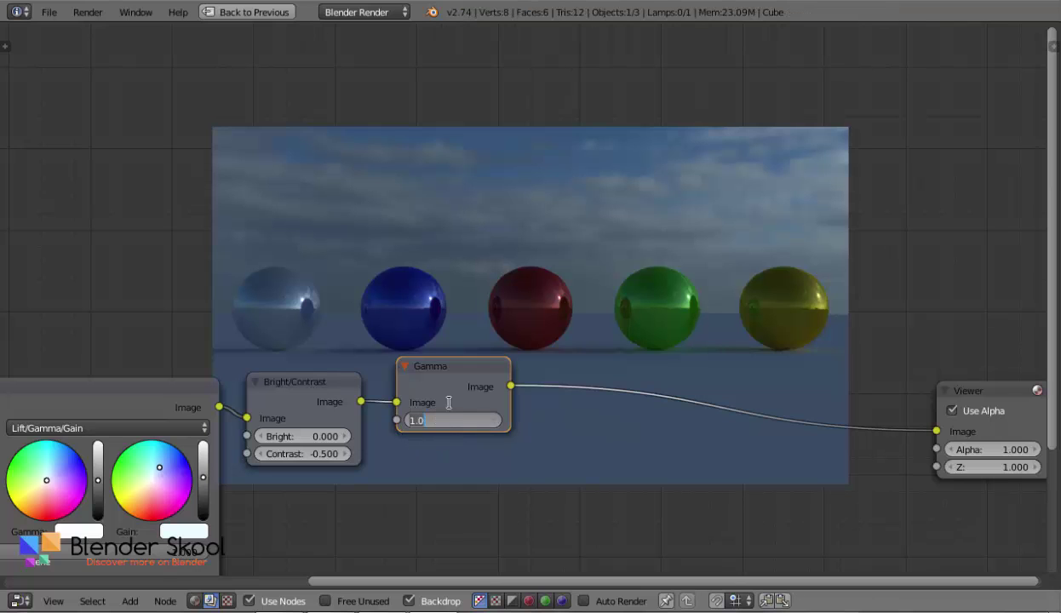
{"action": "key", "text": "BackSpace"}
{"action": "type", "text": ".9"}
{"action": "key", "text": "Return"}
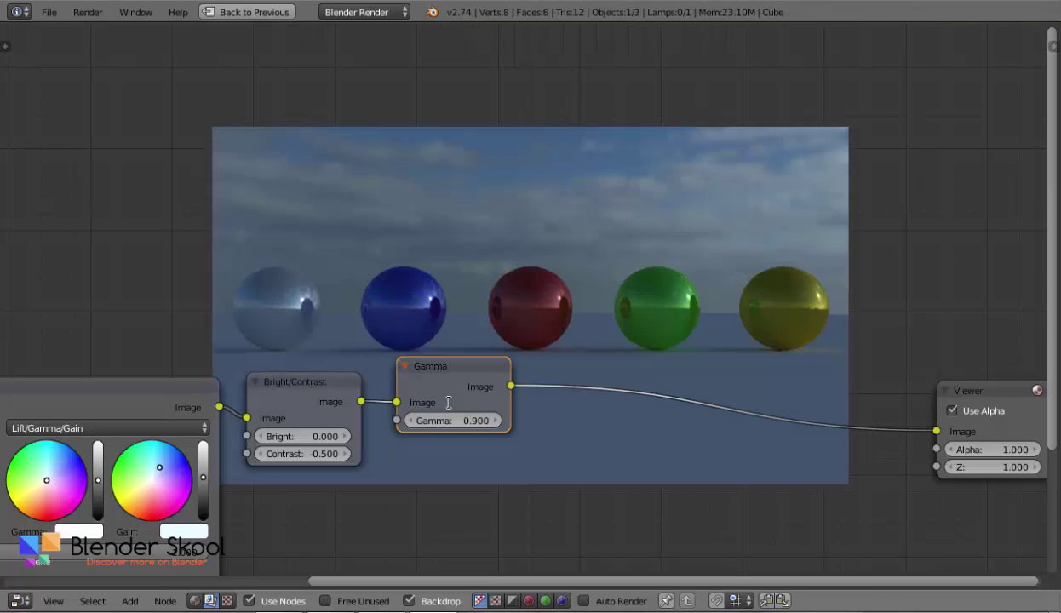
{"action": "middle_click_drag", "start_coordinate": [698, 419], "coordinate": [423, 407]}
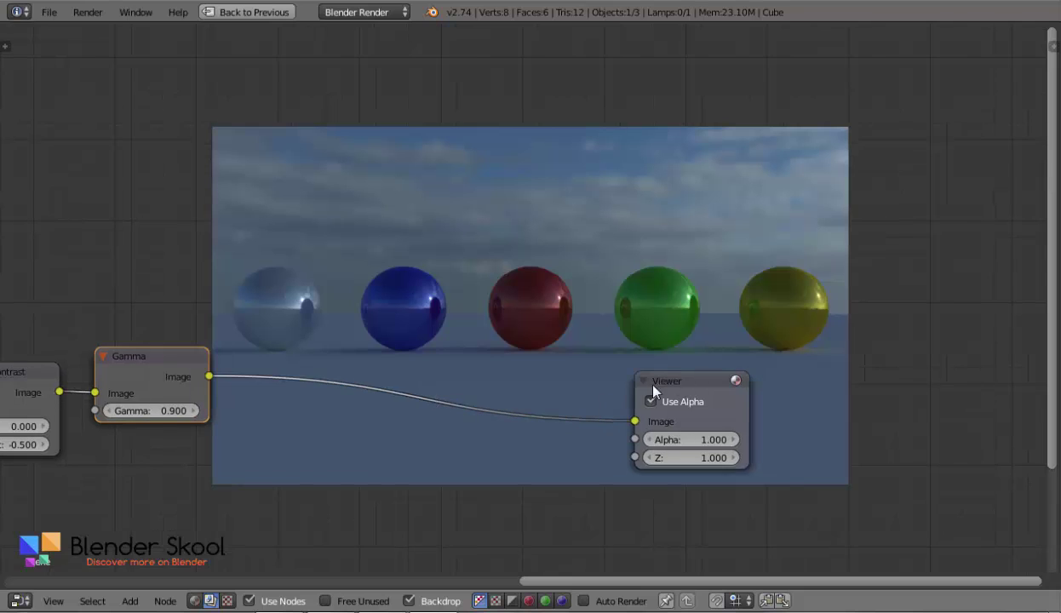
Step: Move the Viewer node farther to the right of the Gamma node to free up space between them
{"action": "left_click", "coordinate": [734, 385]}
{"action": "left_click_drag", "start_coordinate": [731, 381], "coordinate": [1054, 335]}
Step: Preview the outputs of the Image, Hue Saturation Value, Color Balance, Bright/Contrast and Gamma nodes in turn through the Viewer node
{"action": "middle_click_drag", "start_coordinate": [512, 468], "coordinate": [891, 451]}
{"action": "middle_click_drag", "start_coordinate": [91, 483], "coordinate": [403, 460]}
{"action": "middle_click_drag", "start_coordinate": [23, 473], "coordinate": [294, 433]}
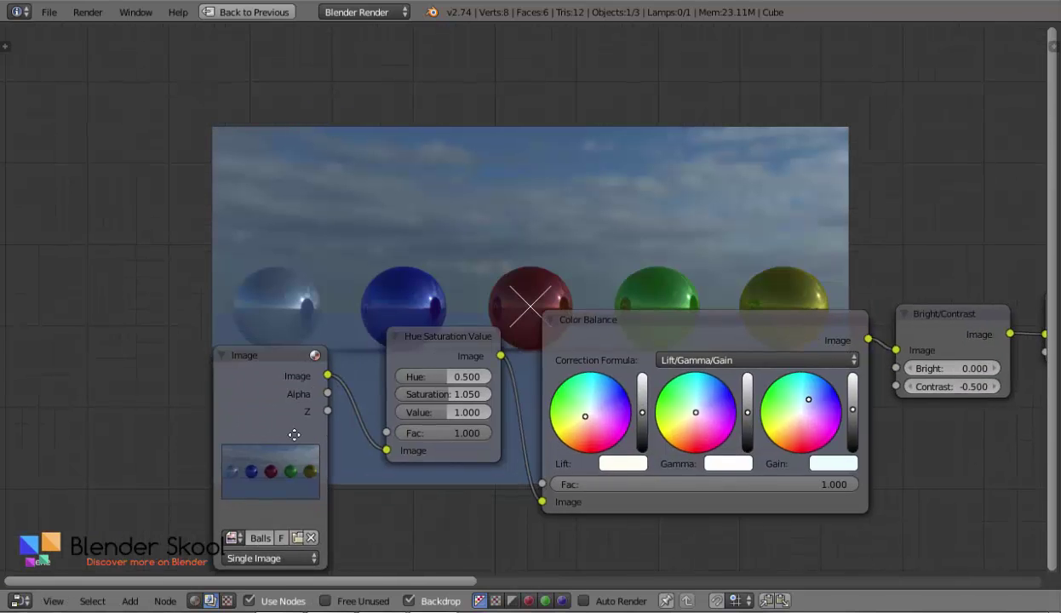
{"action": "left_click", "coordinate": [259, 381], "text": "ctrl+shift"}
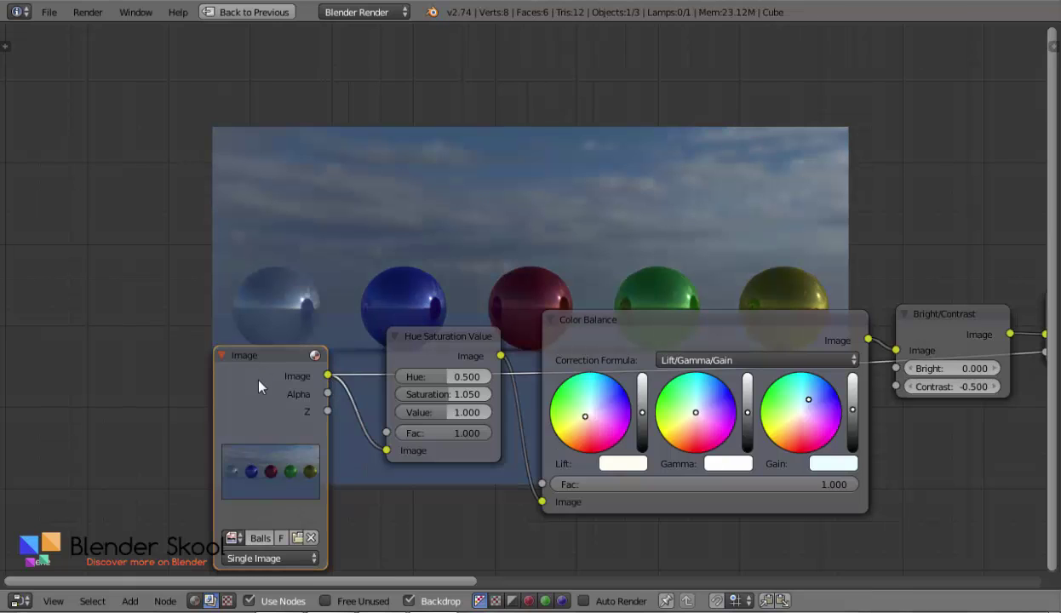
{"action": "left_click", "coordinate": [424, 344], "text": "ctrl+shift"}
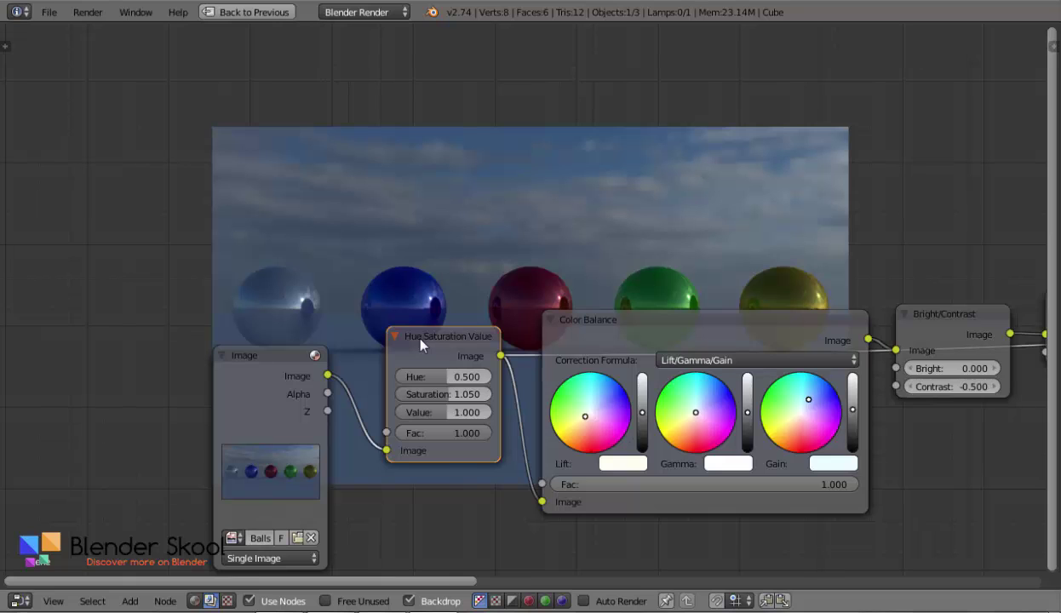
{"action": "middle_click_drag", "start_coordinate": [443, 352], "coordinate": [394, 372]}
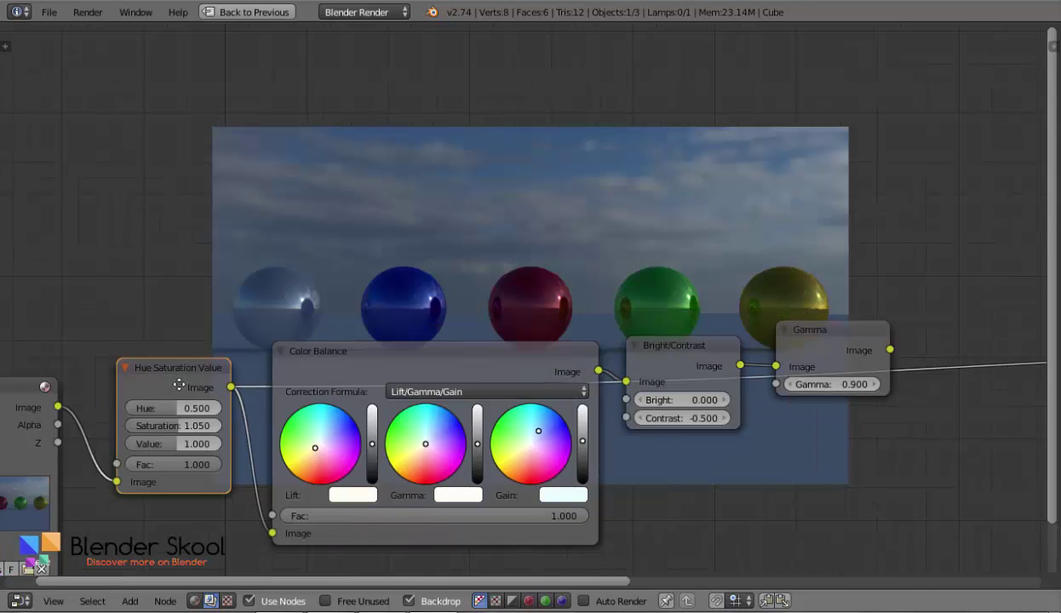
{"action": "left_click", "coordinate": [396, 368], "text": "ctrl+shift"}
{"action": "middle_click_drag", "start_coordinate": [533, 387], "coordinate": [286, 414]}
{"action": "left_click", "coordinate": [362, 393], "text": "ctrl+shift"}
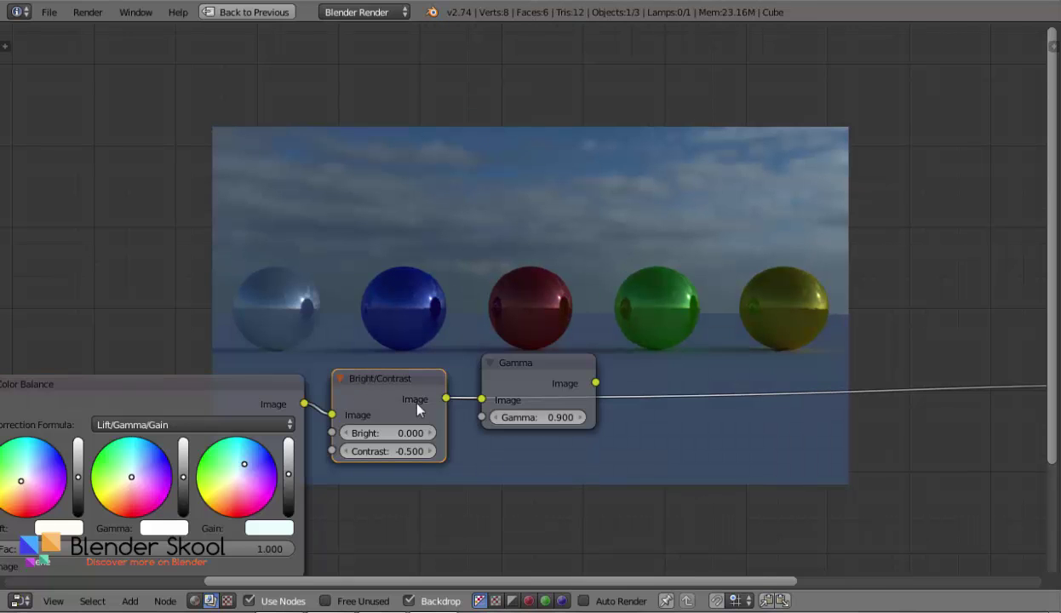
{"action": "left_click", "coordinate": [545, 373], "text": "ctrl+shift"}
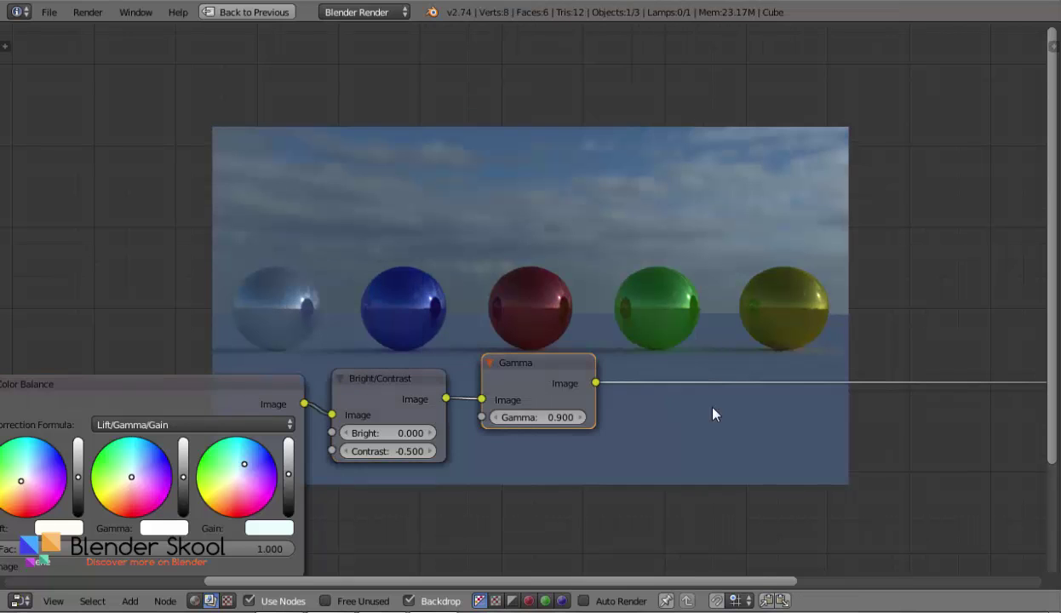
Step: Switch to Windows Photo Viewer, compare the framed, flipped reference picture with the original balls picture, and return to Blender
{"action": "middle_click_drag", "start_coordinate": [701, 415], "coordinate": [507, 428]}
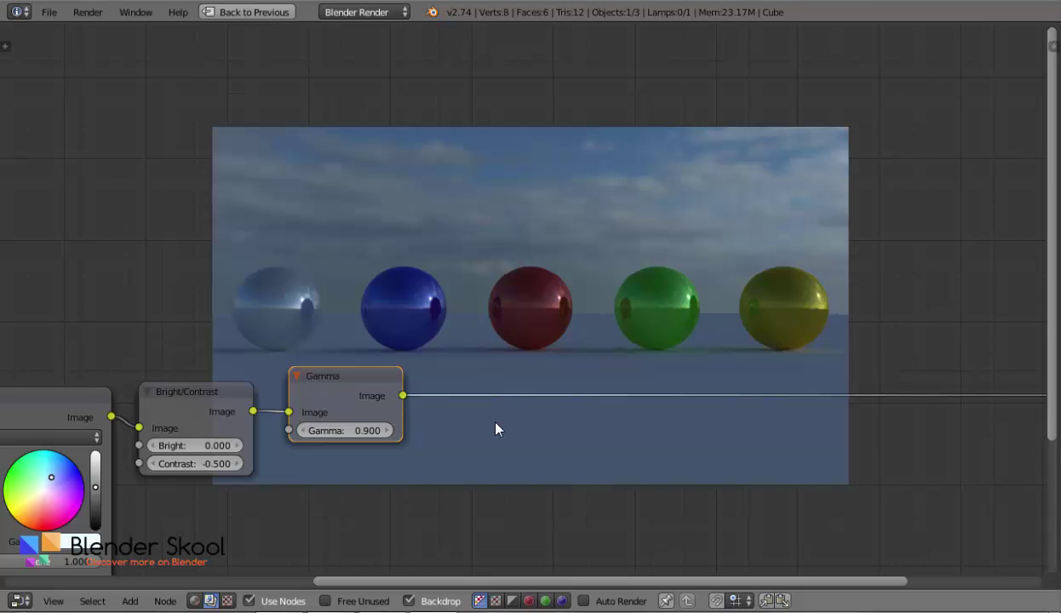
{"action": "middle_click_drag", "start_coordinate": [518, 452], "coordinate": [428, 493]}
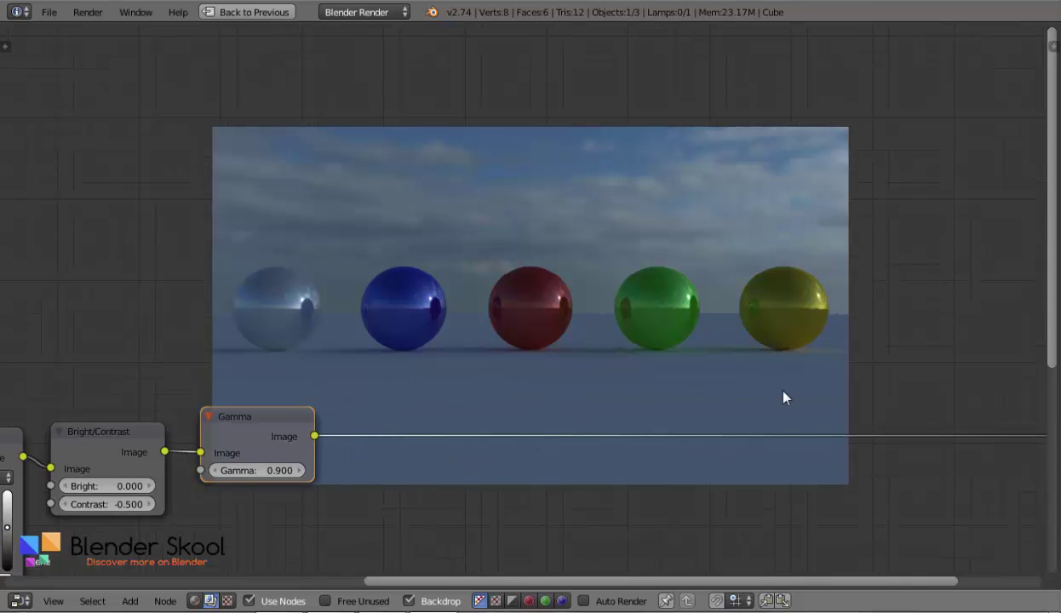
{"action": "left_click", "coordinate": [375, 612]}
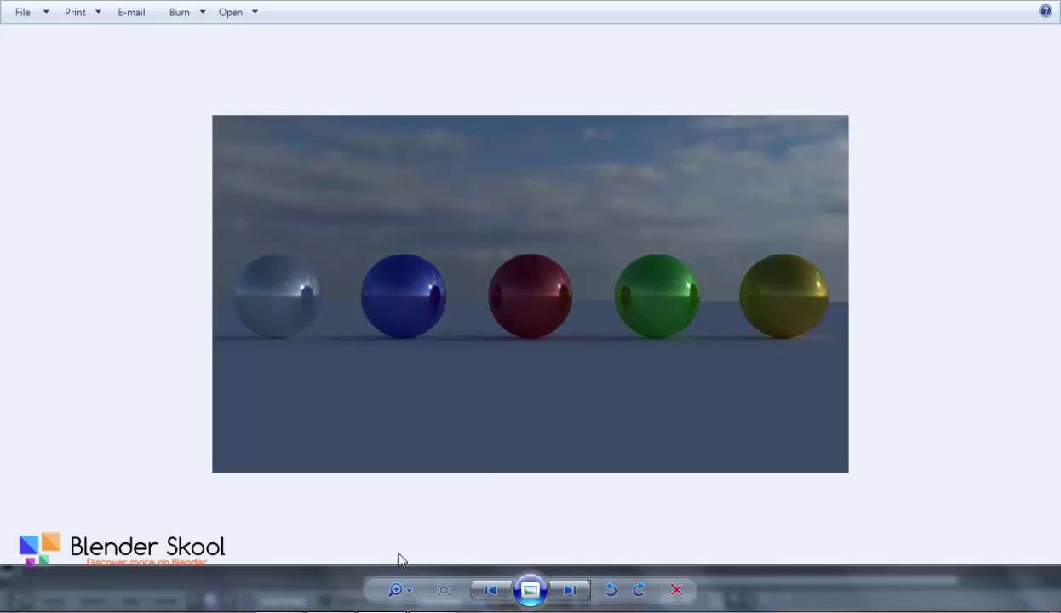
{"action": "left_click", "coordinate": [490, 590]}
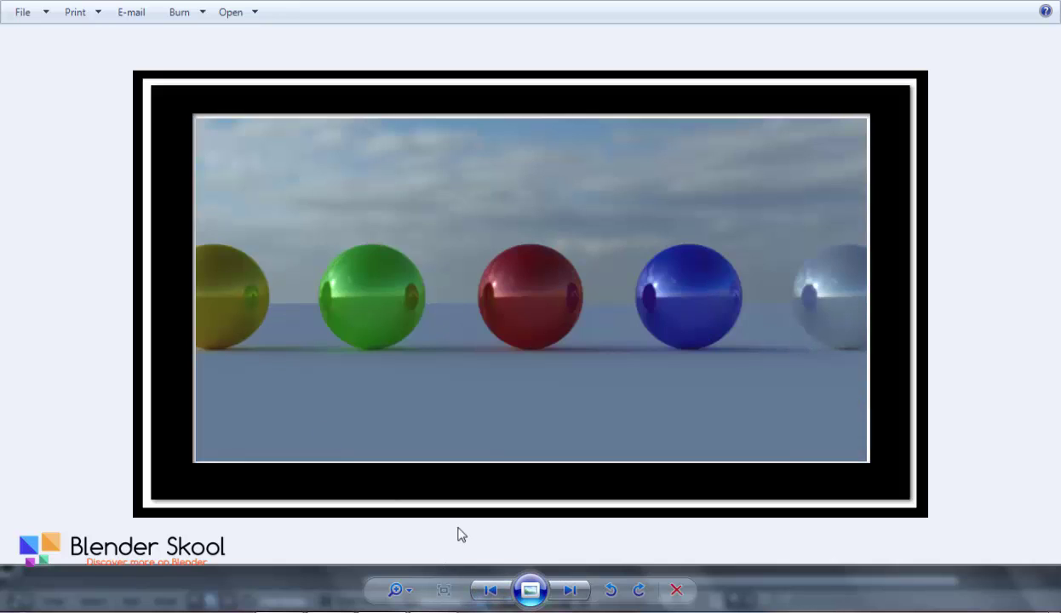
{"action": "left_click", "coordinate": [564, 600]}
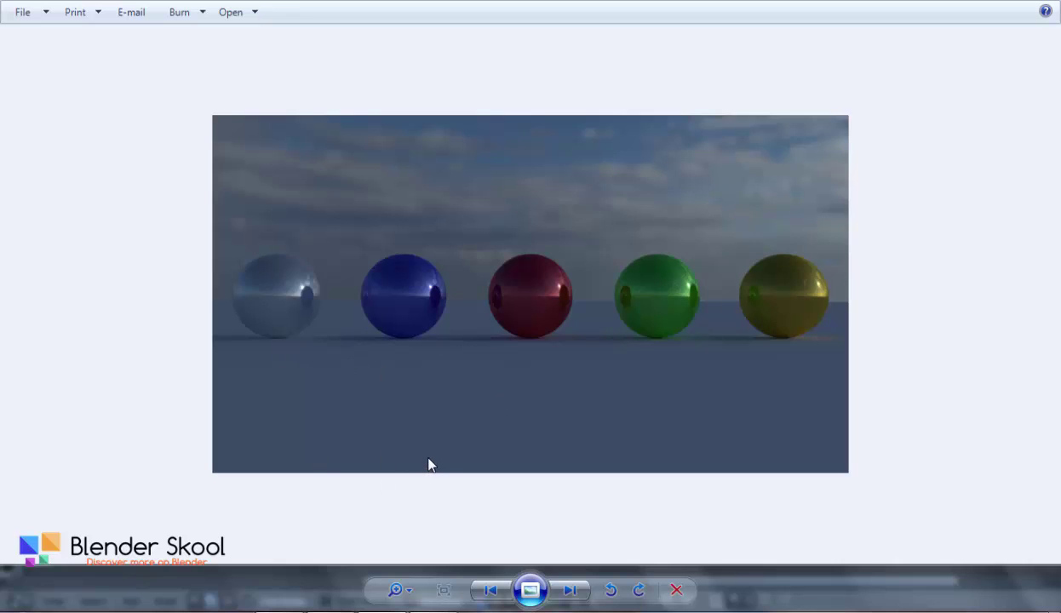
{"action": "left_click", "coordinate": [383, 611]}
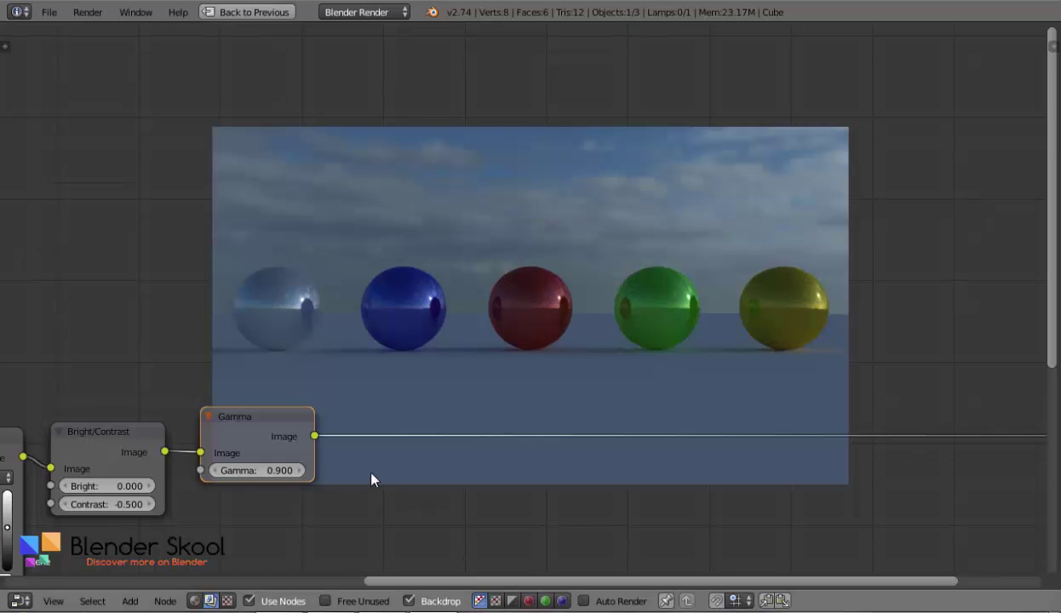
Step: Insert a Flip node set to Flip X into the link between the Gamma and Viewer nodes
{"action": "middle_click_drag", "start_coordinate": [405, 430], "coordinate": [414, 431]}
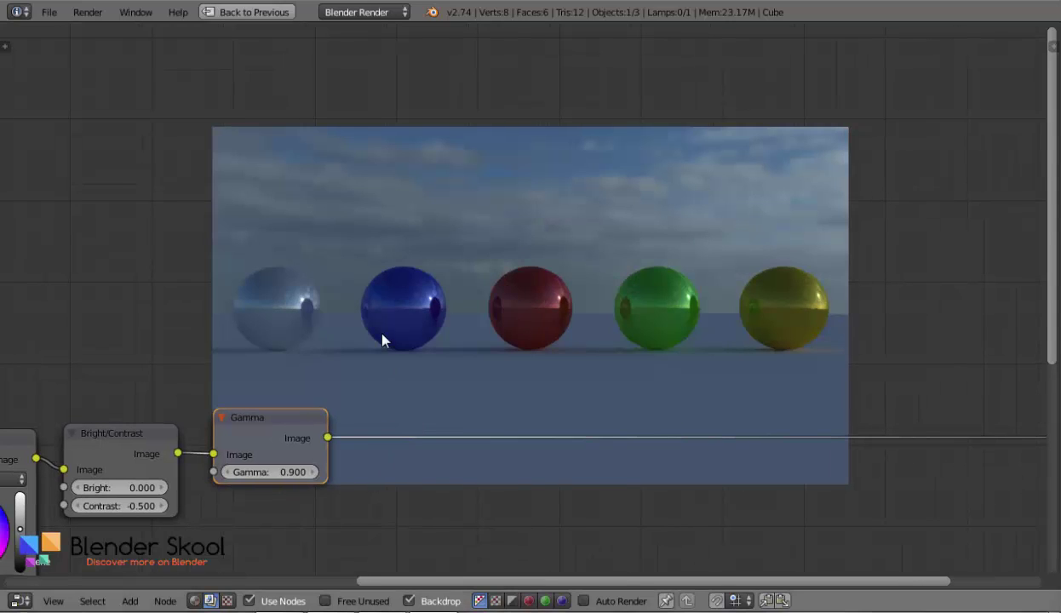
{"action": "key", "text": "shift+a"}
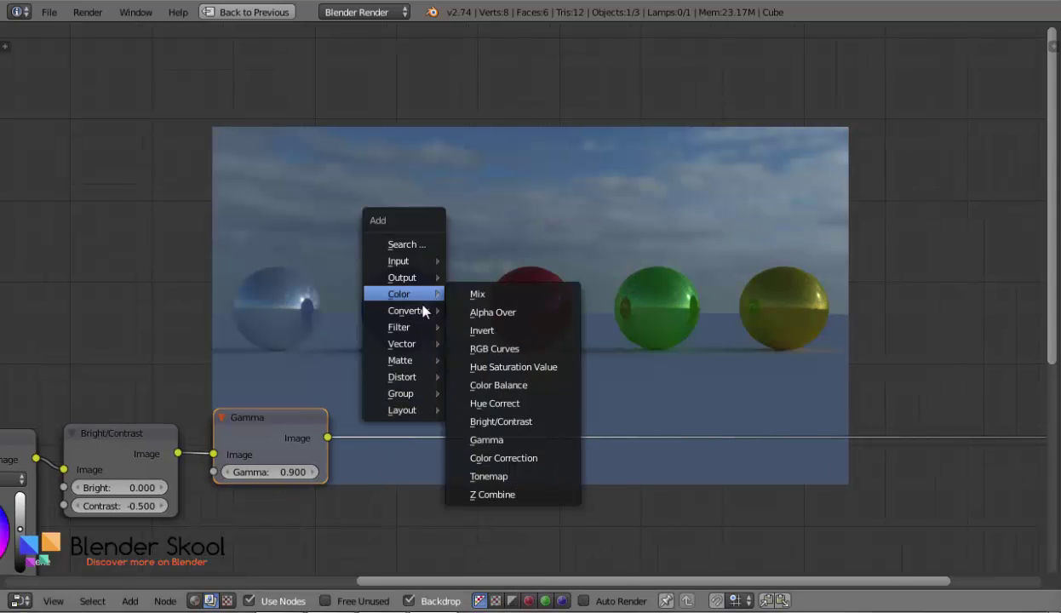
{"action": "mouse_move", "coordinate": [399, 381]}
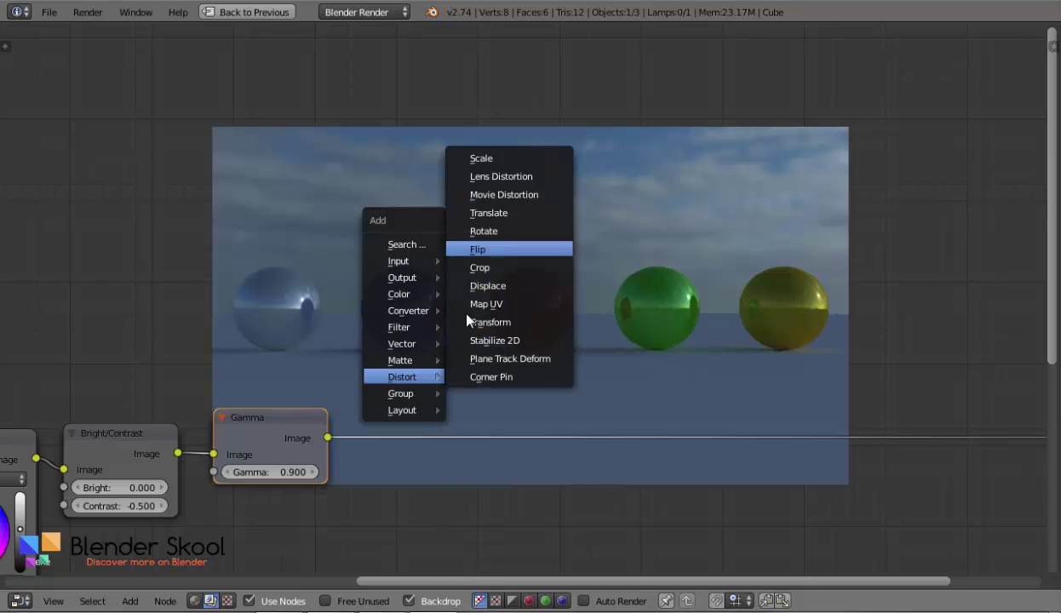
{"action": "left_click", "coordinate": [486, 251]}
{"action": "left_click", "coordinate": [398, 393]}
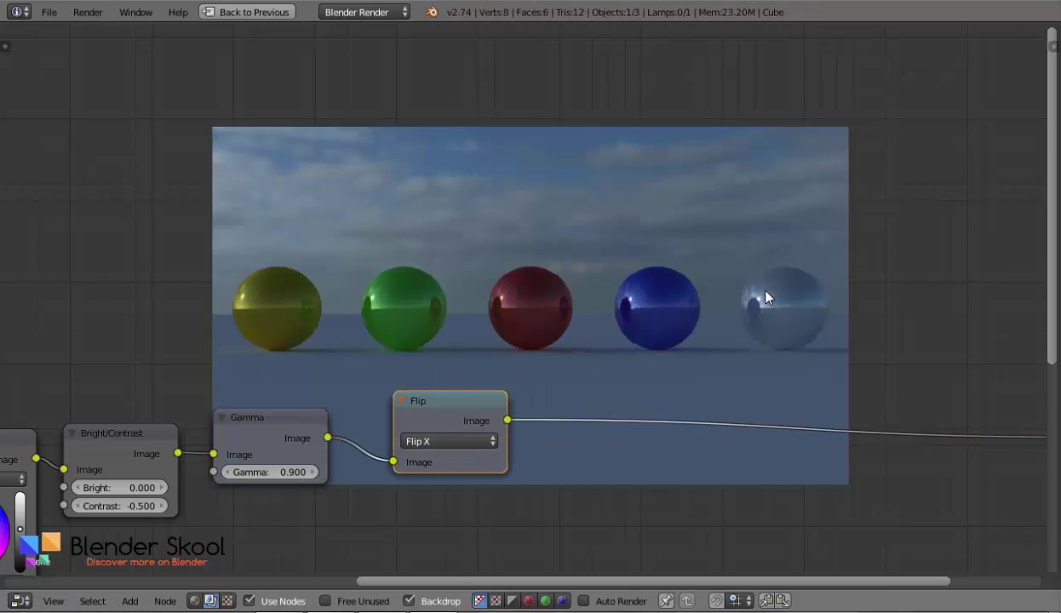
Step: Insert a Scale node into the link between the Flip and Viewer nodes
{"action": "middle_click_drag", "start_coordinate": [765, 297], "coordinate": [719, 273]}
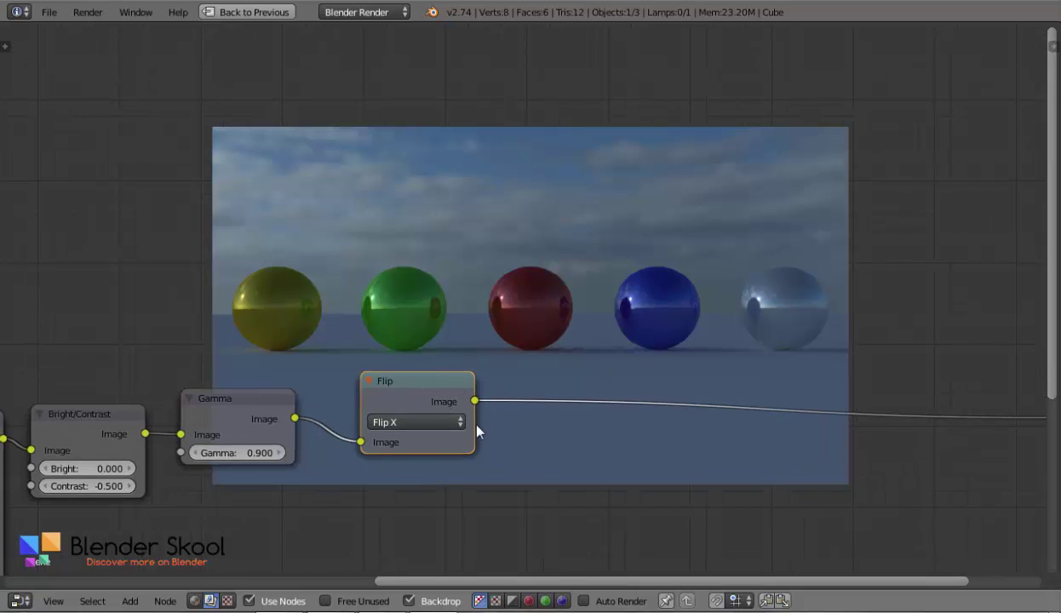
{"action": "middle_click_drag", "start_coordinate": [568, 425], "coordinate": [524, 389]}
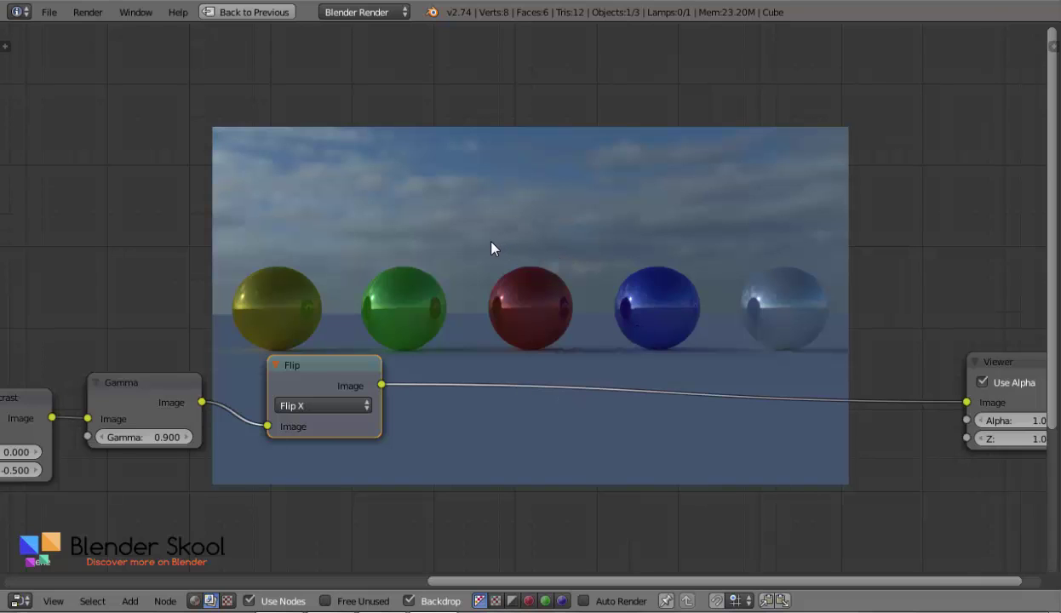
{"action": "key", "text": "shift+a"}
{"action": "mouse_move", "coordinate": [491, 243]}
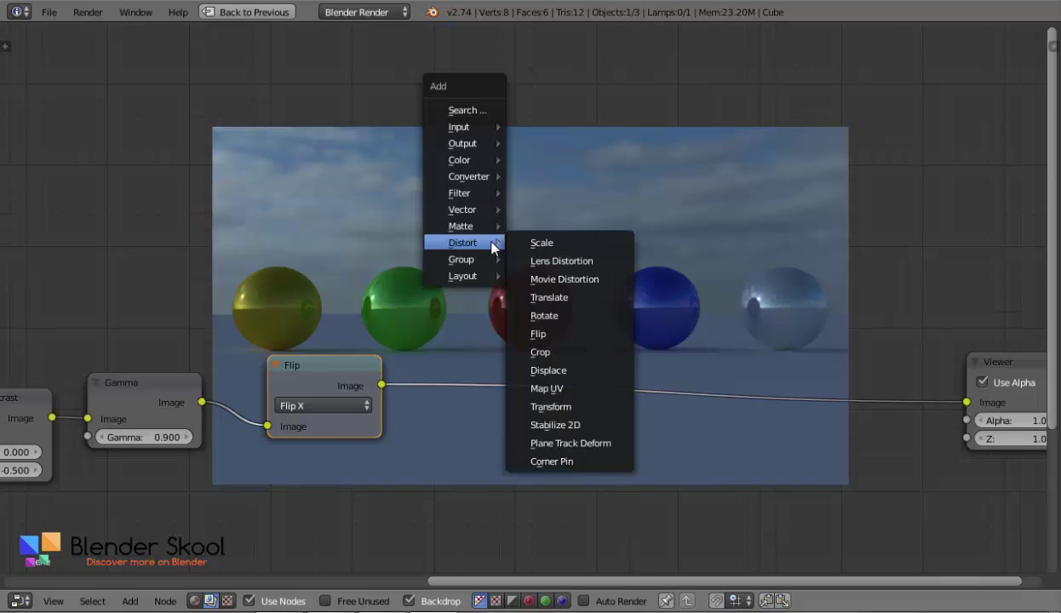
{"action": "left_click", "coordinate": [575, 246]}
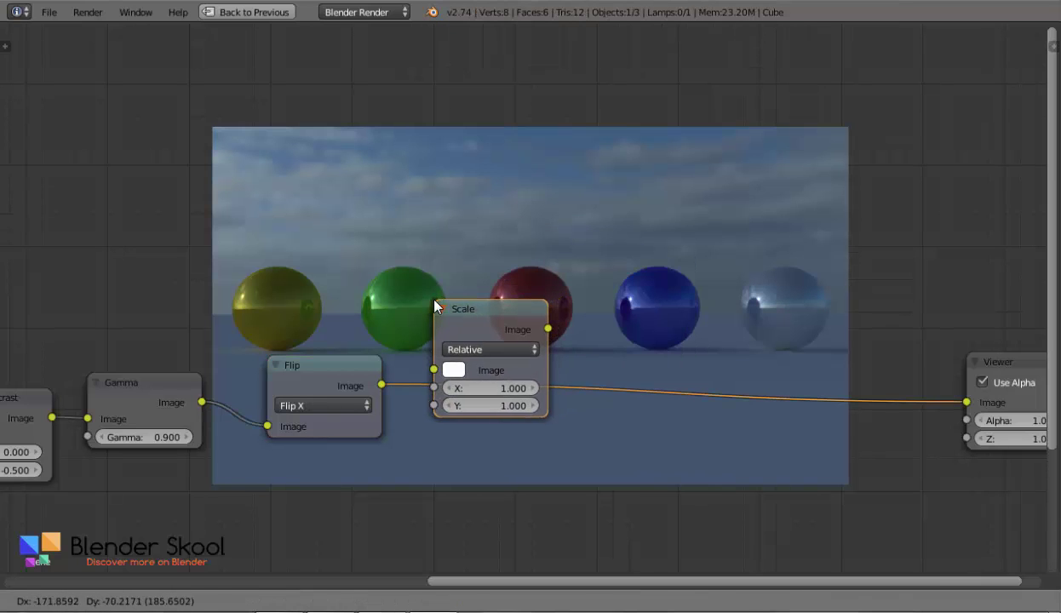
{"action": "left_click", "coordinate": [436, 307]}
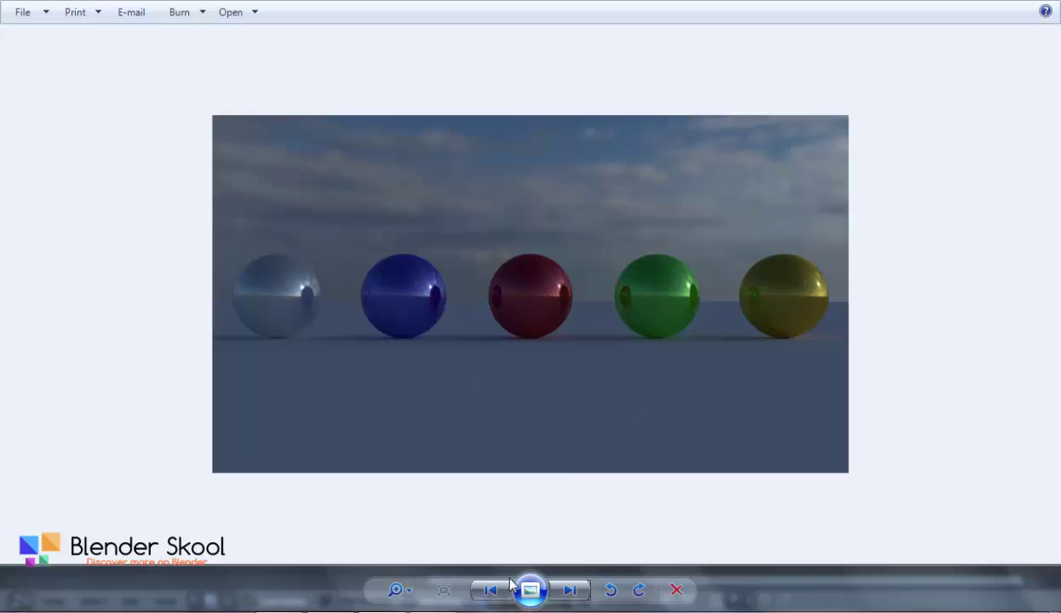
Step: Compare the original balls picture with the empty frame picture in Windows Photo Viewer, and switch back to Blender
{"action": "left_click", "coordinate": [570, 590]}
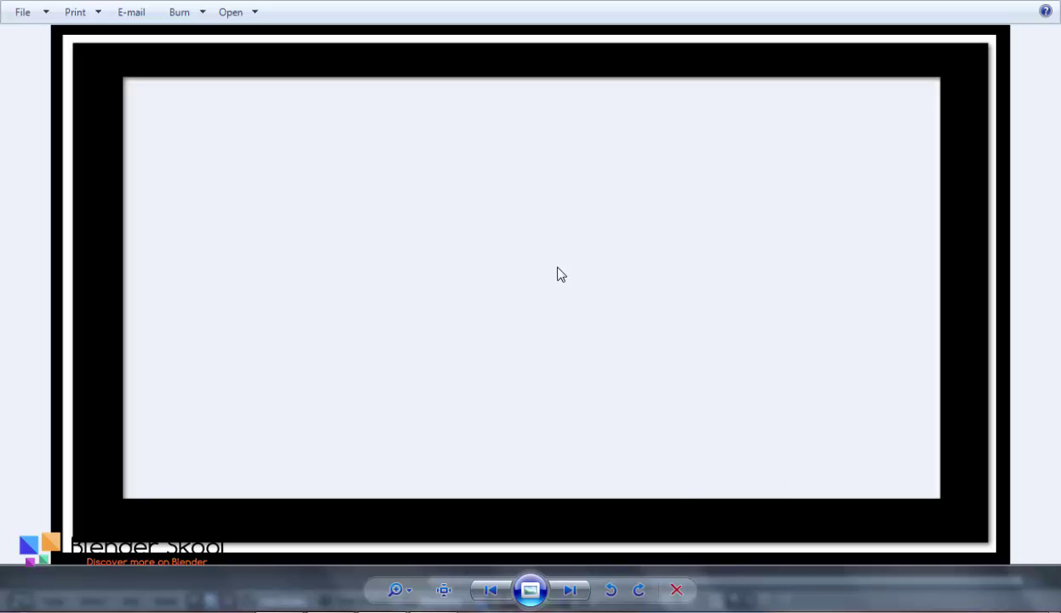
{"action": "left_click", "coordinate": [503, 590]}
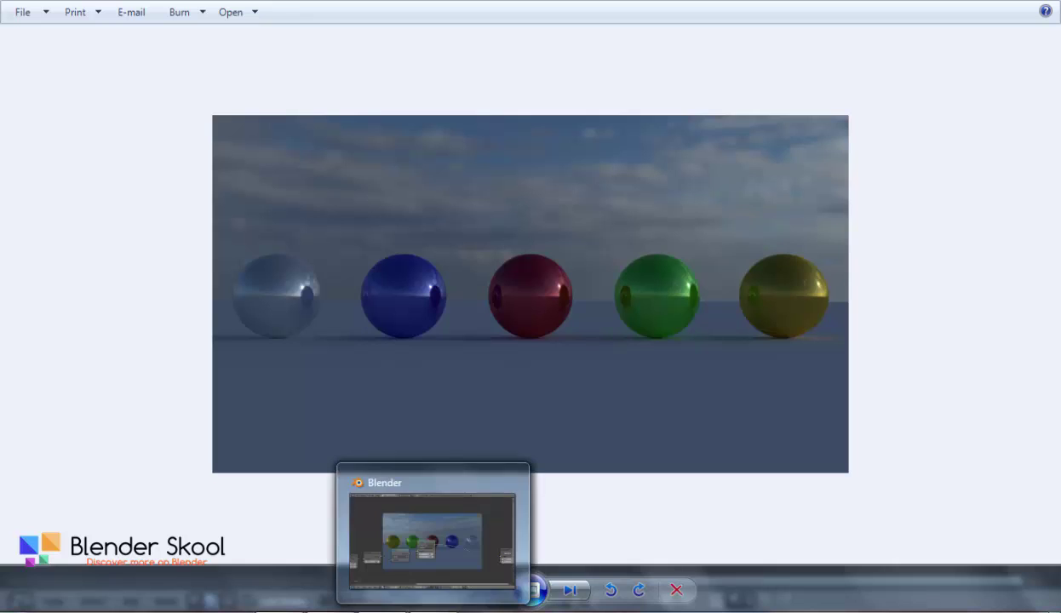
{"action": "left_click", "coordinate": [432, 607]}
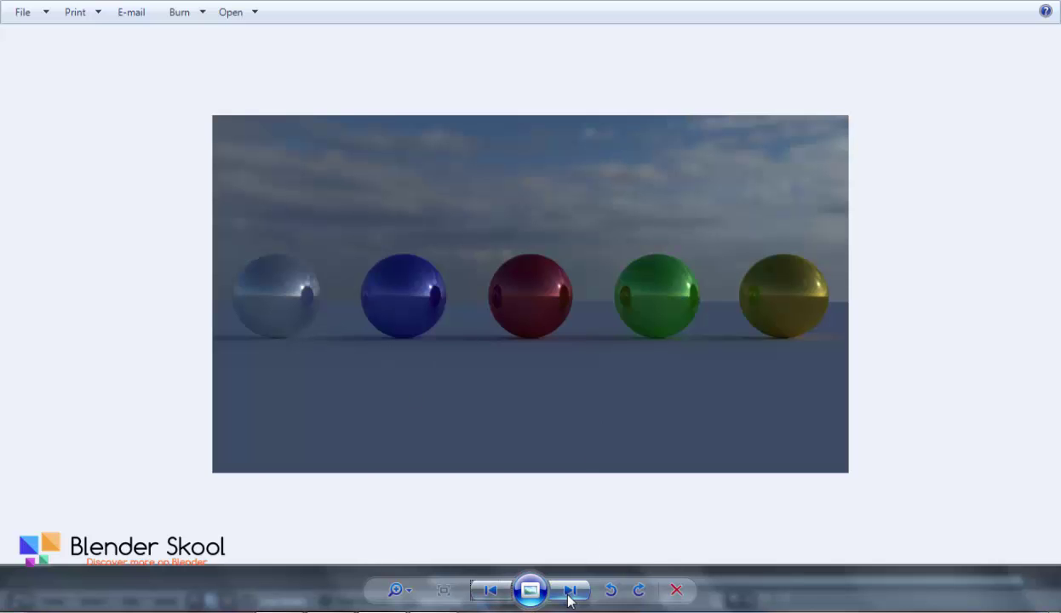
{"action": "left_click", "coordinate": [569, 592]}
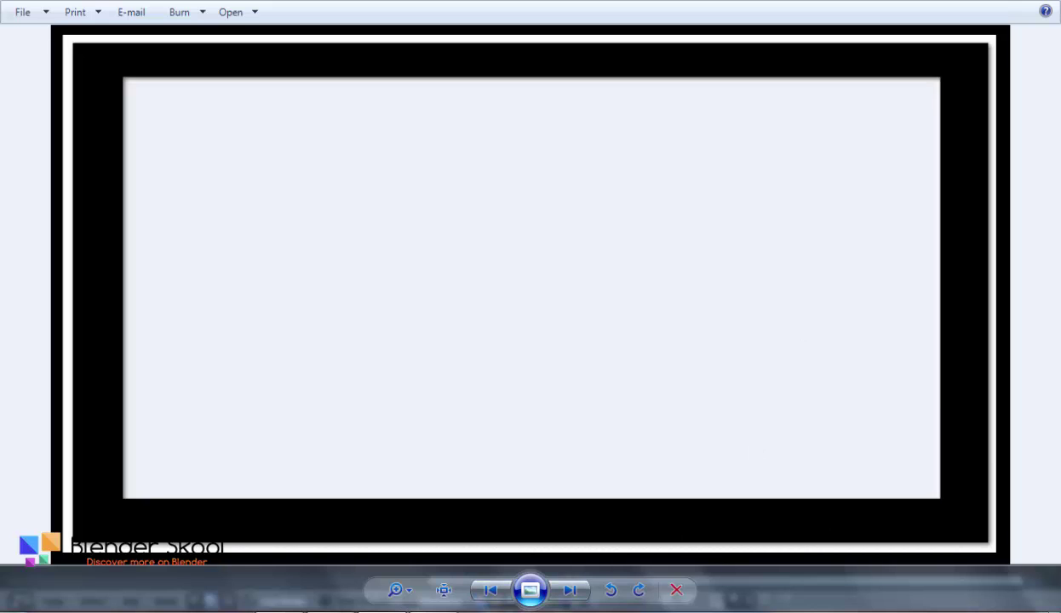
{"action": "left_click", "coordinate": [433, 607]}
Step: Nudge the Scale node up and to the right and set it to Render Size with the Fit option
{"action": "mouse_move", "coordinate": [468, 312]}
{"action": "left_mouse_down"}
{"action": "mouse_move", "coordinate": [492, 314]}
{"action": "mouse_move", "coordinate": [484, 298]}
{"action": "left_mouse_up"}
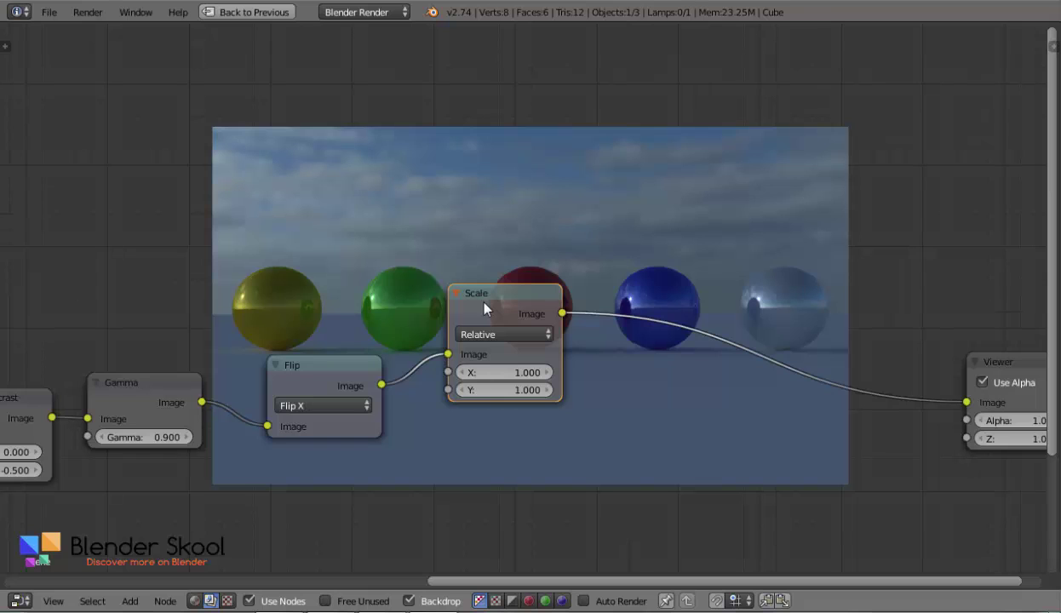
{"action": "left_click", "coordinate": [493, 333]}
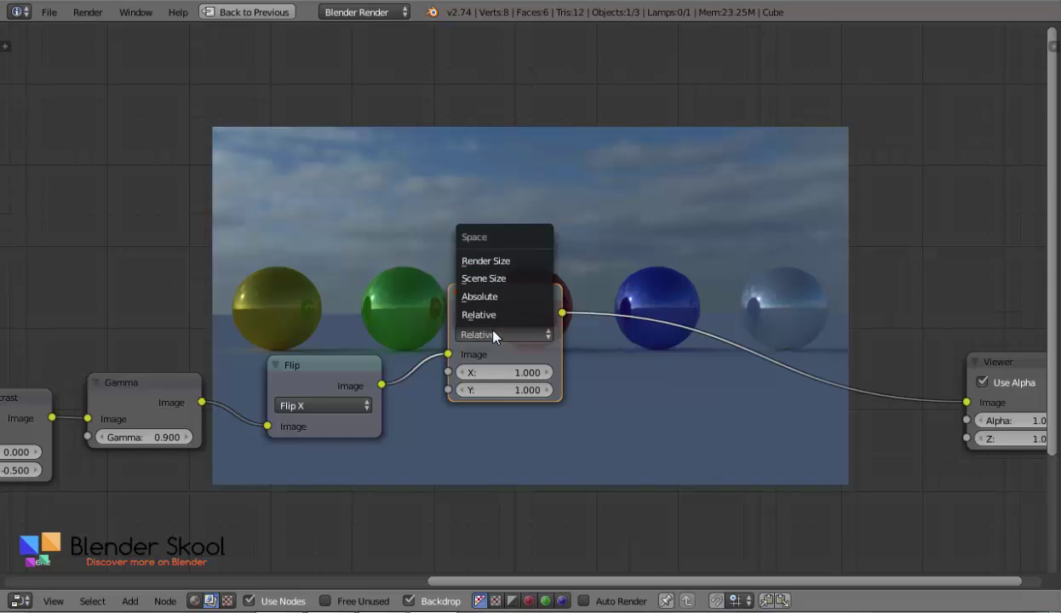
{"action": "left_click", "coordinate": [508, 262]}
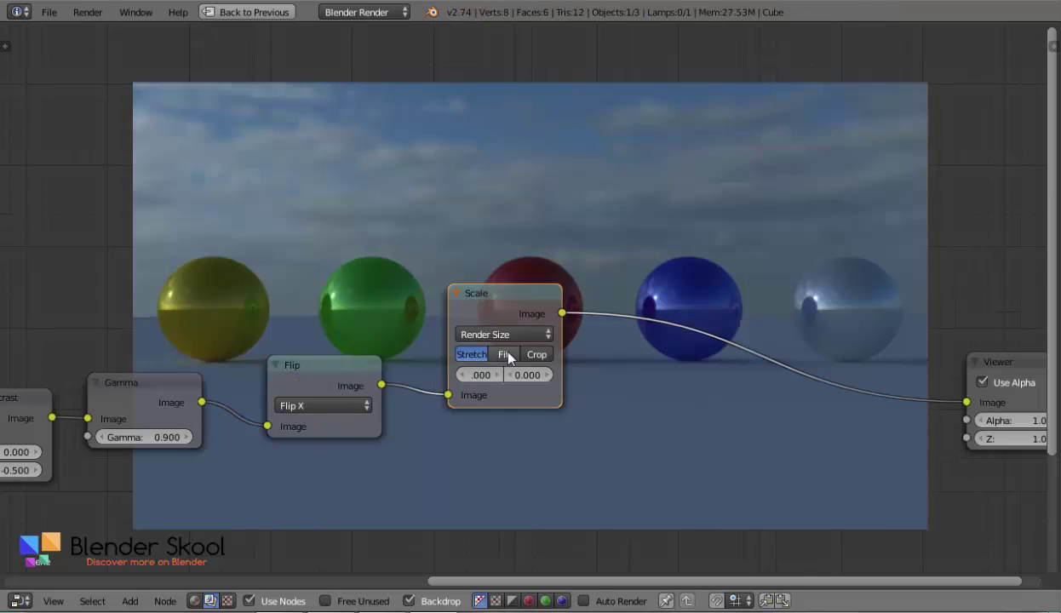
{"action": "left_click", "coordinate": [506, 356]}
Step: Leave the maximized node editor to check the scene's render resolution, and maximize the node editor again
{"action": "key", "text": "ctrl+Up"}
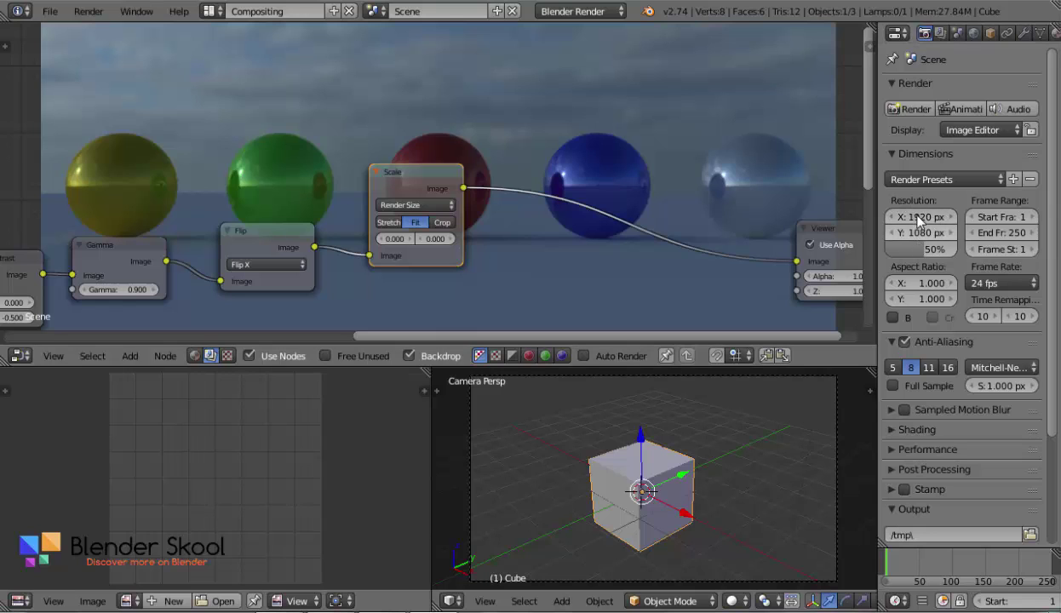
{"action": "middle_click_drag", "start_coordinate": [475, 198], "coordinate": [483, 249]}
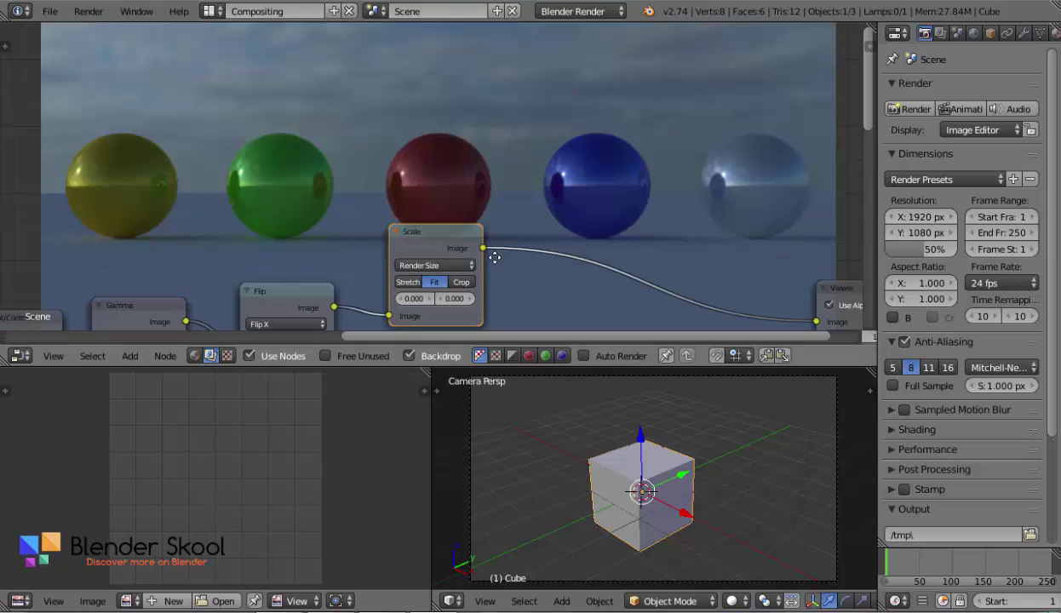
{"action": "key", "text": "ctrl+Up"}
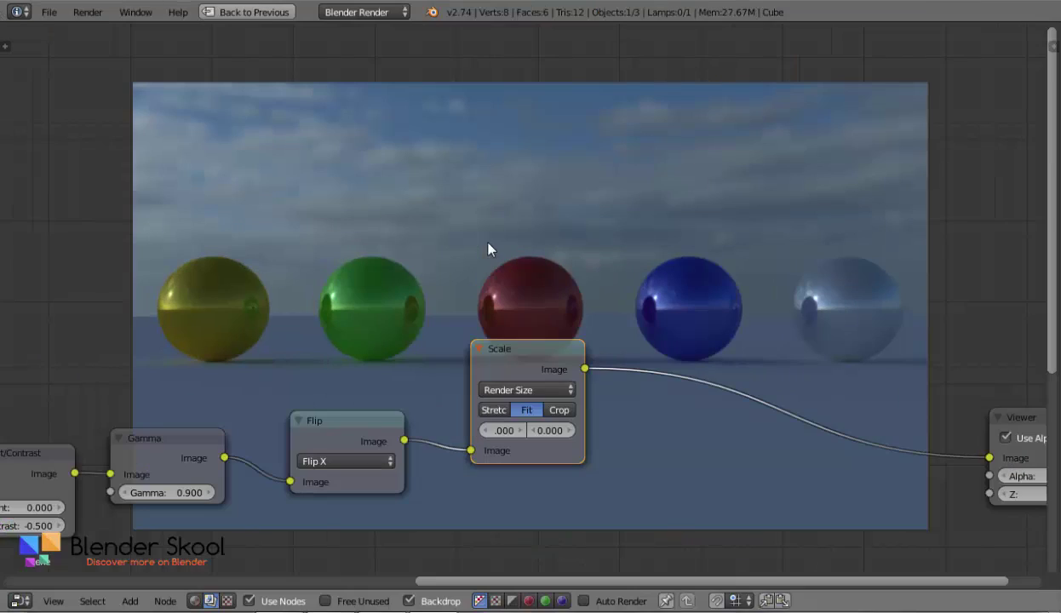
Step: Move the Viewer node farther away from the Scale node to make room for another node
{"action": "middle_click_drag", "start_coordinate": [497, 307], "coordinate": [553, 281]}
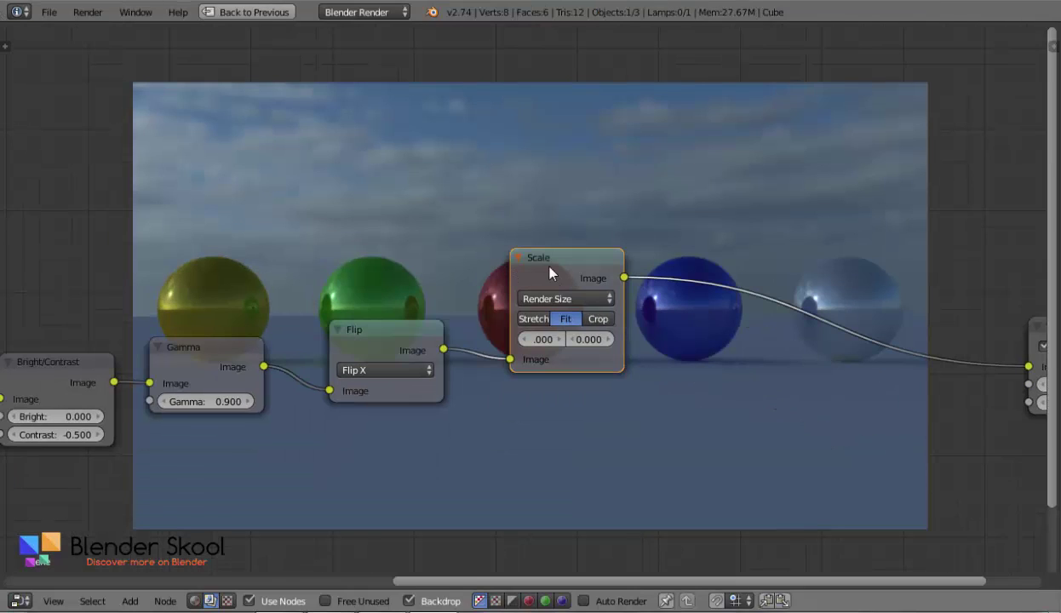
{"action": "middle_click_drag", "start_coordinate": [715, 284], "coordinate": [545, 295]}
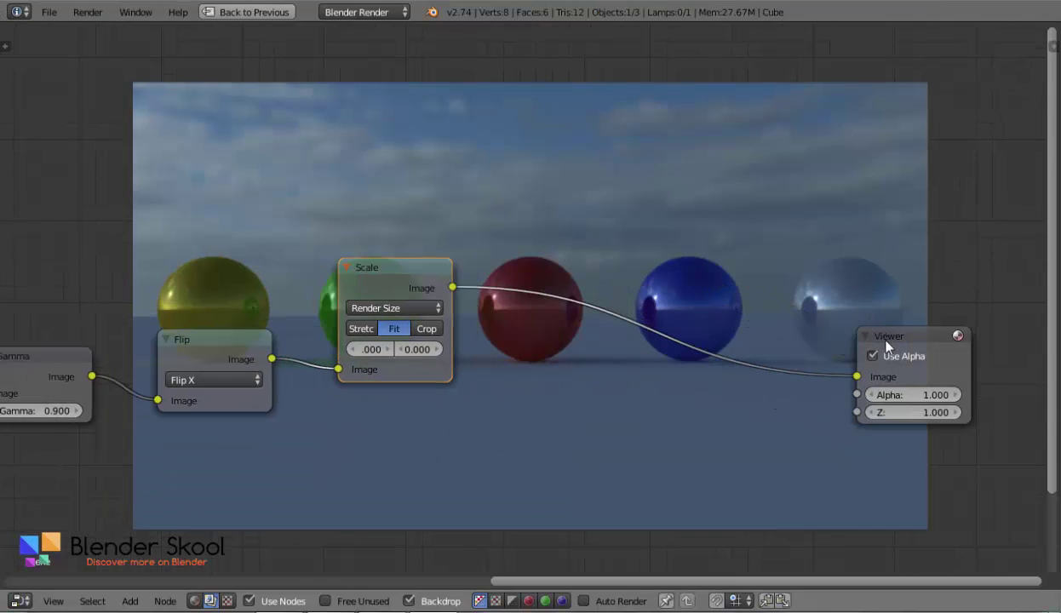
{"action": "left_click_drag", "start_coordinate": [927, 335], "coordinate": [1055, 302]}
{"action": "middle_click_drag", "start_coordinate": [740, 294], "coordinate": [614, 331]}
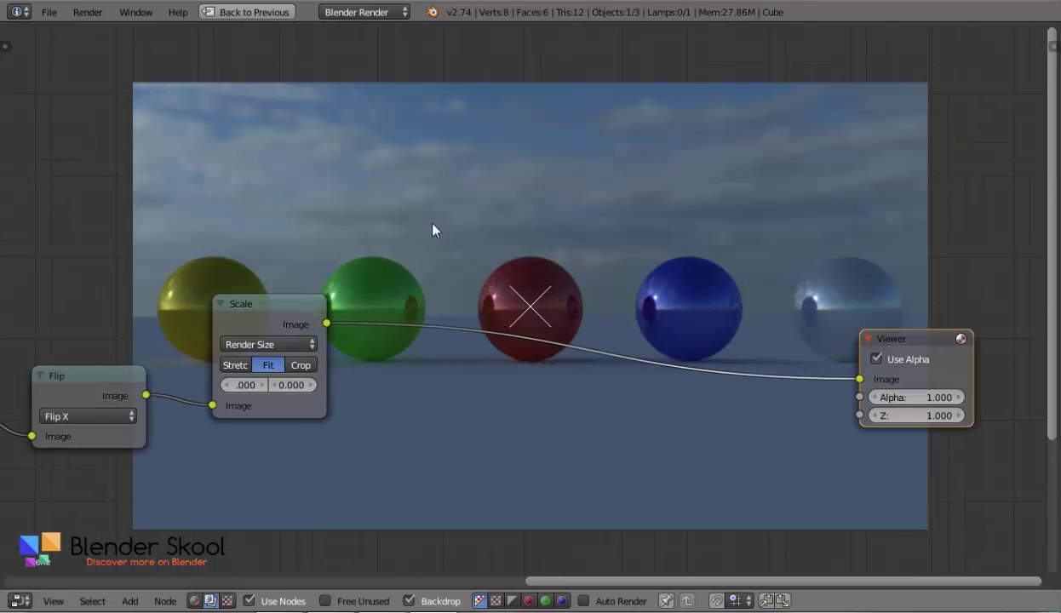
Step: Insert an RGB Curves node between the Scale and Viewer nodes and raise its combined curve with a point at X 0.45, Y 0.5875
{"action": "key", "text": "shift+a"}
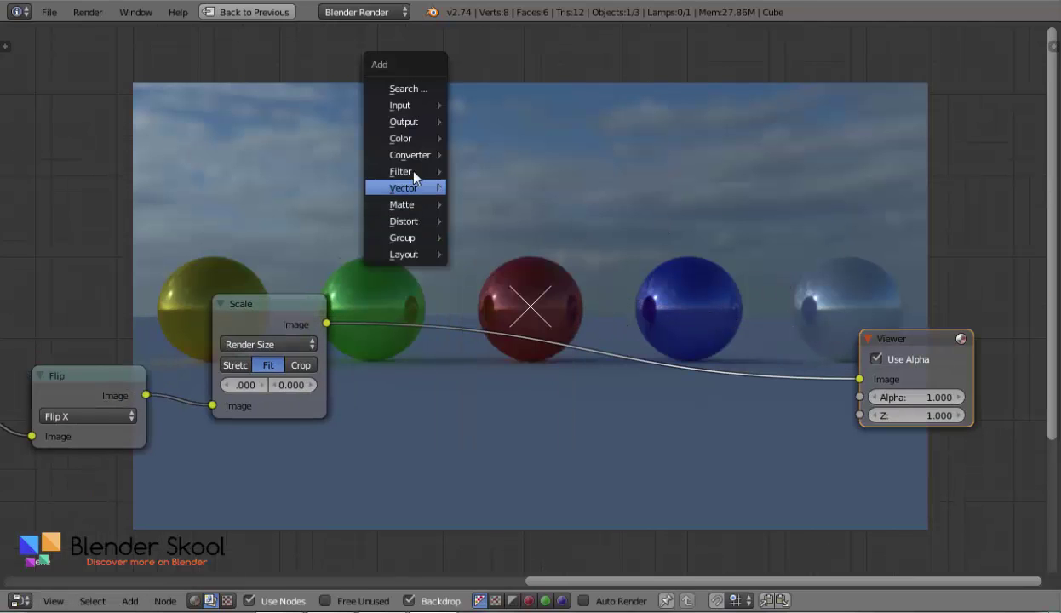
{"action": "mouse_move", "coordinate": [414, 144]}
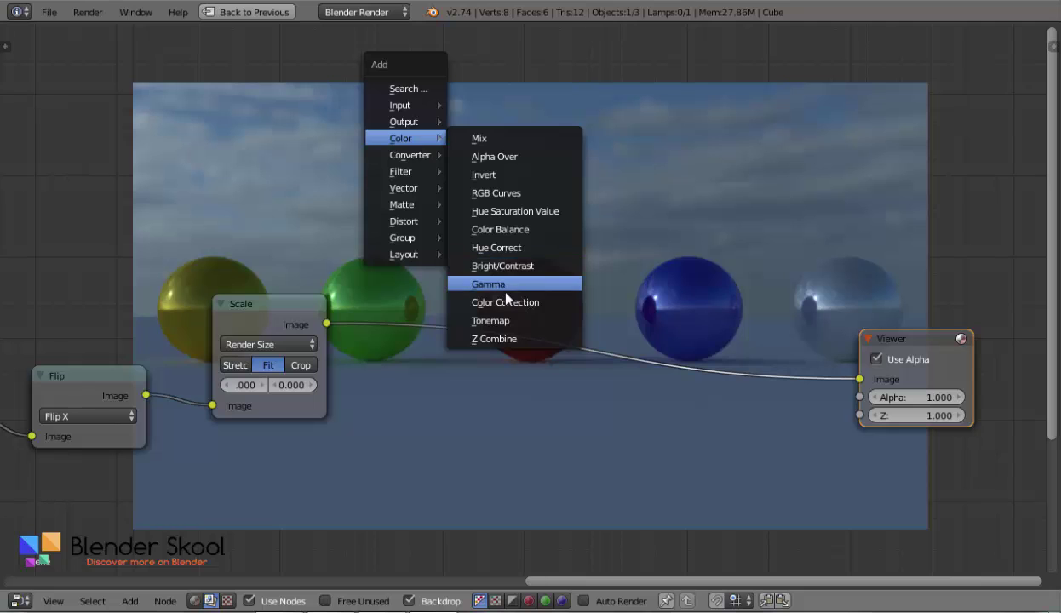
{"action": "left_click", "coordinate": [498, 192]}
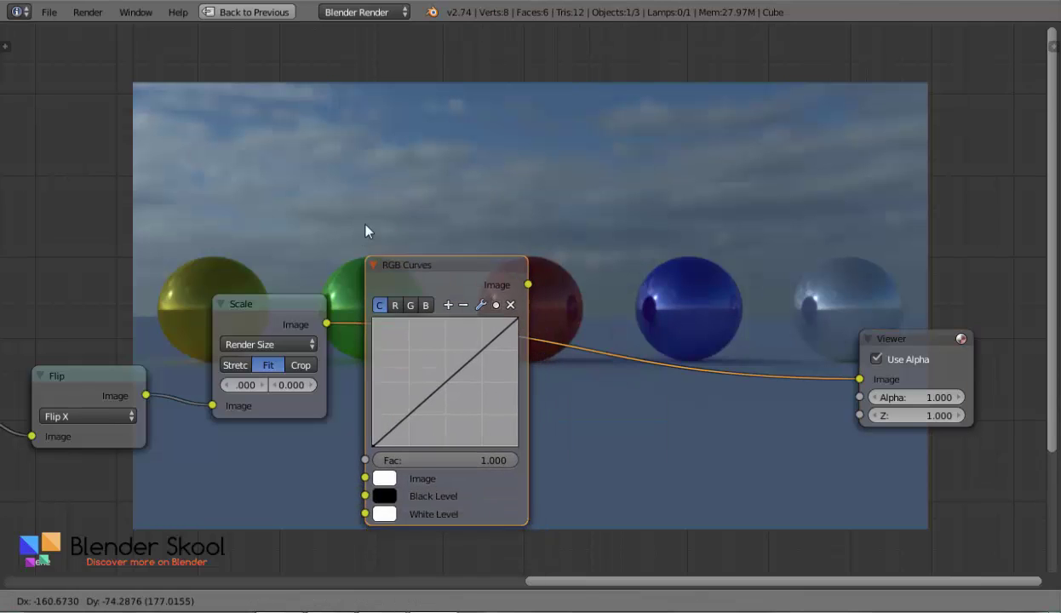
{"action": "left_click", "coordinate": [464, 346]}
{"action": "left_click_drag", "start_coordinate": [464, 346], "coordinate": [455, 328]}
Step: Move the Viewer node farther away from the RGB Curves node
{"action": "middle_click_drag", "start_coordinate": [636, 321], "coordinate": [432, 424]}
{"action": "left_click_drag", "start_coordinate": [697, 449], "coordinate": [893, 339]}
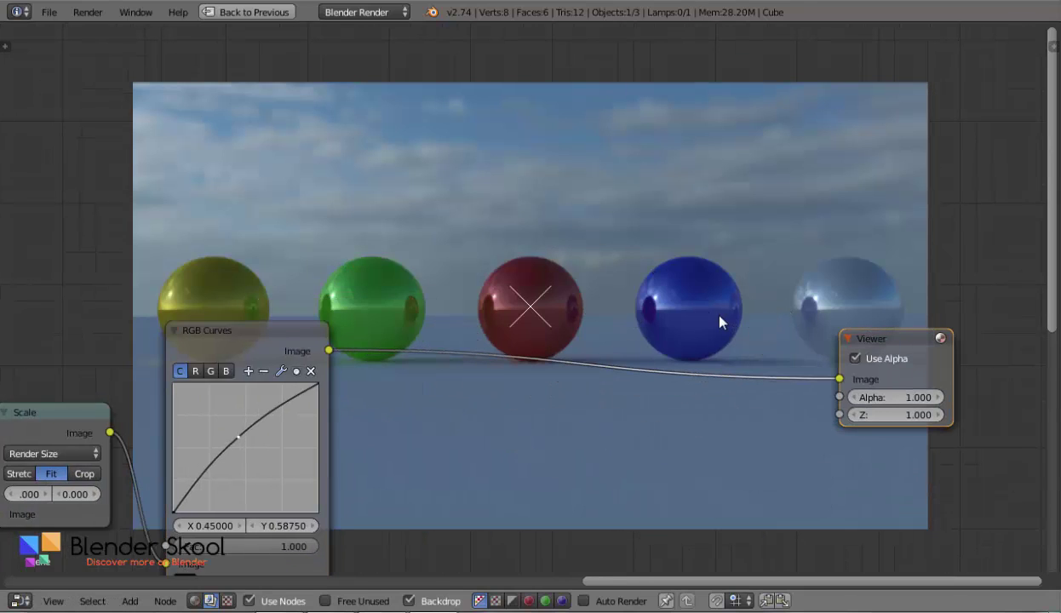
{"action": "middle_click_drag", "start_coordinate": [646, 434], "coordinate": [630, 467]}
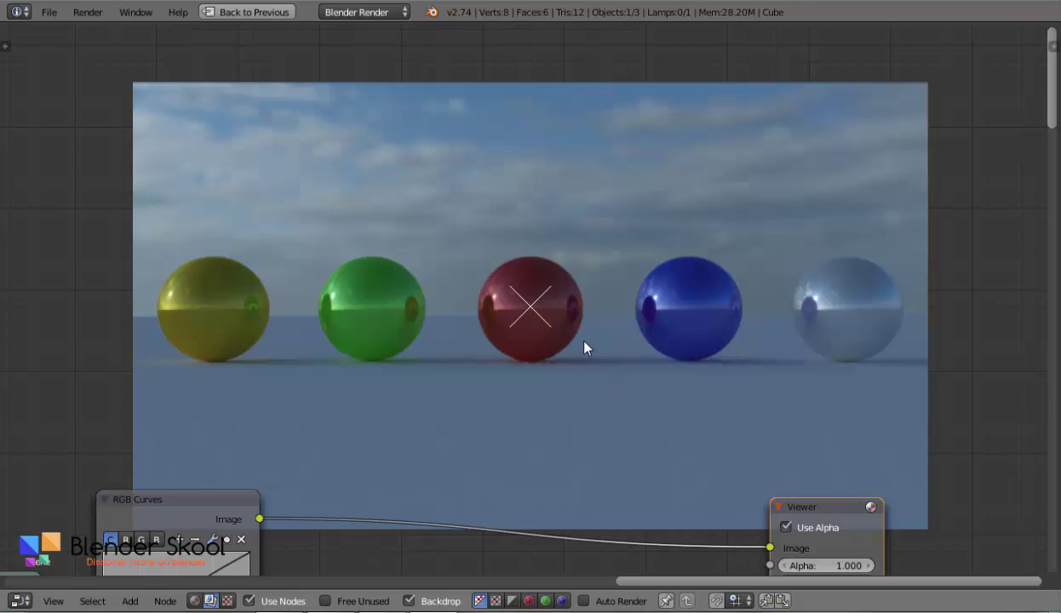
Step: Shrink the backdrop preview and enlarge it again to inspect the whole edited picture
{"action": "key", "text": "v"}
{"action": "key", "text": "v"}
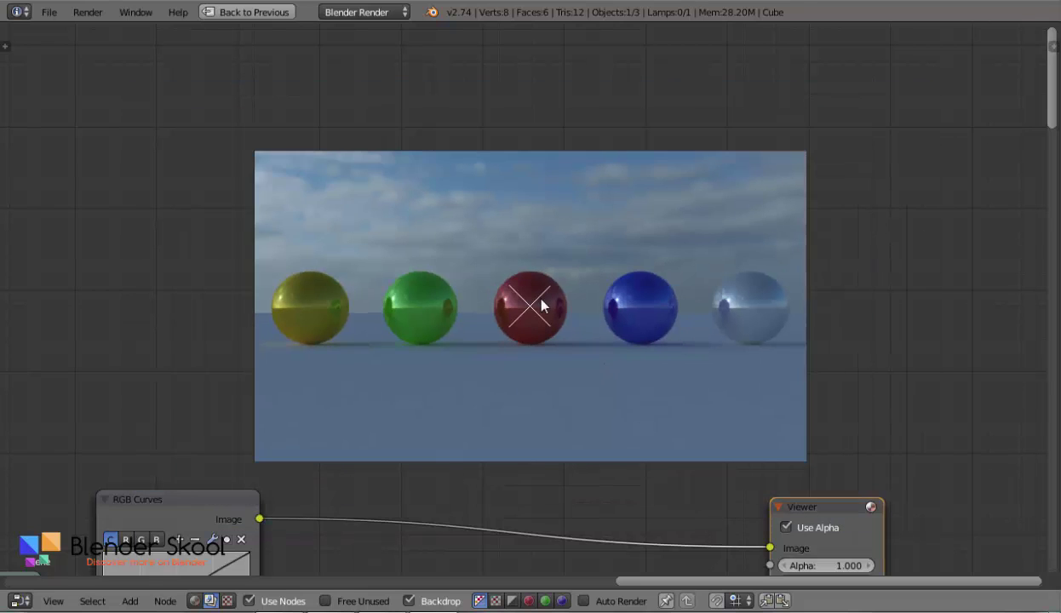
{"action": "key", "text": "v"}
{"action": "key", "text": "alt+v"}
{"action": "key", "text": "alt+v"}
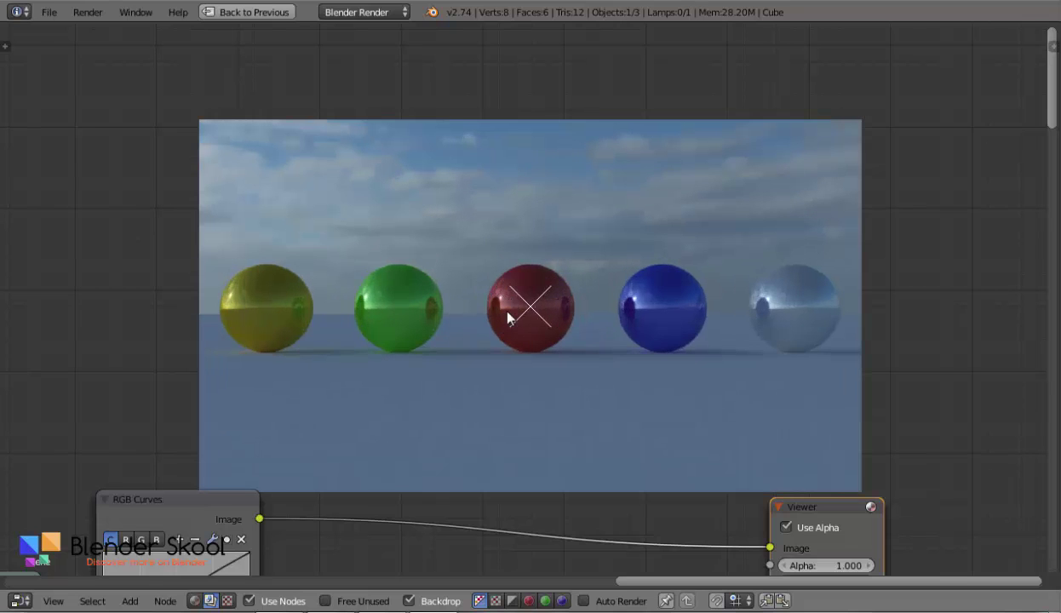
{"action": "key", "text": "alt+v"}
{"action": "middle_click_drag", "start_coordinate": [524, 260], "coordinate": [574, 140]}
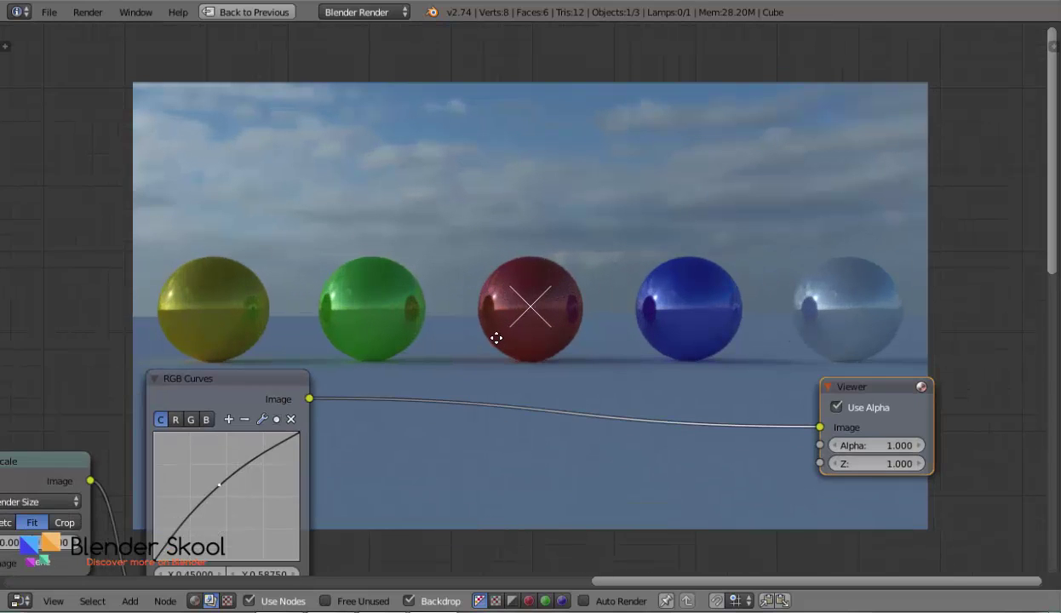
Step: Duplicate the balls Image node and place the copy below the Hue Saturation Value and Color Balance nodes
{"action": "middle_click_drag", "start_coordinate": [497, 338], "coordinate": [628, 232]}
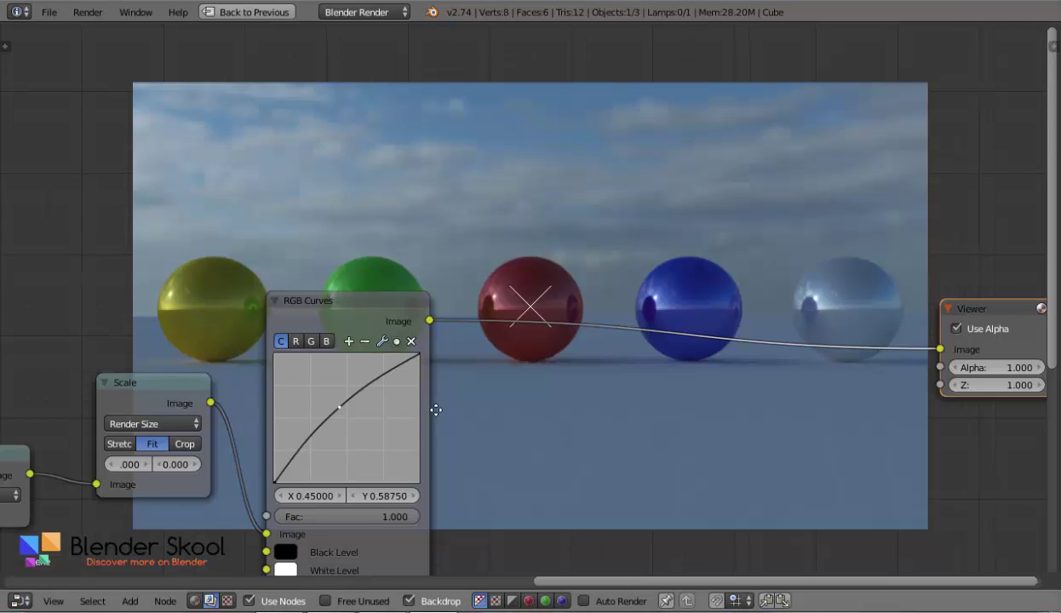
{"action": "middle_click_drag", "start_coordinate": [436, 409], "coordinate": [923, 251]}
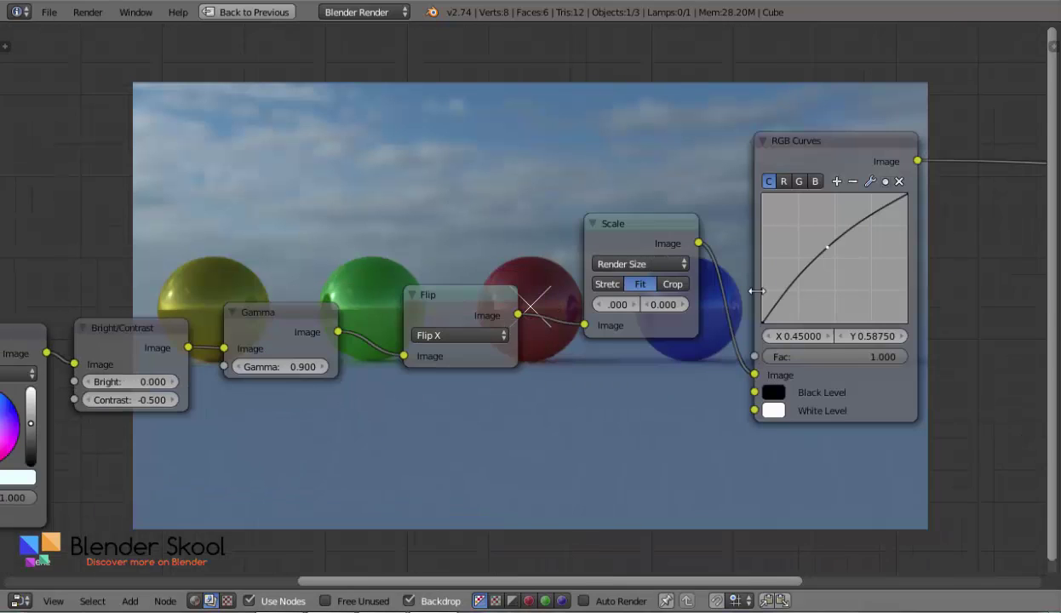
{"action": "middle_click_drag", "start_coordinate": [210, 465], "coordinate": [689, 360]}
{"action": "middle_click_drag", "start_coordinate": [353, 528], "coordinate": [682, 437]}
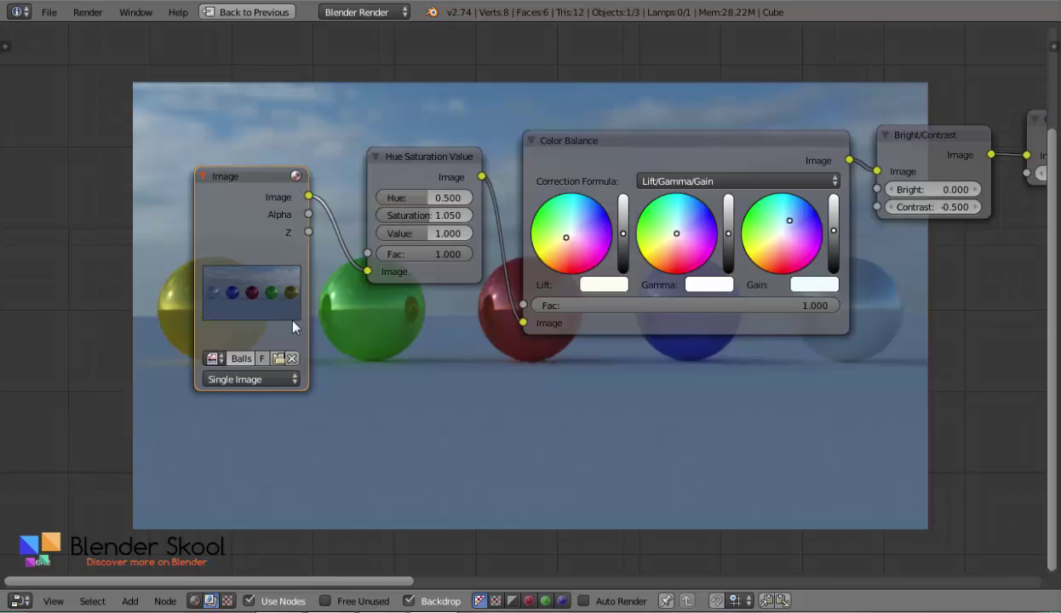
{"action": "key", "text": "shift+d"}
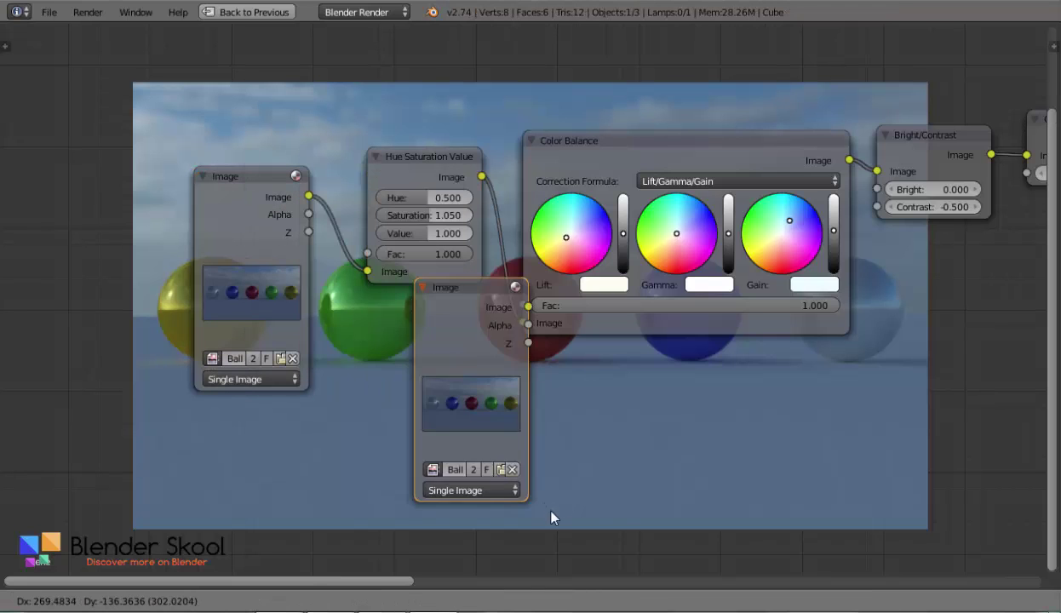
{"action": "left_click", "coordinate": [544, 509]}
{"action": "middle_click_drag", "start_coordinate": [525, 411], "coordinate": [472, 263]}
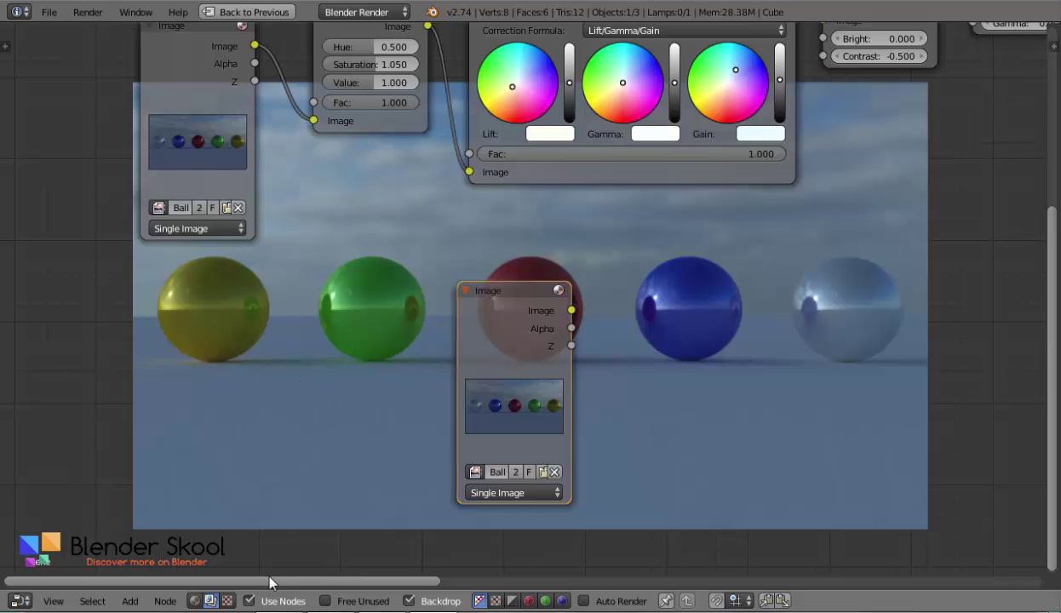
Step: Load Frame.png into the duplicated Image node
{"action": "left_click", "coordinate": [543, 475]}
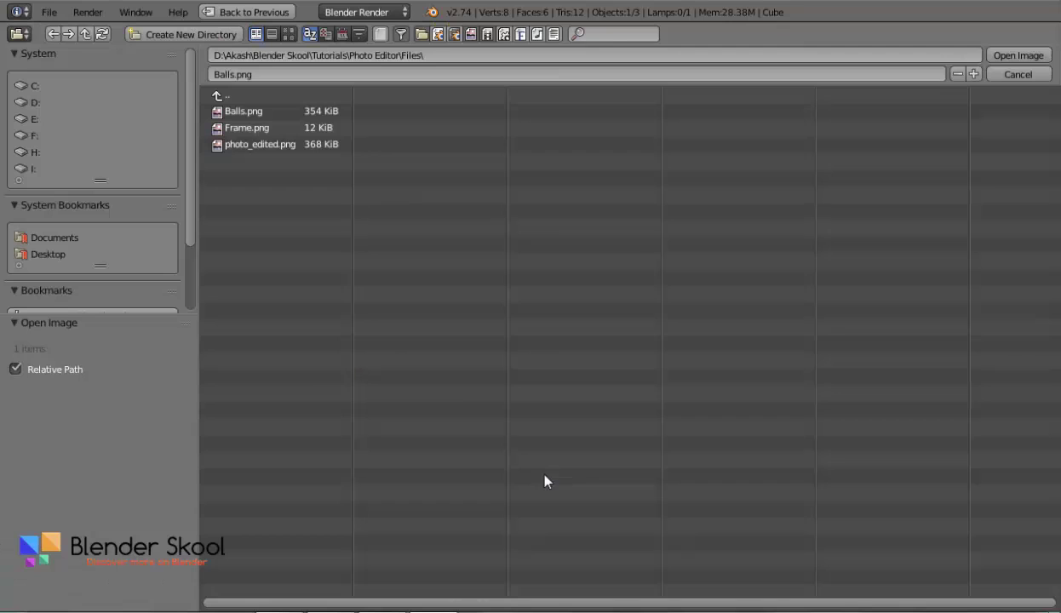
{"action": "left_click", "coordinate": [328, 126]}
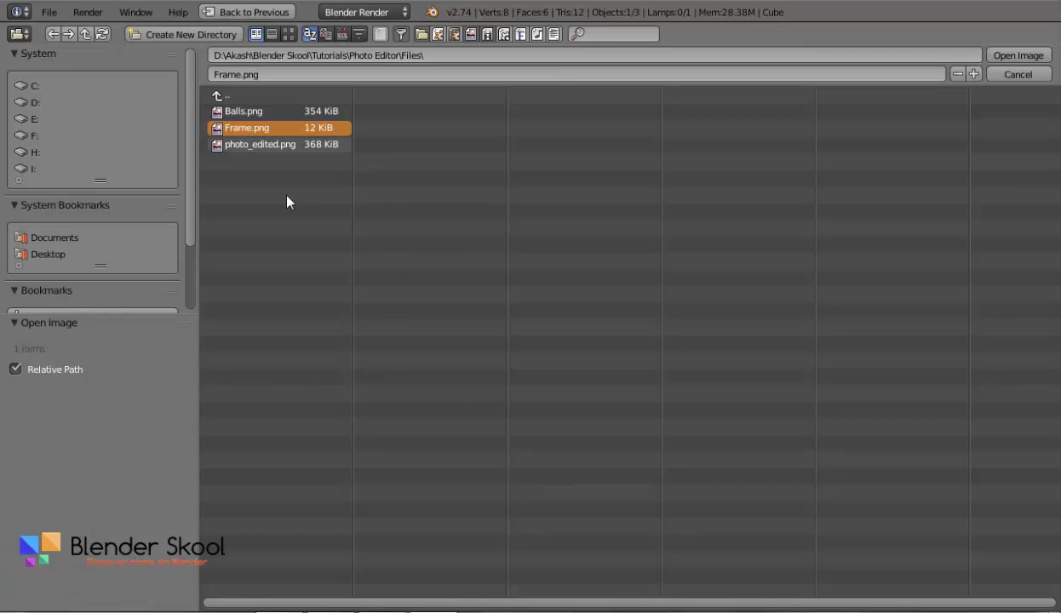
{"action": "left_click", "coordinate": [1014, 56]}
Step: Link the frame Image node to the Viewer and shrink the backdrop until the whole frame fits
{"action": "middle_click_drag", "start_coordinate": [787, 336], "coordinate": [630, 346]}
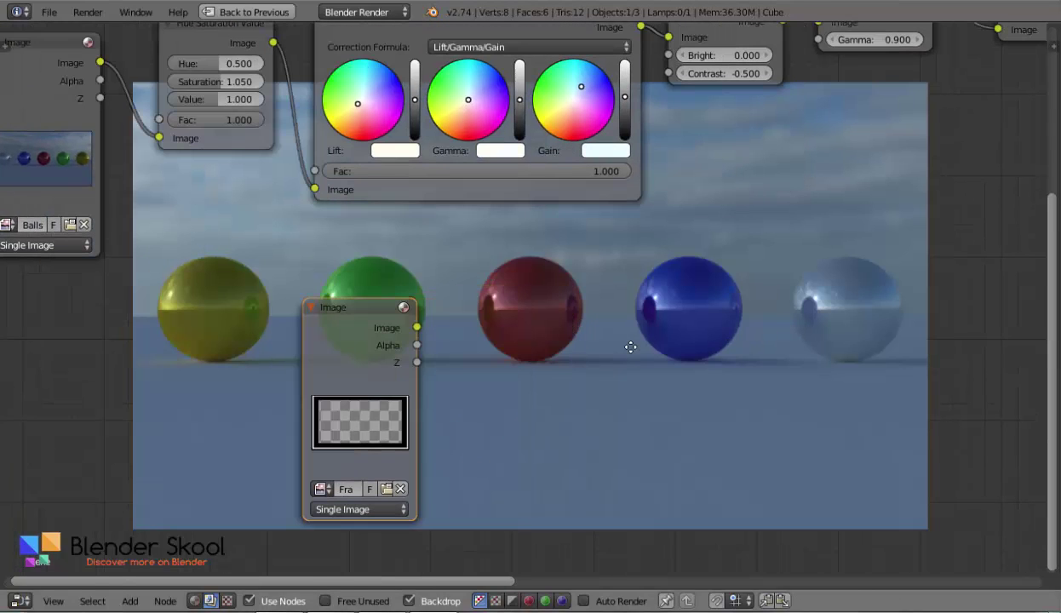
{"action": "left_click", "coordinate": [341, 338], "text": "ctrl+shift"}
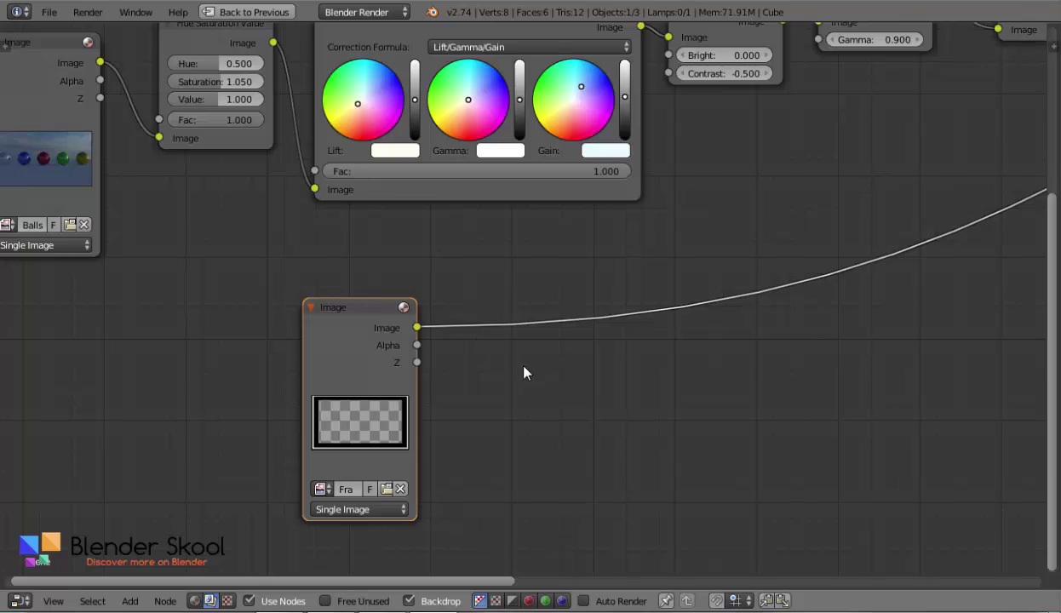
{"action": "key", "text": "v"}
{"action": "key", "text": "v"}
{"action": "key", "text": "v"}
{"action": "key", "text": "v"}
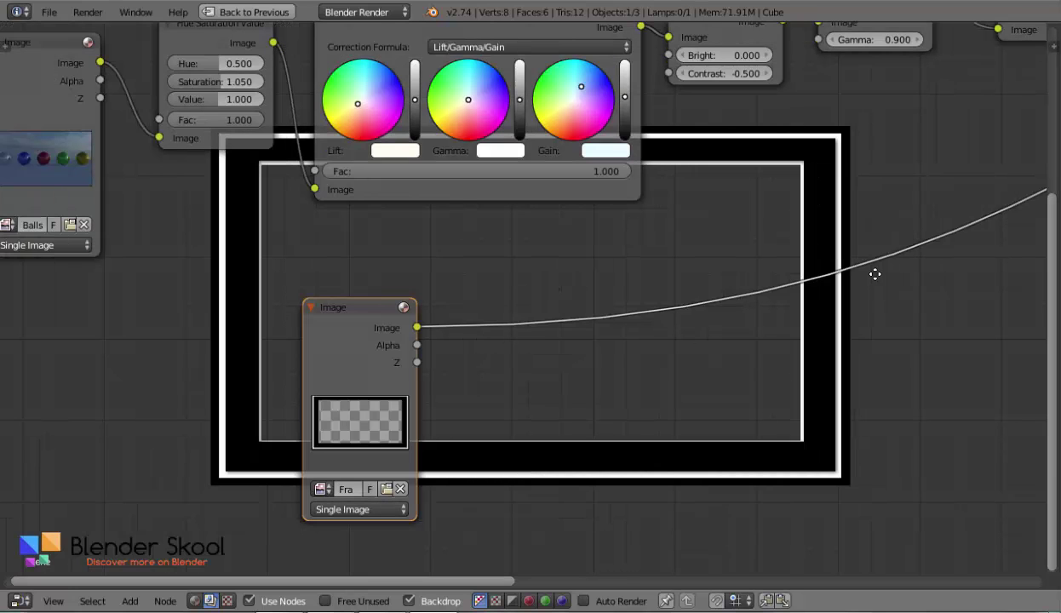
{"action": "middle_click_drag", "start_coordinate": [874, 274], "coordinate": [608, 361]}
{"action": "middle_click_drag", "start_coordinate": [882, 290], "coordinate": [620, 430]}
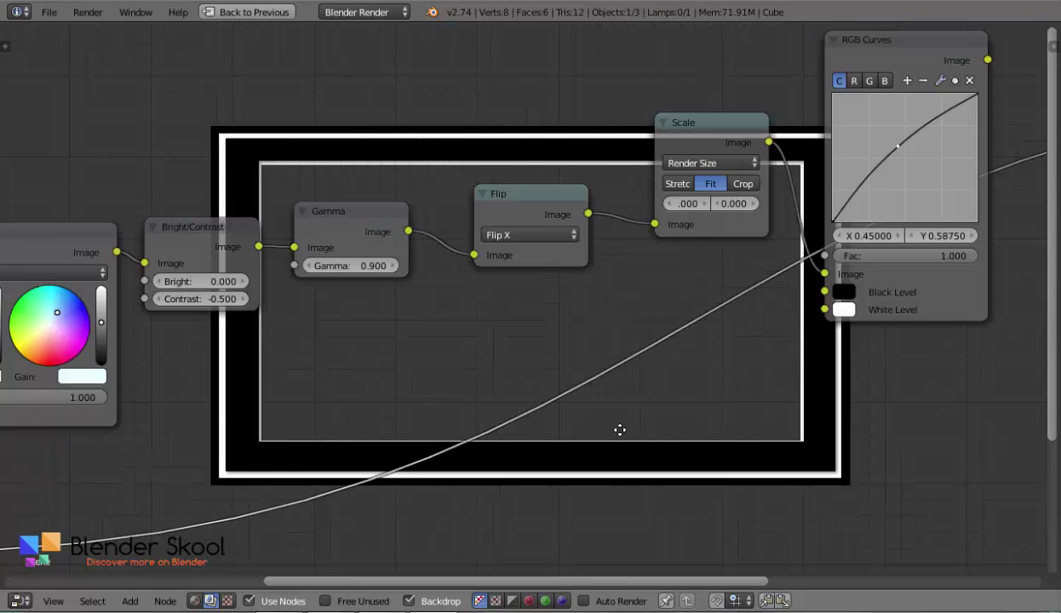
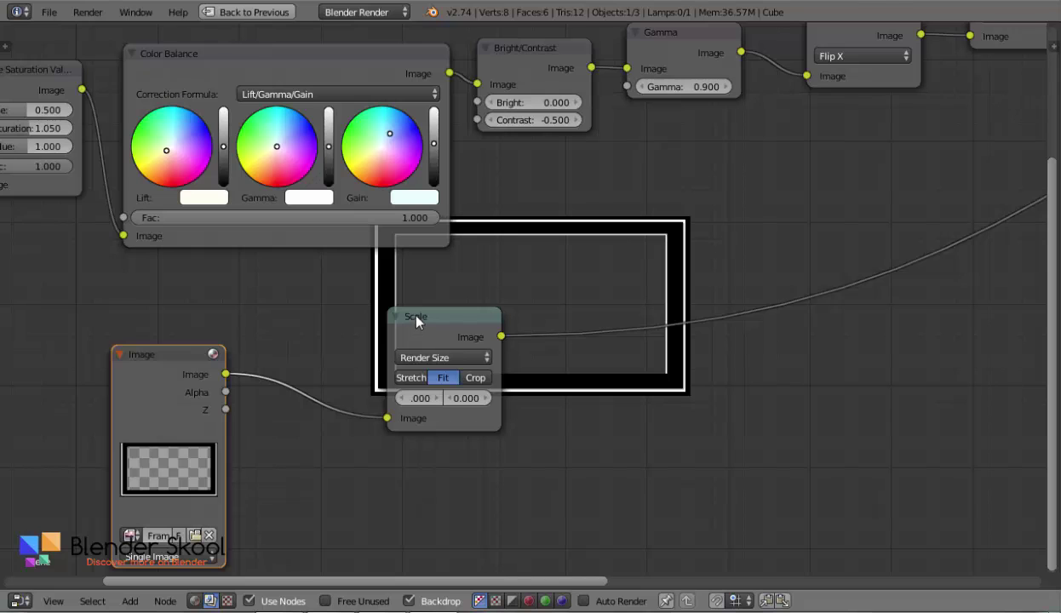
Step: Compare the Flip node and the two Scale nodes in the Viewer, ending on the frame's Scale node
{"action": "left_click", "coordinate": [417, 318]}
{"action": "middle_click_drag", "start_coordinate": [529, 199], "coordinate": [414, 250]}
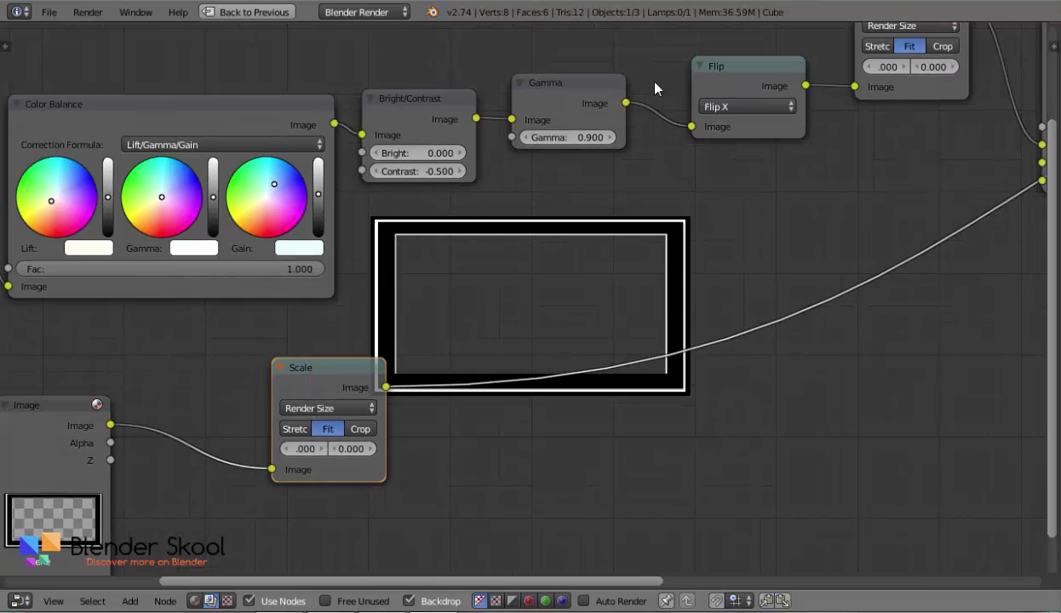
{"action": "left_click", "coordinate": [714, 74], "text": "ctrl+shift"}
{"action": "left_click", "coordinate": [308, 366], "text": "ctrl+shift"}
{"action": "left_click", "coordinate": [916, 92], "text": "ctrl+shift"}
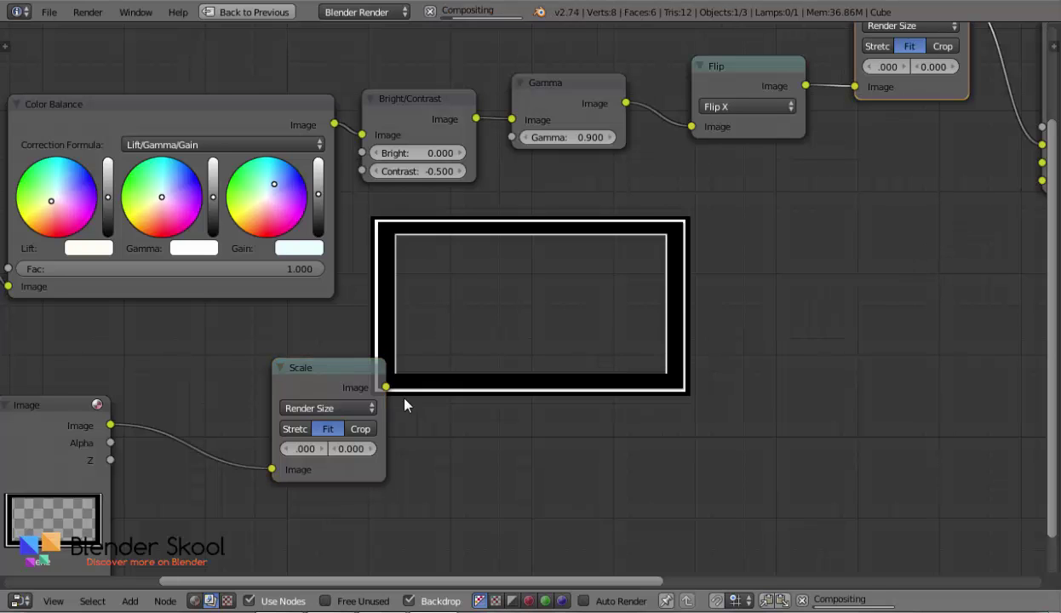
{"action": "left_click", "coordinate": [306, 374], "text": "ctrl+shift"}
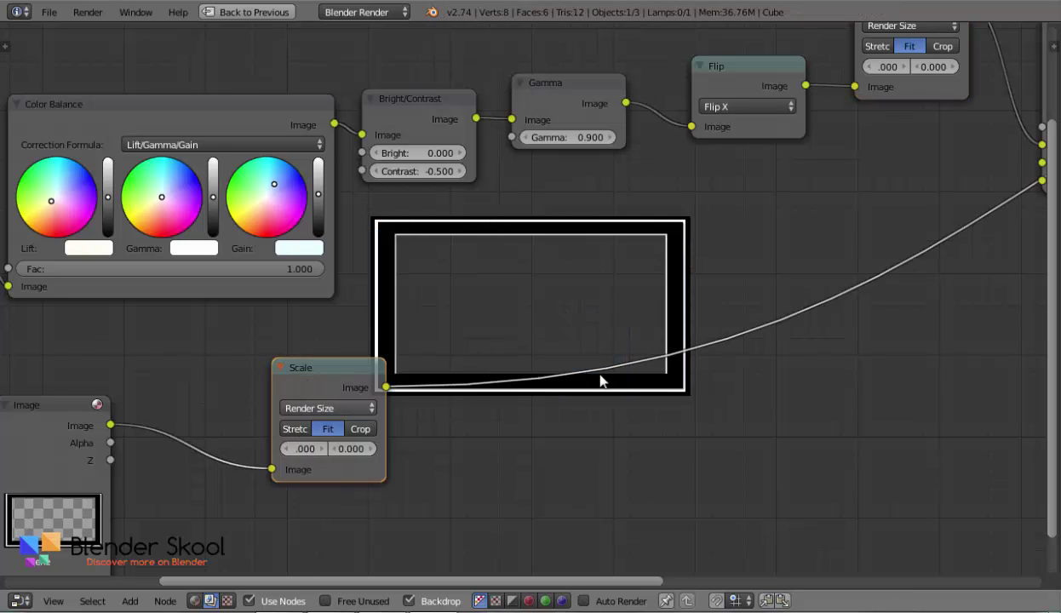
Step: Spread the RGB Curves and Viewer nodes farther apart and link the RGB Curves output to the Viewer
{"action": "middle_click_drag", "start_coordinate": [601, 380], "coordinate": [562, 390]}
{"action": "middle_click_drag", "start_coordinate": [785, 240], "coordinate": [379, 364]}
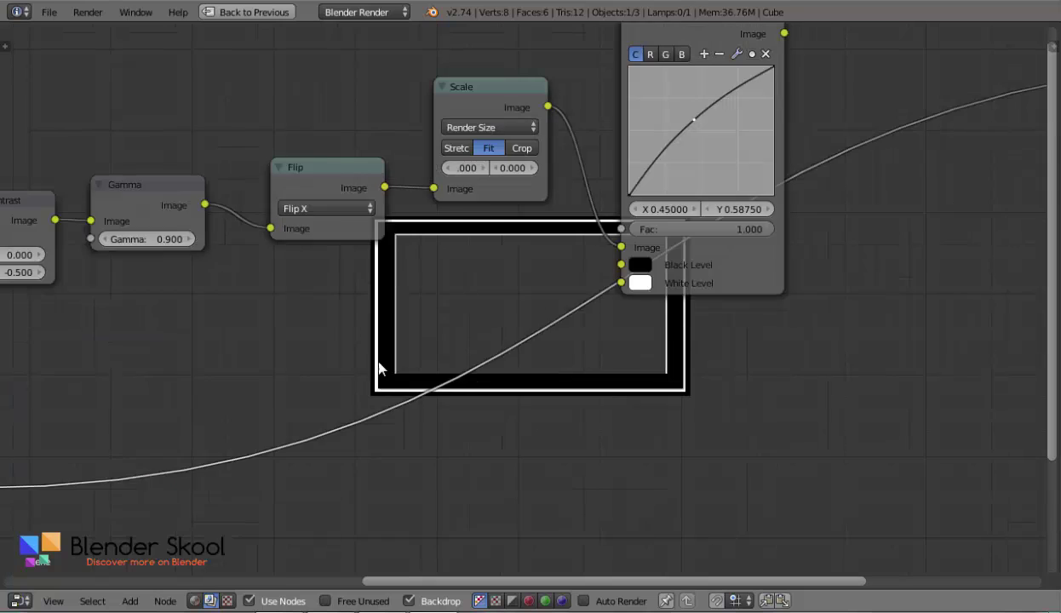
{"action": "middle_click_drag", "start_coordinate": [795, 256], "coordinate": [474, 359]}
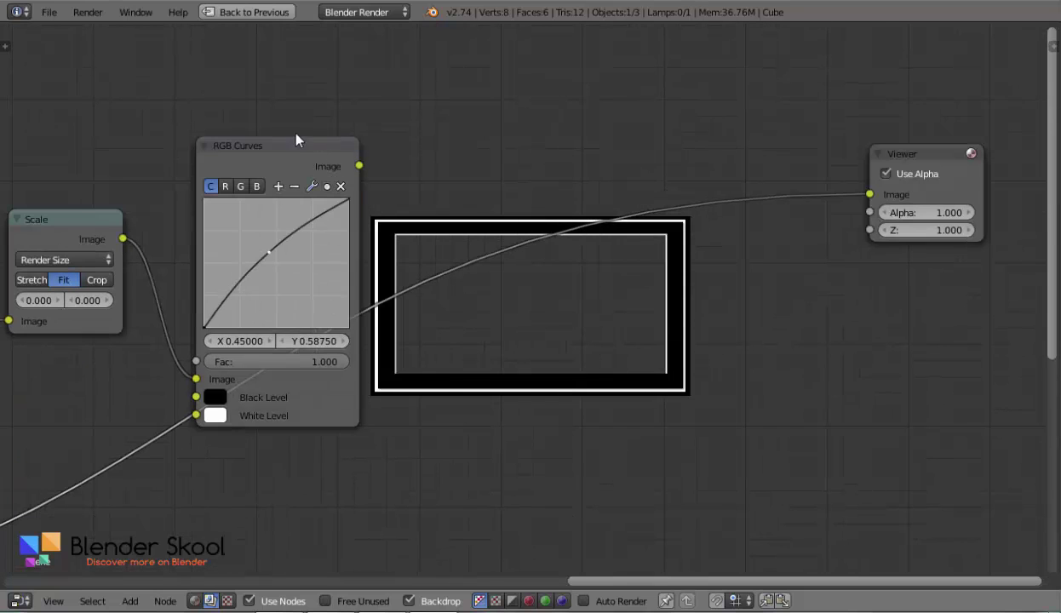
{"action": "left_click_drag", "start_coordinate": [296, 139], "coordinate": [249, 94]}
{"action": "middle_click_drag", "start_coordinate": [478, 273], "coordinate": [265, 283]}
{"action": "left_click_drag", "start_coordinate": [930, 82], "coordinate": [965, 297]}
{"action": "middle_click_drag", "start_coordinate": [564, 309], "coordinate": [554, 333]}
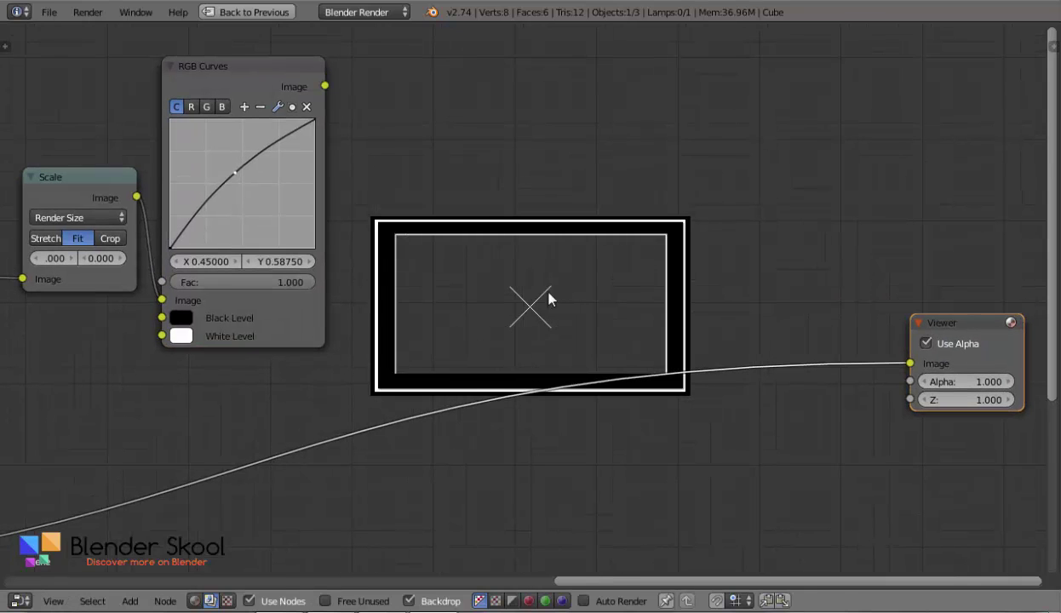
{"action": "left_click", "coordinate": [272, 69], "text": "ctrl+shift"}
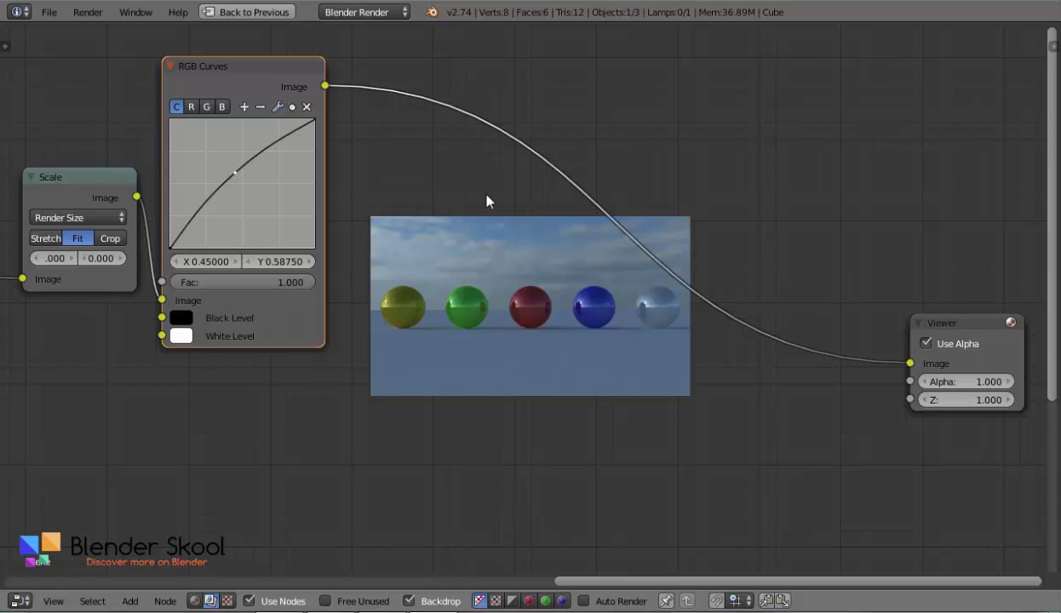
{"action": "key", "text": "shift+a"}
{"action": "mouse_move", "coordinate": [449, 202]}
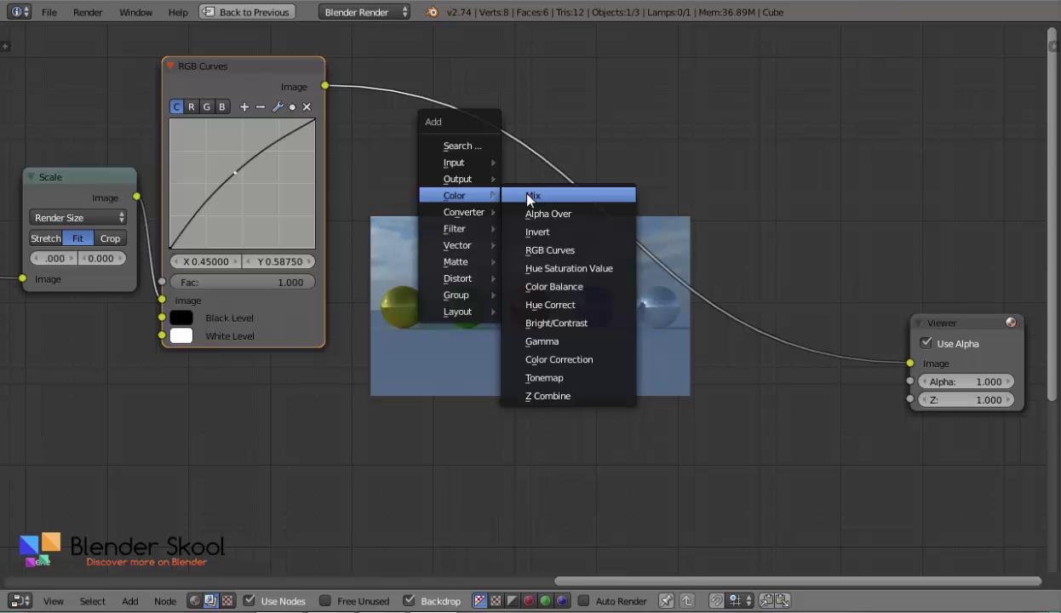
{"action": "left_click", "coordinate": [528, 196]}
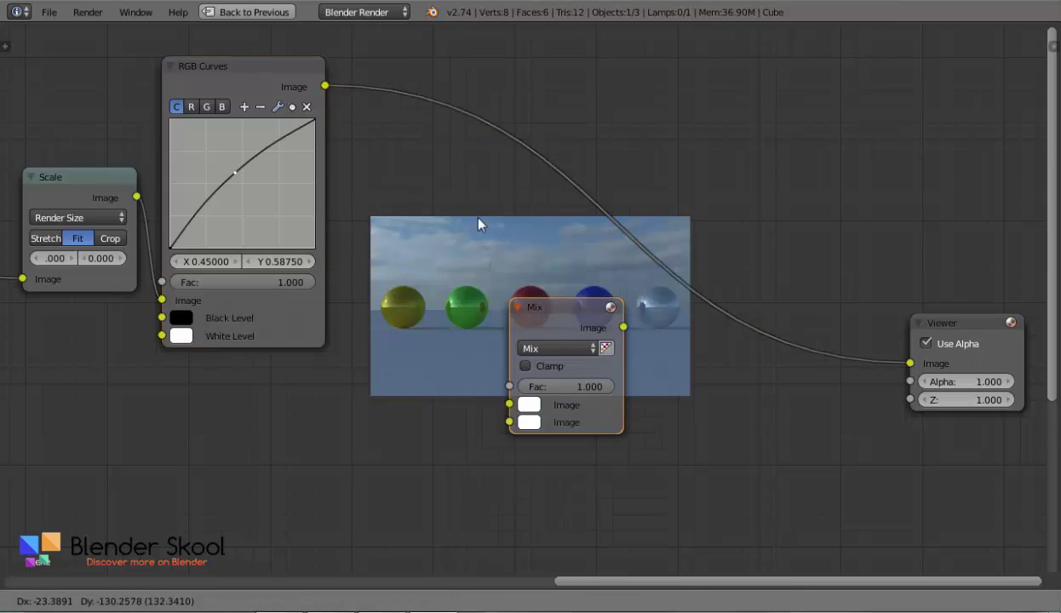
{"action": "right_click", "coordinate": [469, 239]}
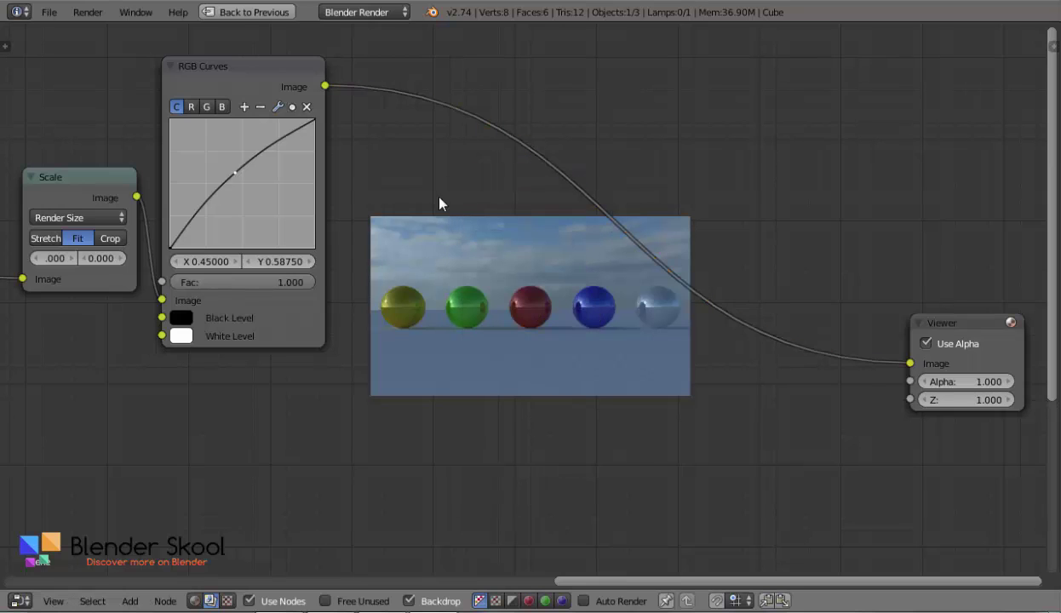
Step: Add an Alpha Over node and insert it into the link between the RGB Curves and Viewer nodes
{"action": "key", "text": "shift+a"}
{"action": "mouse_move", "coordinate": [463, 266]}
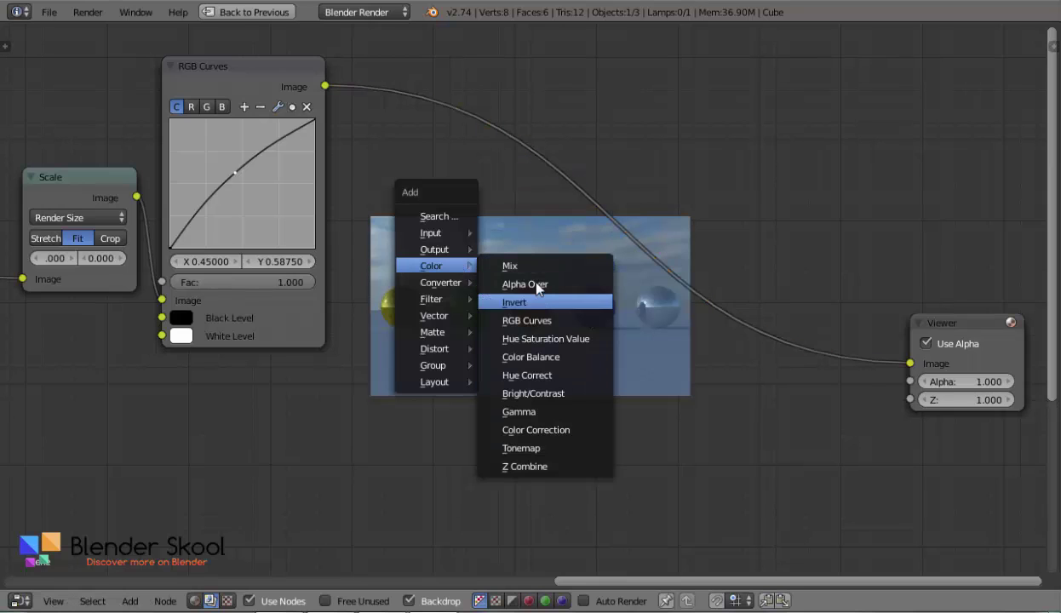
{"action": "left_click", "coordinate": [537, 284]}
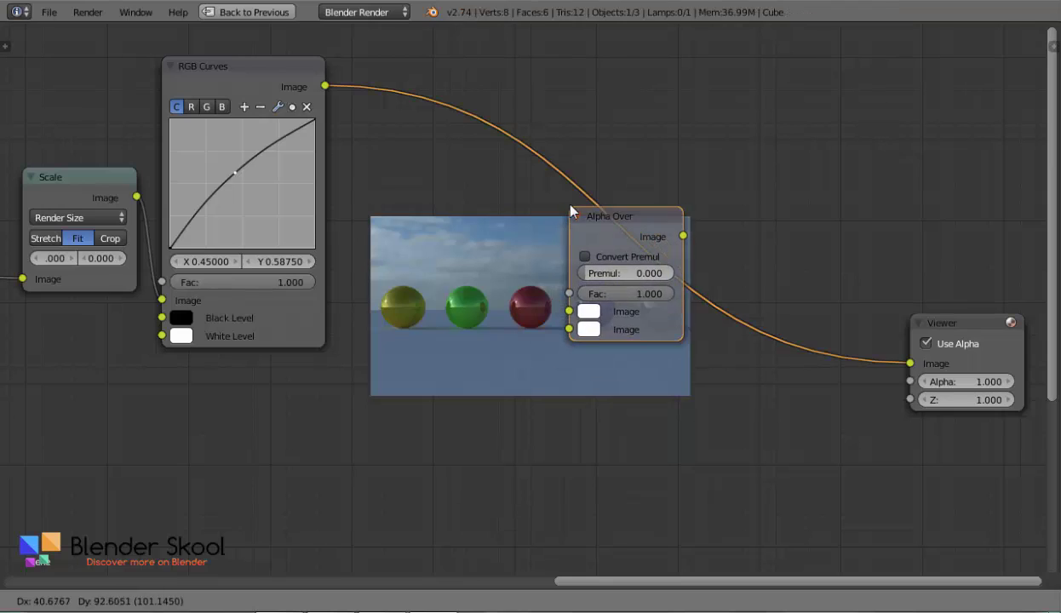
{"action": "left_click", "coordinate": [570, 231]}
{"action": "left_click", "coordinate": [239, 82]}
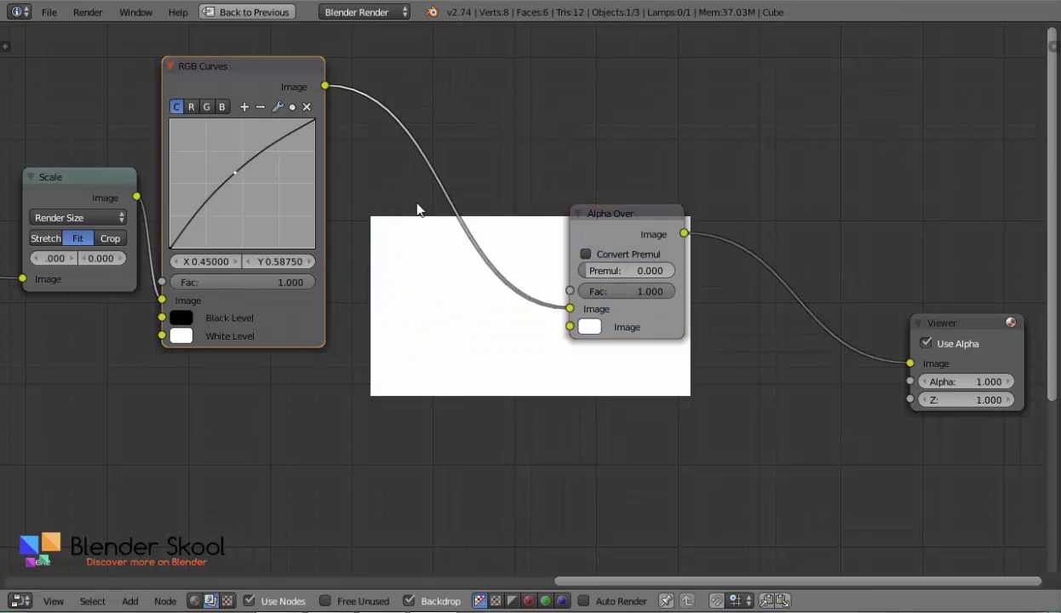
{"action": "left_click", "coordinate": [589, 219]}
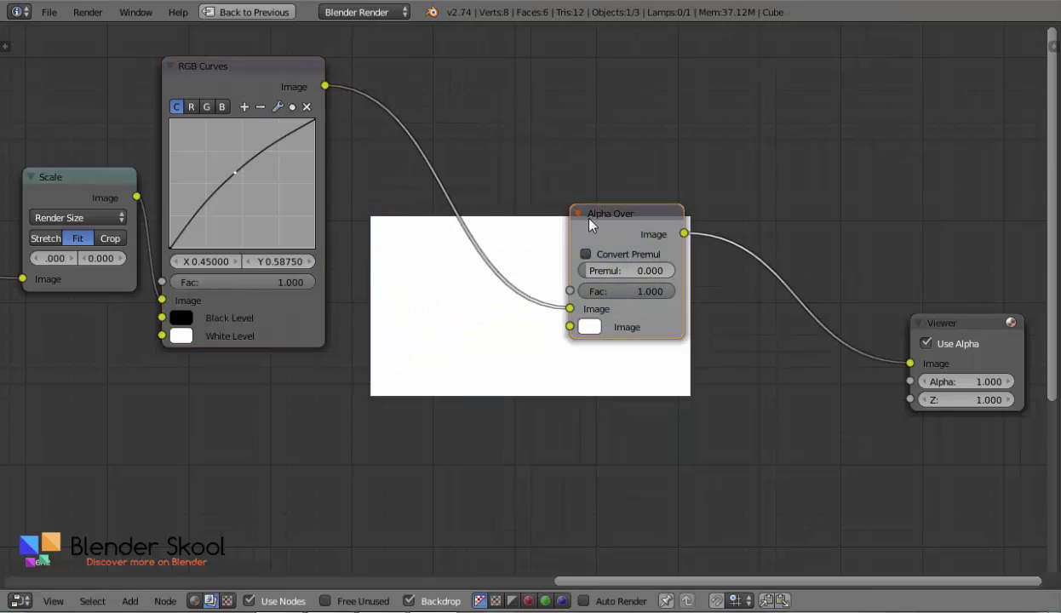
{"action": "left_click", "coordinate": [940, 323]}
Step: Move the frame's Scale node closer to the Alpha Over node and link its output to the second Image input
{"action": "mouse_move", "coordinate": [428, 381]}
{"action": "middle_mouse_down"}
{"action": "mouse_move", "coordinate": [694, 265]}
{"action": "mouse_move", "coordinate": [737, 264]}
{"action": "middle_mouse_up"}
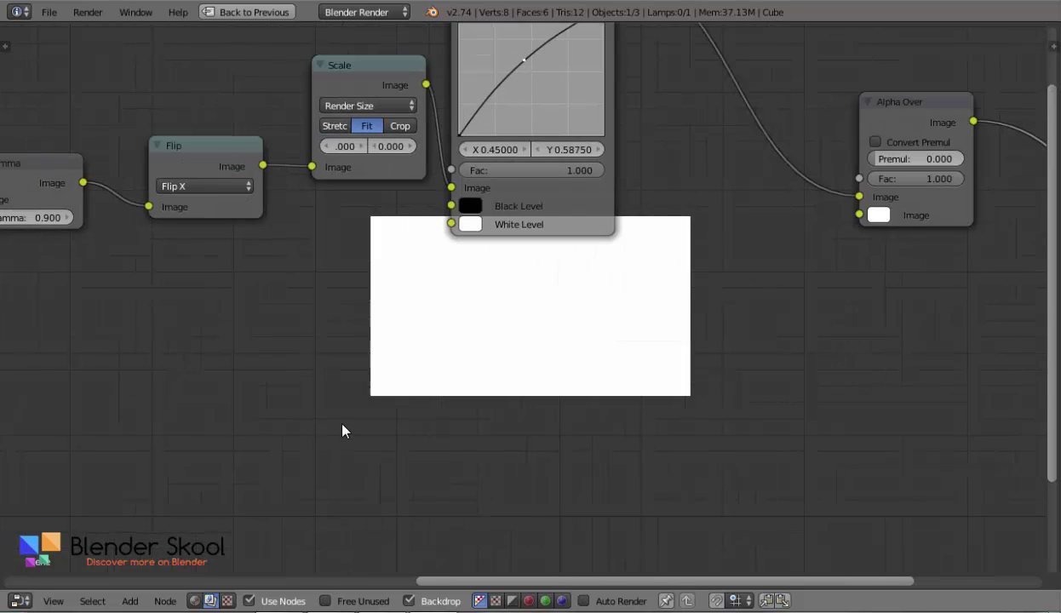
{"action": "mouse_move", "coordinate": [336, 417]}
{"action": "middle_mouse_down"}
{"action": "mouse_move", "coordinate": [750, 304]}
{"action": "mouse_move", "coordinate": [555, 382]}
{"action": "mouse_move", "coordinate": [576, 378]}
{"action": "middle_mouse_up"}
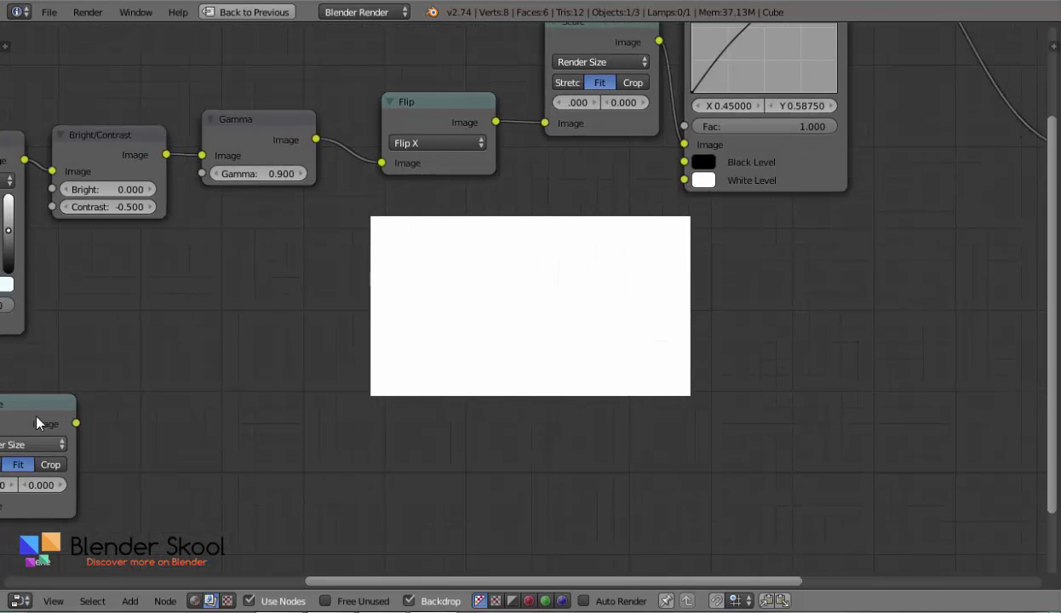
{"action": "left_click_drag", "start_coordinate": [35, 406], "coordinate": [572, 389]}
{"action": "left_click", "coordinate": [621, 371]}
{"action": "middle_click_drag", "start_coordinate": [810, 379], "coordinate": [222, 464]}
{"action": "left_click_drag", "start_coordinate": [177, 457], "coordinate": [611, 249]}
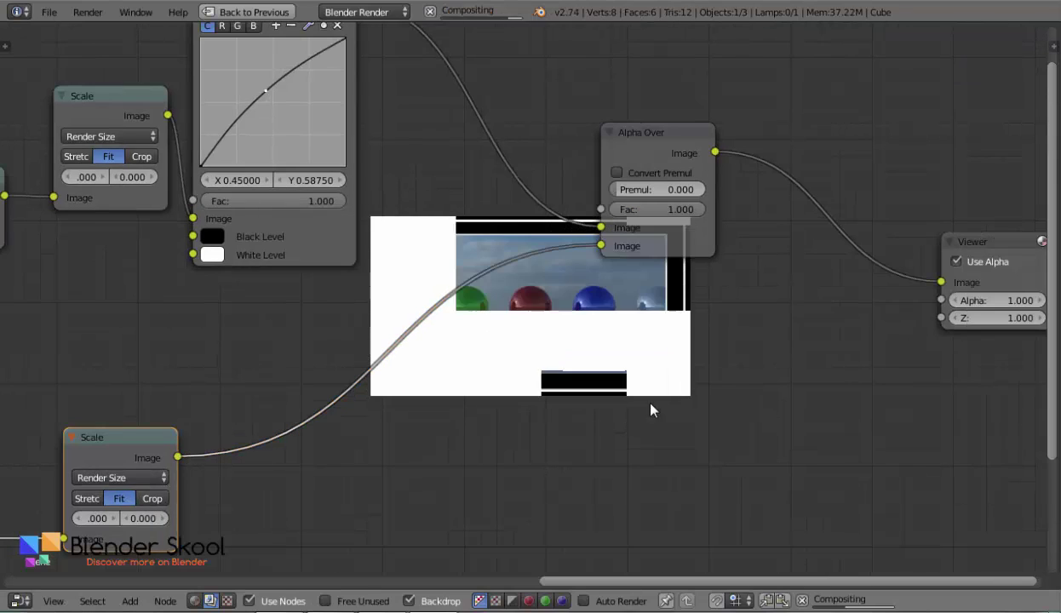
Step: Examine the framed picture in the backdrop at a larger size
{"action": "middle_click_drag", "start_coordinate": [769, 327], "coordinate": [629, 519]}
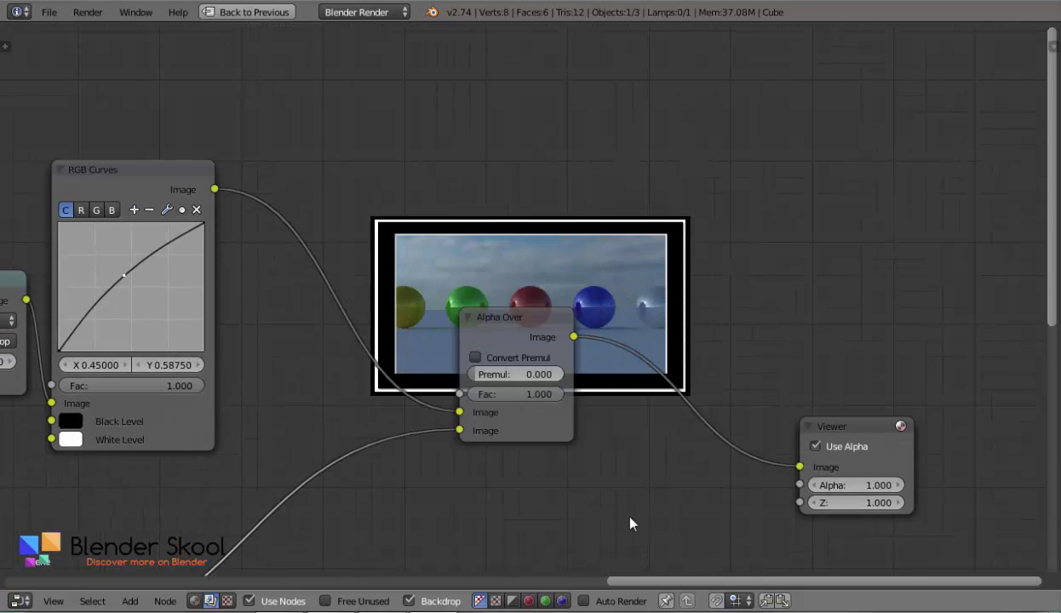
{"action": "middle_click_drag", "start_coordinate": [576, 386], "coordinate": [601, 454]}
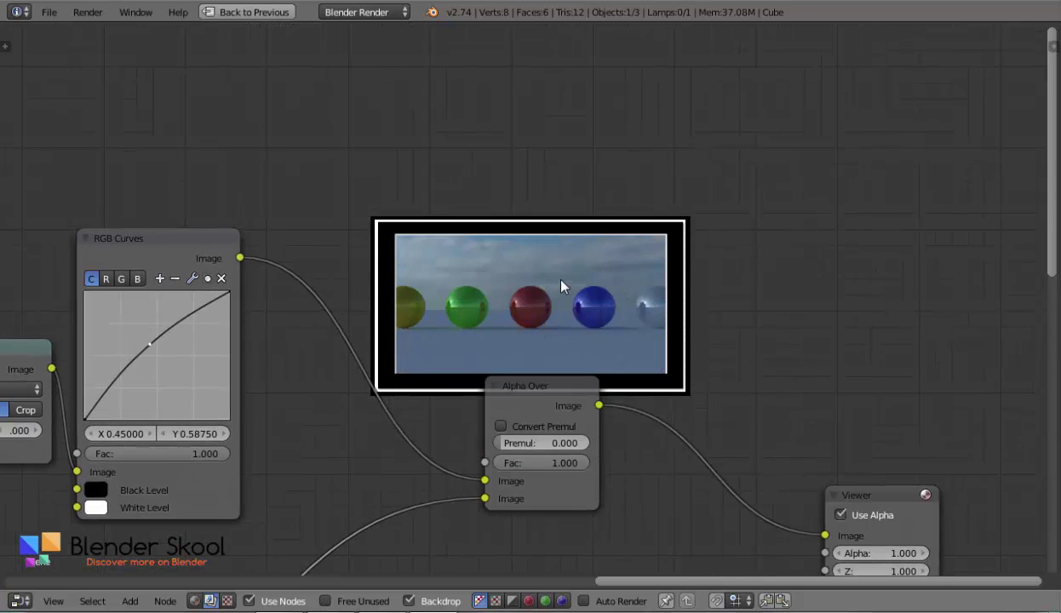
{"action": "key", "text": "v"}
{"action": "key", "text": "v"}
{"action": "key", "text": "alt+v"}
{"action": "key", "text": "alt+v"}
{"action": "key", "text": "alt+v"}
{"action": "key", "text": "alt+v"}
{"action": "key", "text": "alt+v"}
{"action": "key", "text": "alt+v"}
{"action": "key", "text": "alt+v"}
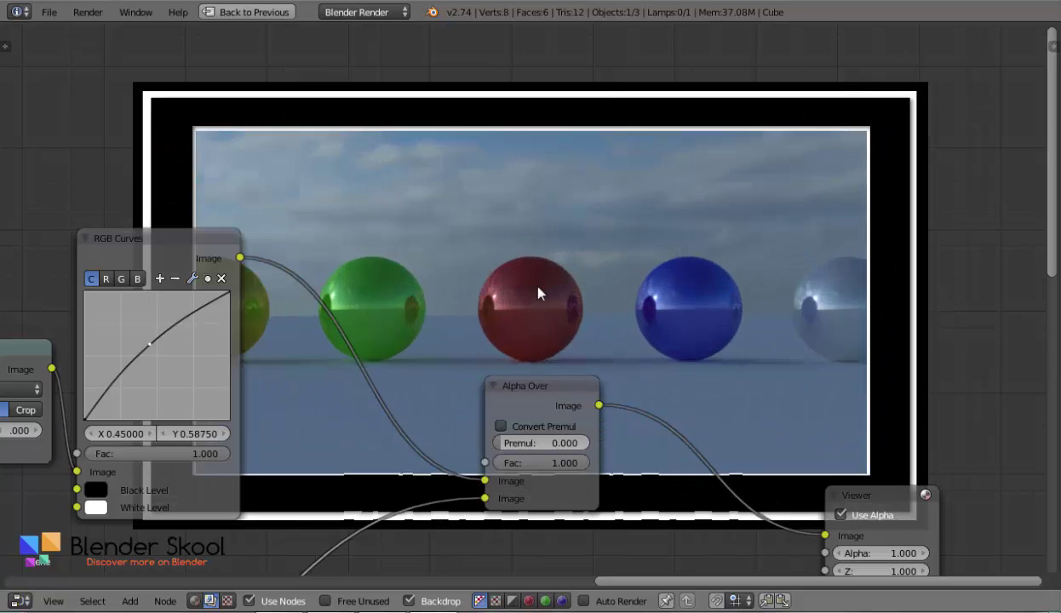
Step: Try a contrast of 0 in the Bright/Contrast node
{"action": "middle_click_drag", "start_coordinate": [580, 385], "coordinate": [965, 453]}
{"action": "middle_click_drag", "start_coordinate": [410, 508], "coordinate": [610, 435]}
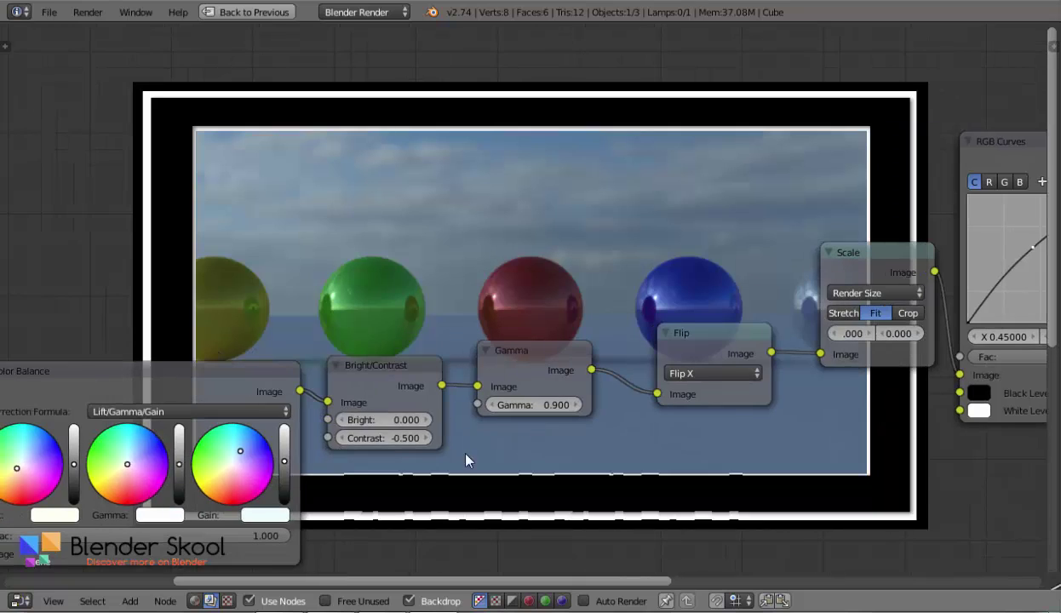
{"action": "left_click", "coordinate": [379, 439]}
{"action": "type", "text": "0"}
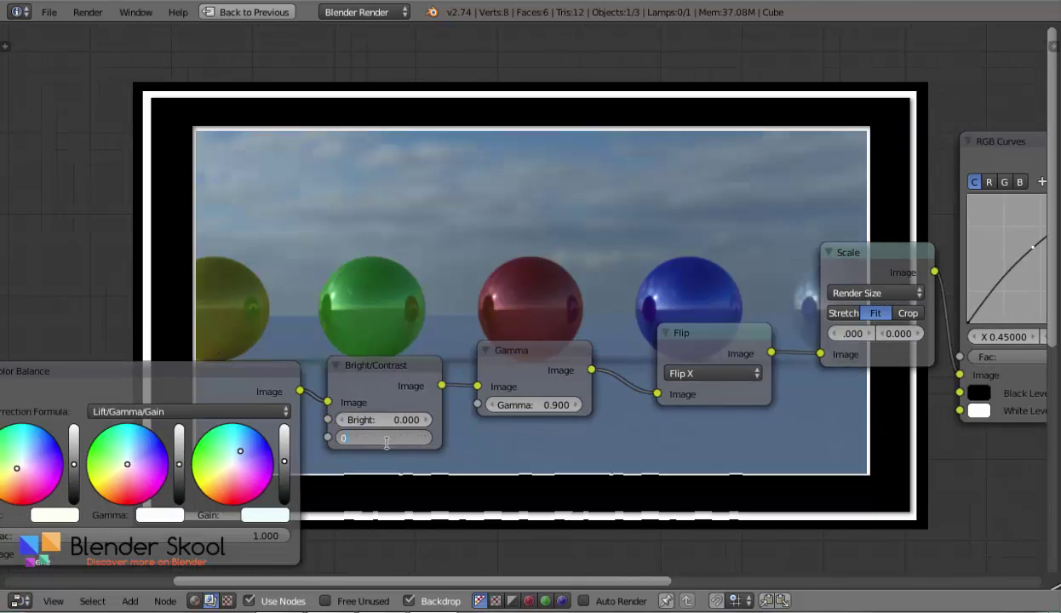
{"action": "key", "text": "Return"}
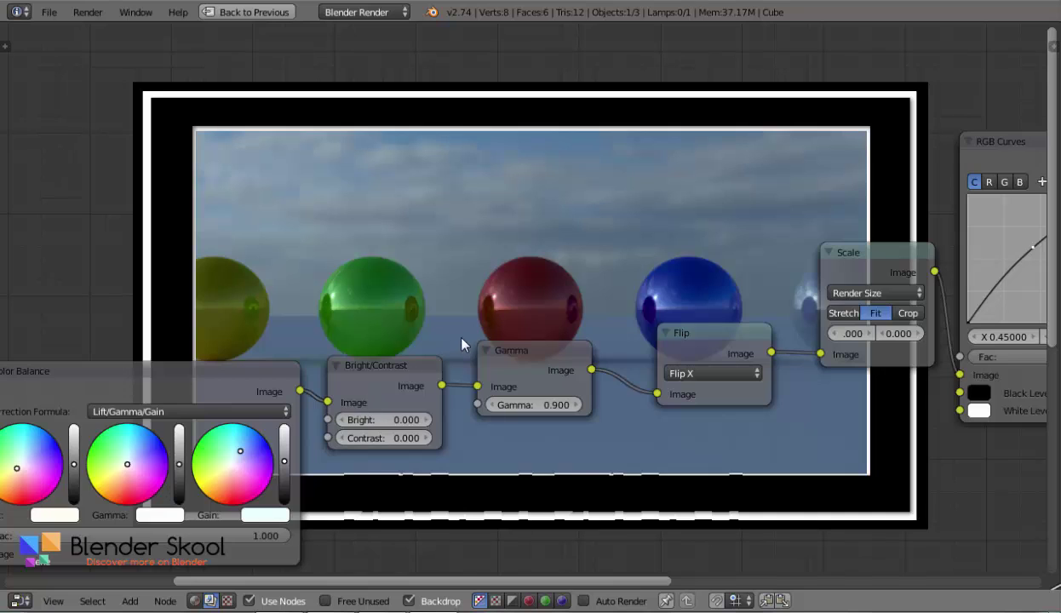
Step: Set the Bright/Contrast node's contrast to -0.2
{"action": "middle_click_drag", "start_coordinate": [449, 328], "coordinate": [424, 378]}
{"action": "left_click", "coordinate": [350, 485]}
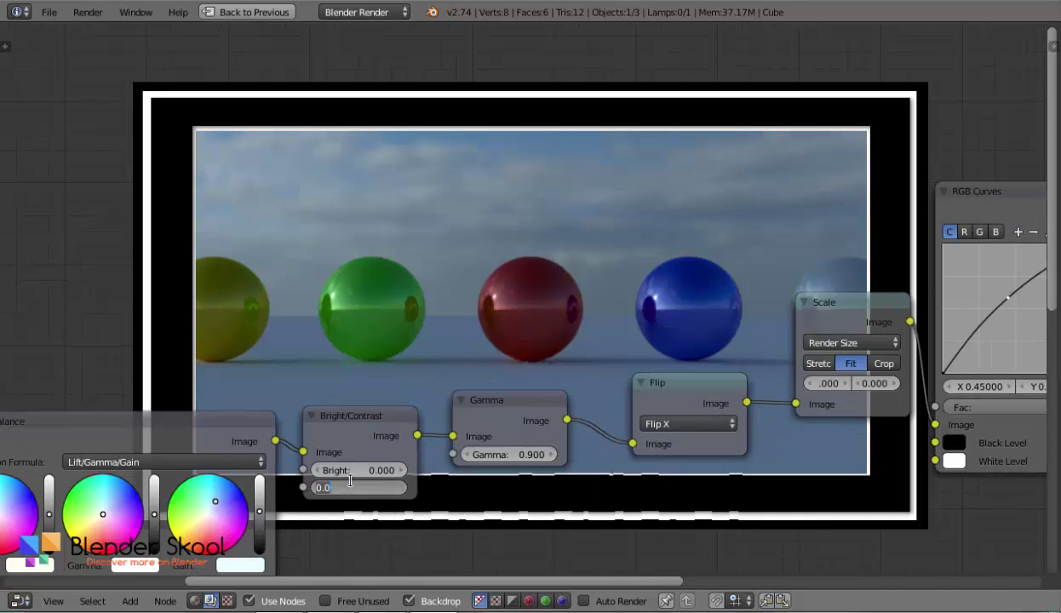
{"action": "type", "text": "-0.2"}
{"action": "key", "text": "Return"}
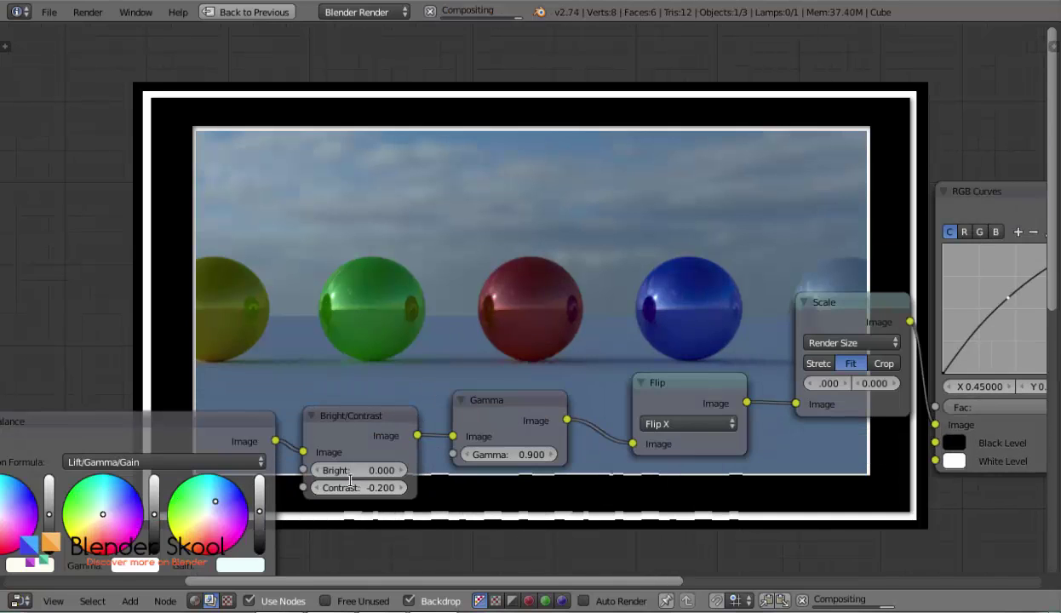
Step: Raise the Flip node clear of its neighbours and mute it
{"action": "middle_click_drag", "start_coordinate": [700, 237], "coordinate": [579, 331]}
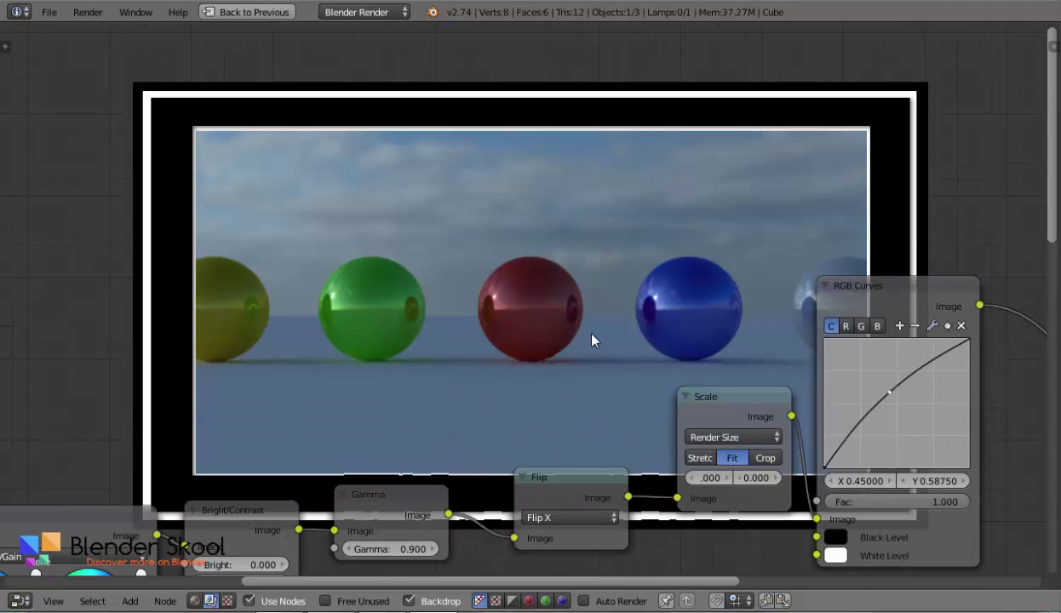
{"action": "middle_click_drag", "start_coordinate": [476, 339], "coordinate": [440, 285]}
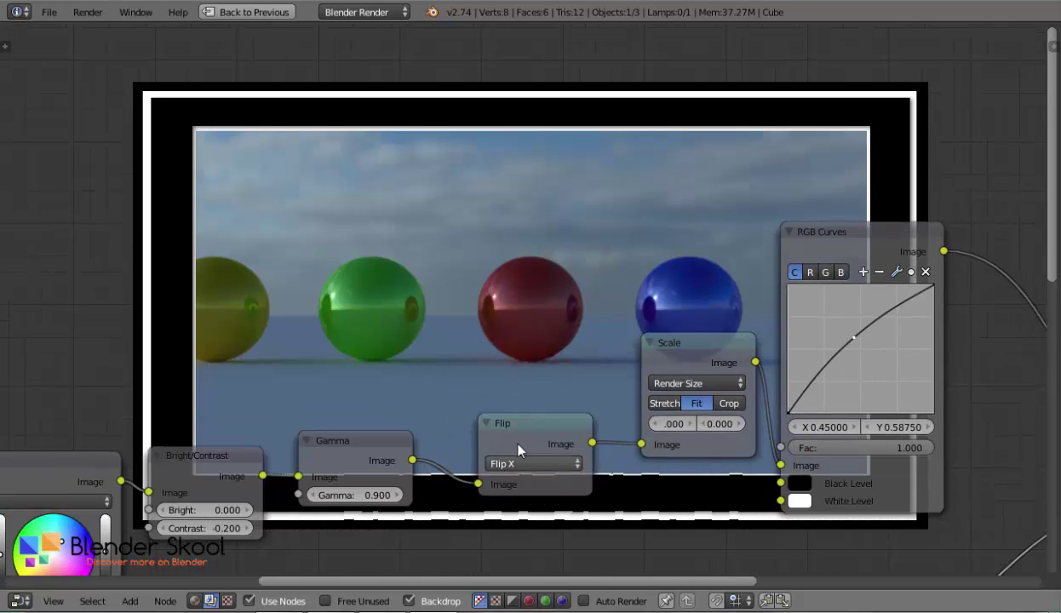
{"action": "left_click_drag", "start_coordinate": [513, 422], "coordinate": [512, 361]}
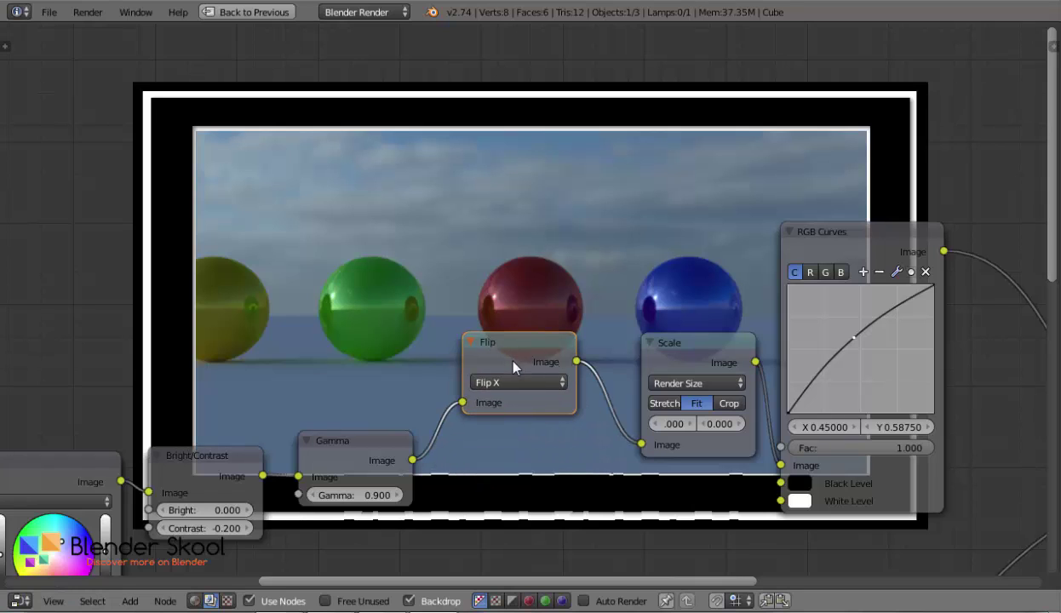
{"action": "key", "text": "m"}
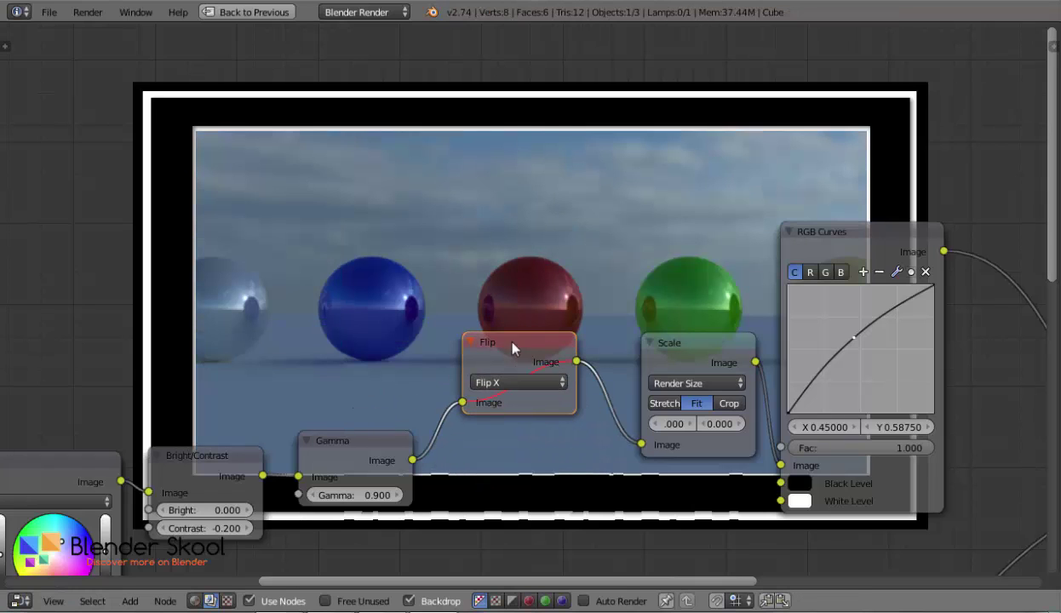
{"action": "left_click_drag", "start_coordinate": [479, 355], "coordinate": [499, 349]}
Step: Inspect the unflipped framed picture at several backdrop sizes, clear of the nodes
{"action": "middle_click_drag", "start_coordinate": [514, 277], "coordinate": [310, 573]}
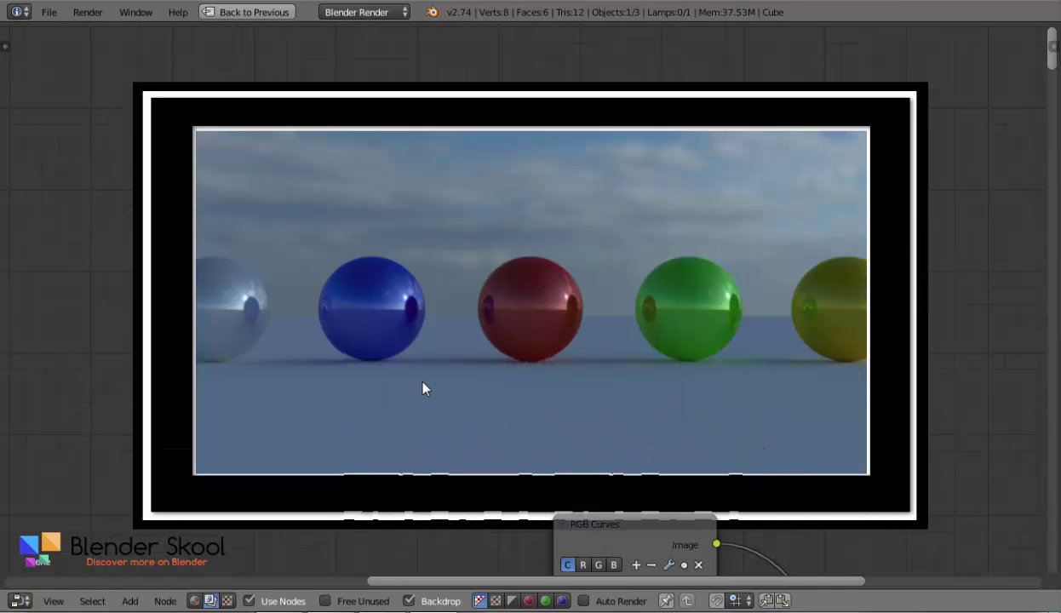
{"action": "key", "text": "v"}
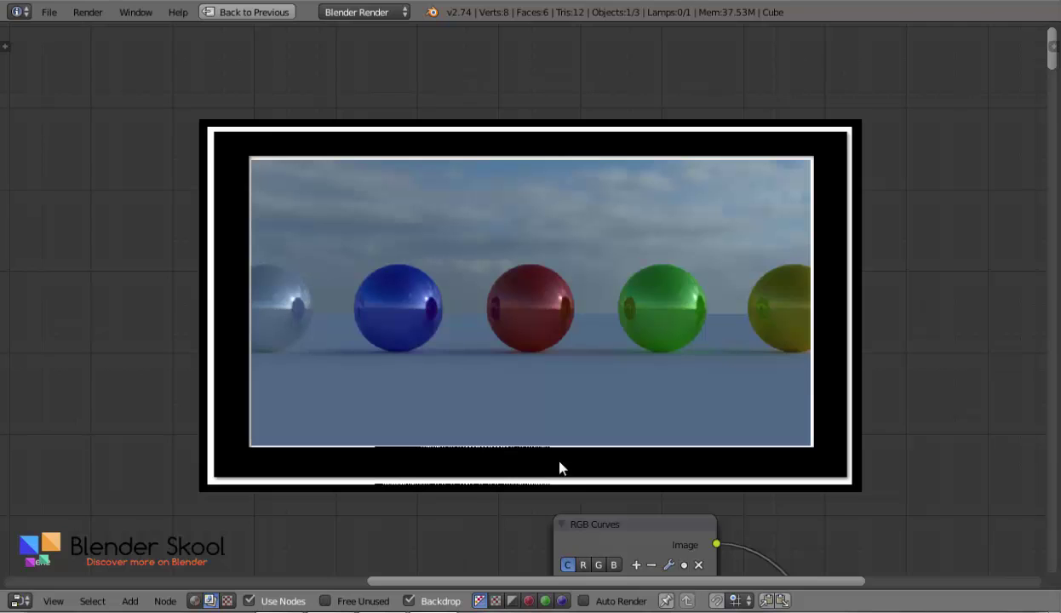
{"action": "key", "text": "alt+v"}
{"action": "key", "text": "alt+v"}
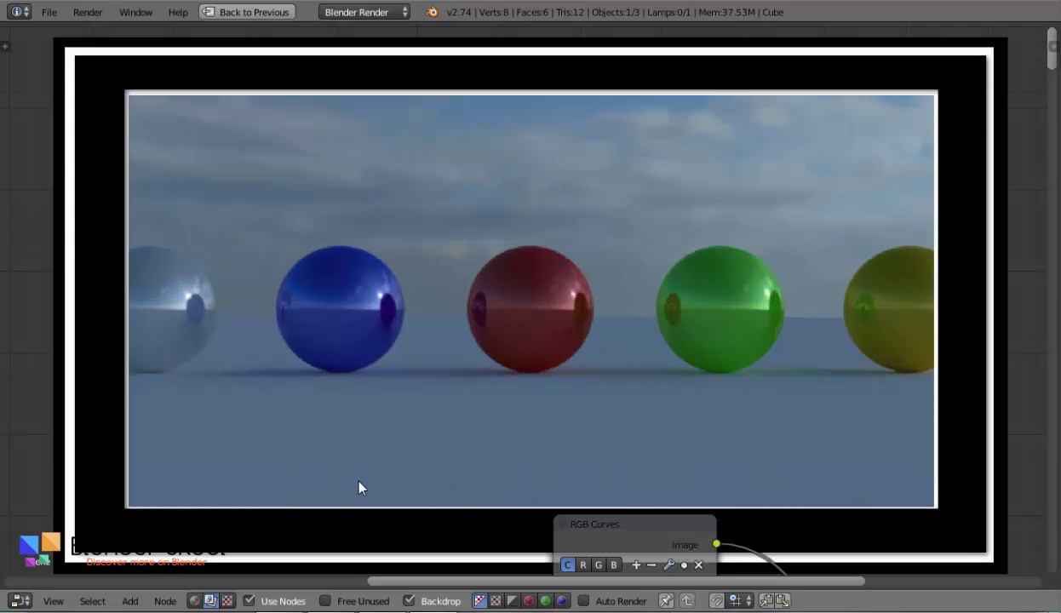
{"action": "key", "text": "v"}
{"action": "key", "text": "v"}
{"action": "key", "text": "v"}
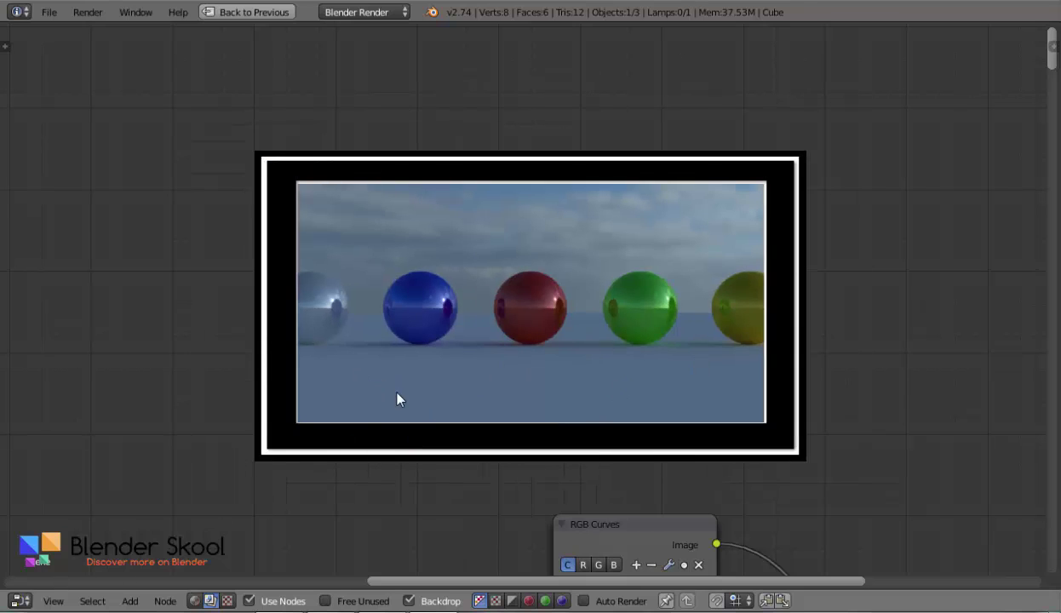
Step: Switch the Node Editor to the UV/Image Editor and display the Viewer Node image
{"action": "left_click", "coordinate": [20, 601]}
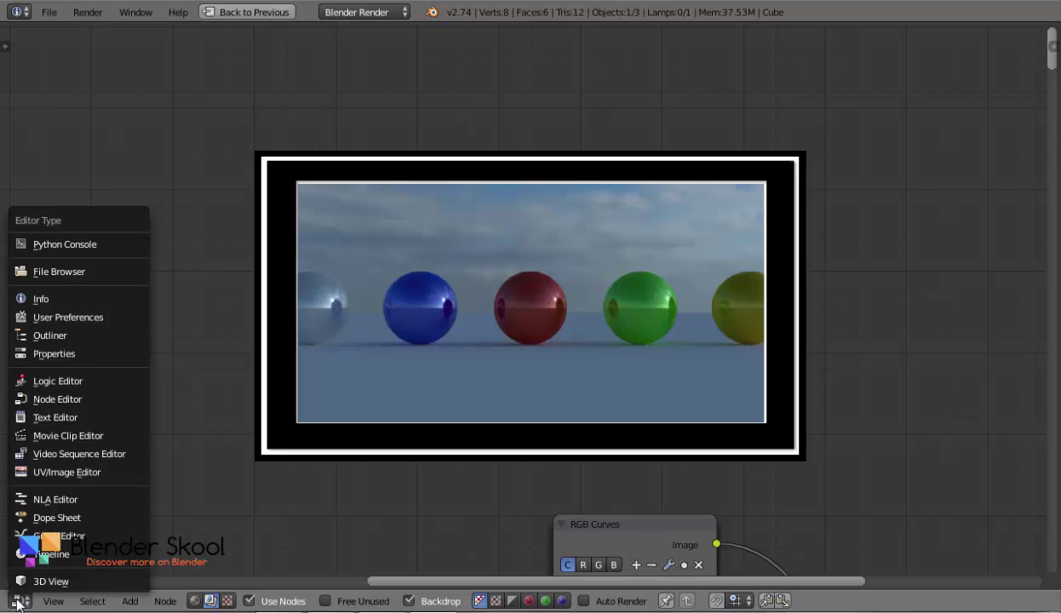
{"action": "left_click", "coordinate": [66, 473]}
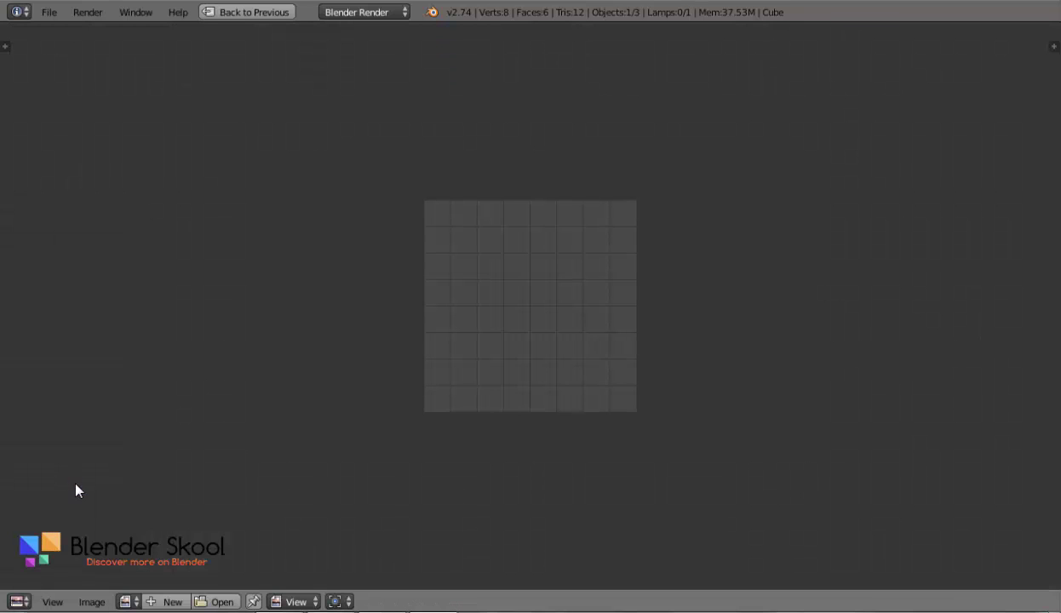
{"action": "left_click", "coordinate": [128, 602]}
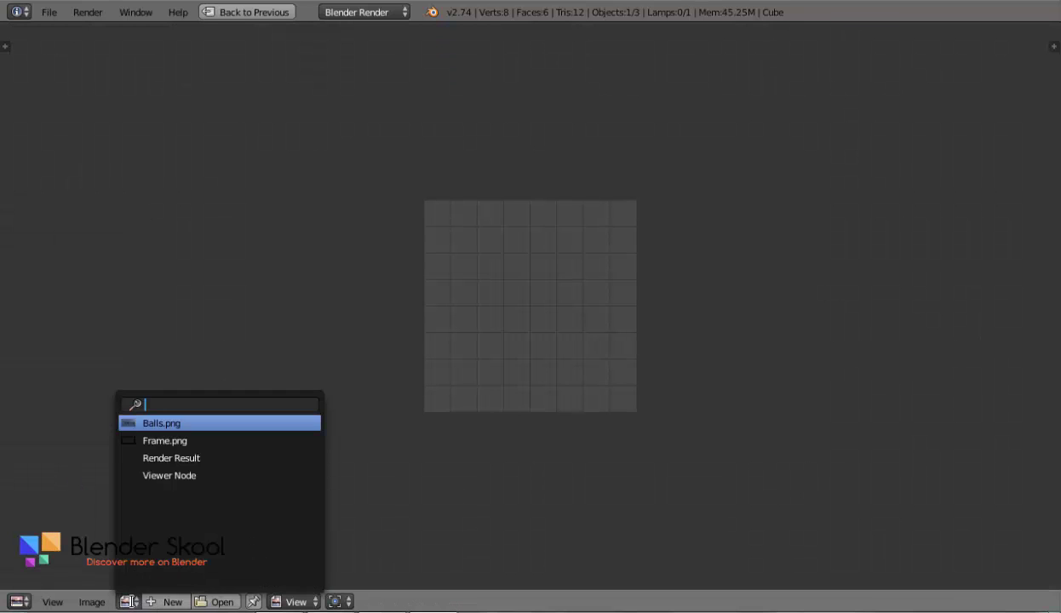
{"action": "left_click", "coordinate": [159, 474]}
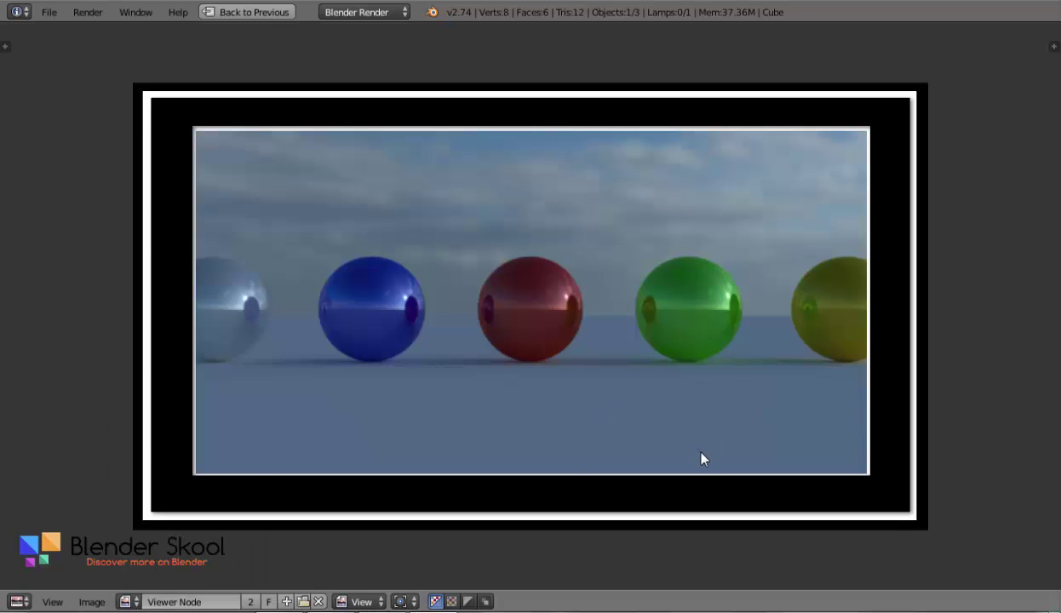
Step: Save the Viewer Node image as a PNG named tutorial in the recent Files folder
{"action": "key", "text": "F3"}
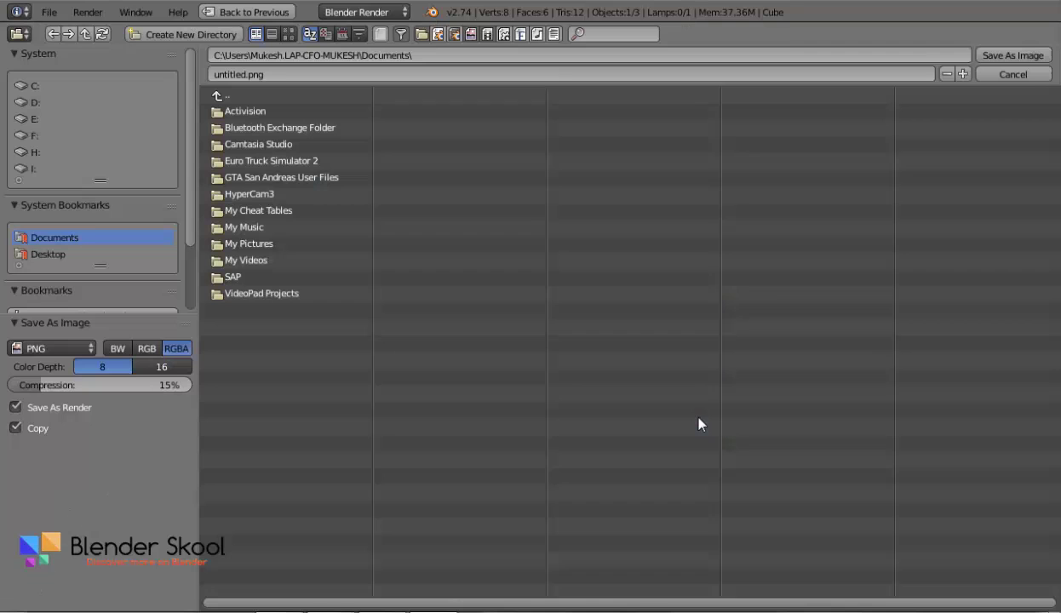
{"action": "scroll", "coordinate": [116, 230], "scroll_direction": "down", "scroll_amount": 5}
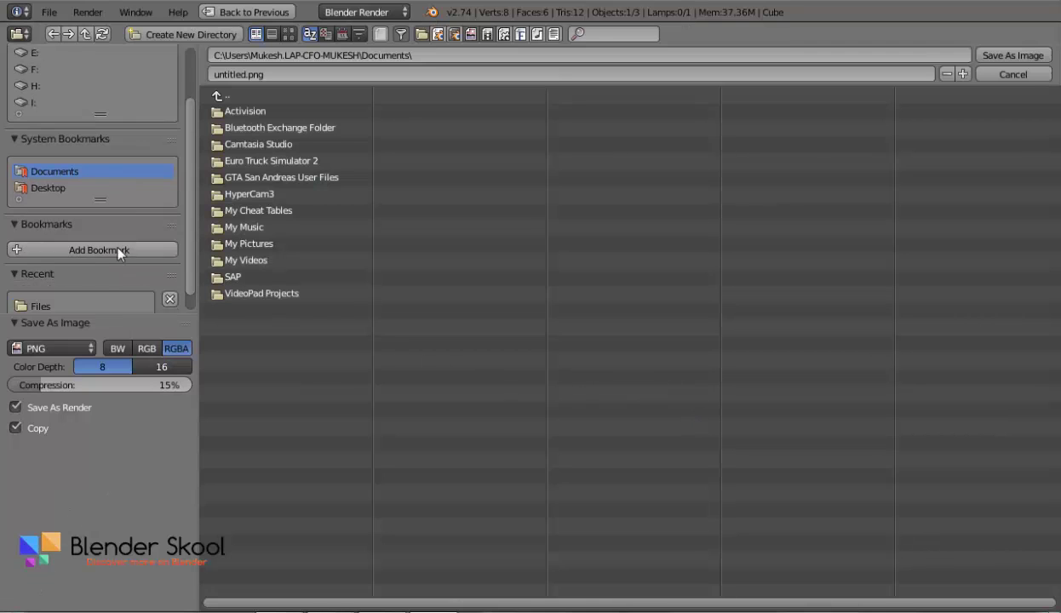
{"action": "left_click", "coordinate": [83, 288]}
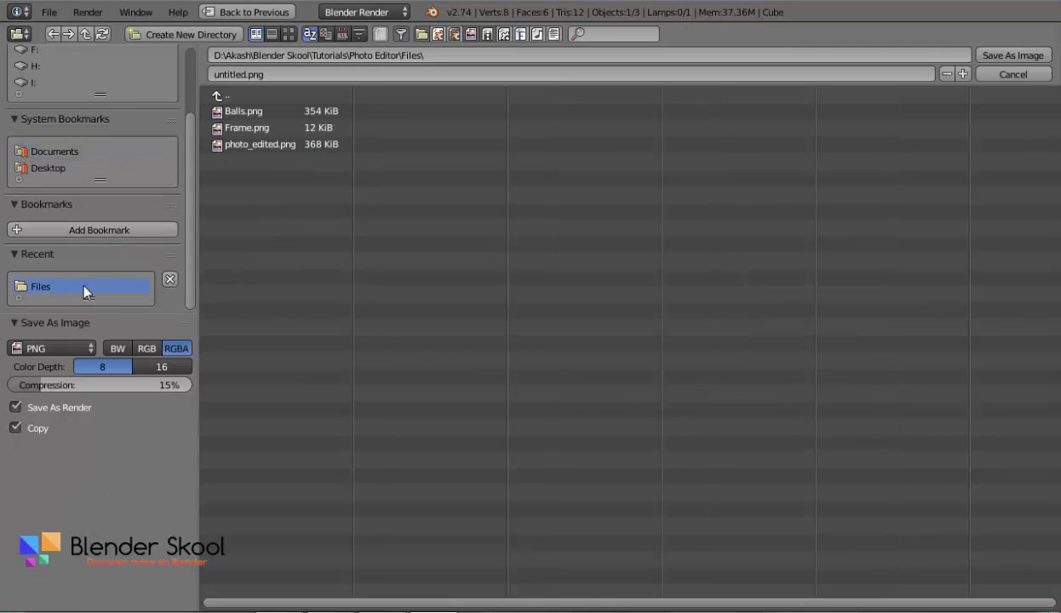
{"action": "left_click", "coordinate": [221, 75]}
{"action": "type", "text": "tutorial"}
{"action": "key", "text": "Return"}
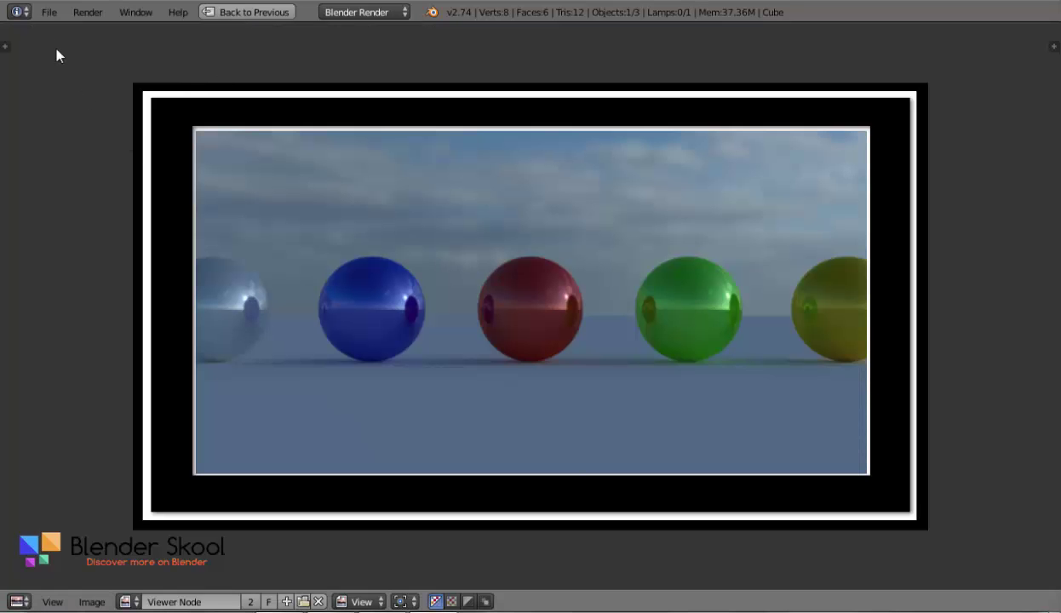
Step: Save the Blender project in the recent Files folder under the name tutorial
{"action": "left_click", "coordinate": [49, 13]}
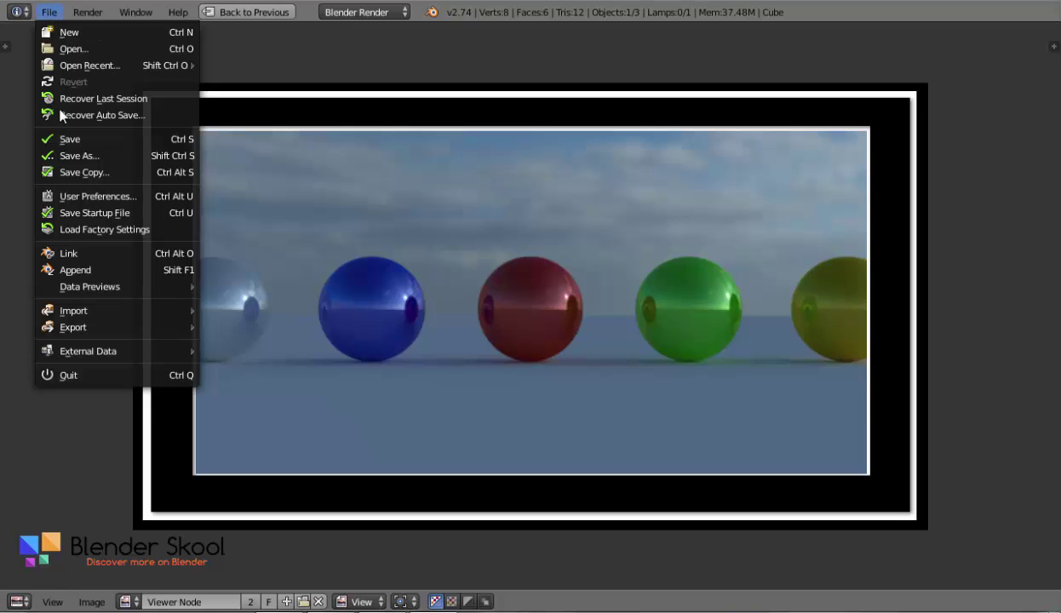
{"action": "left_click", "coordinate": [67, 140]}
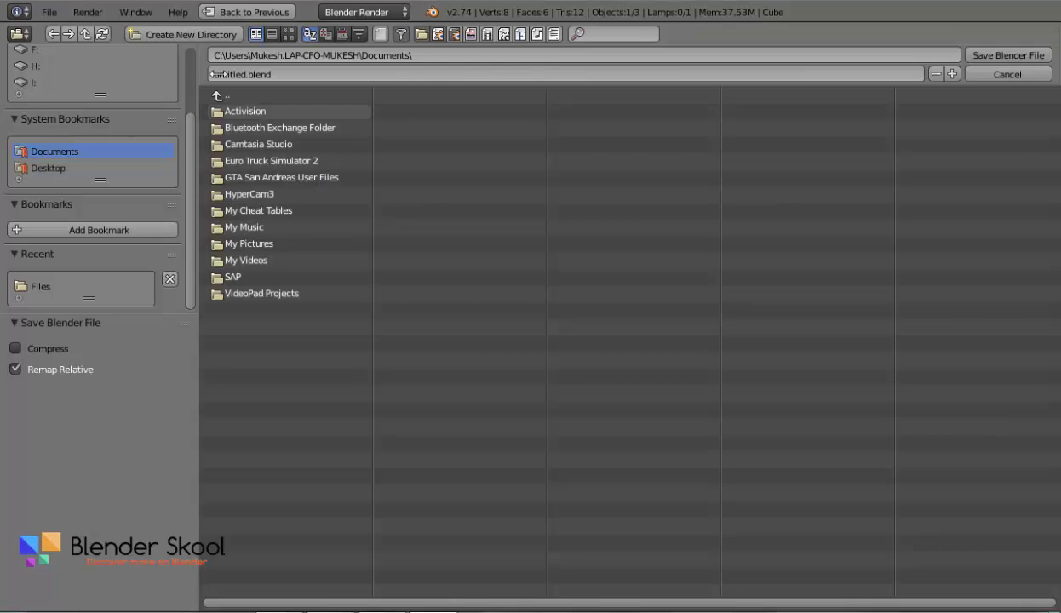
{"action": "left_click", "coordinate": [77, 284]}
{"action": "left_click", "coordinate": [224, 74]}
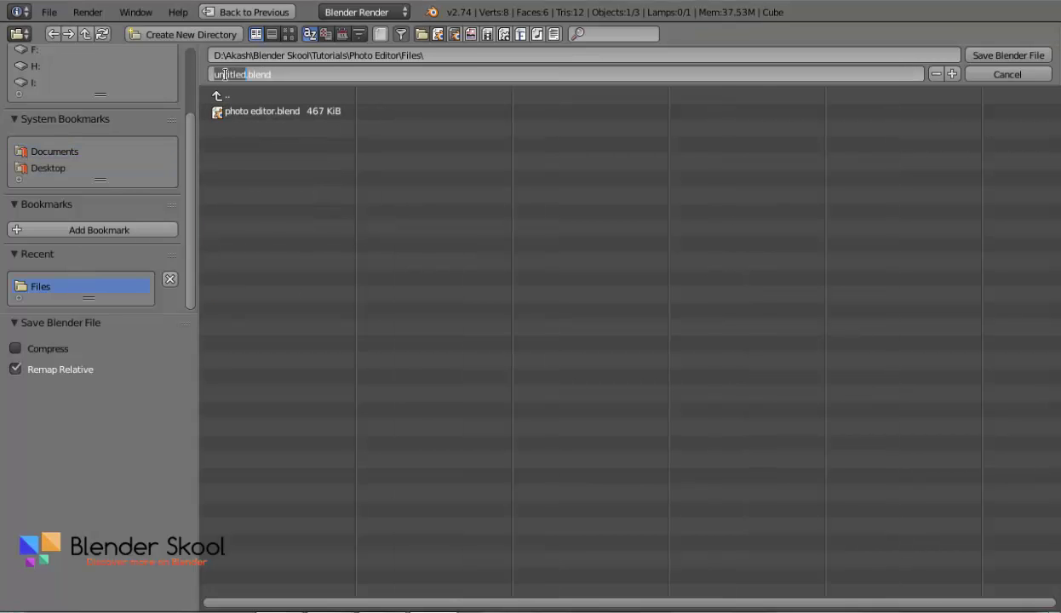
{"action": "type", "text": "tutori"}
{"action": "type", "text": "al"}
{"action": "key", "text": "Return"}
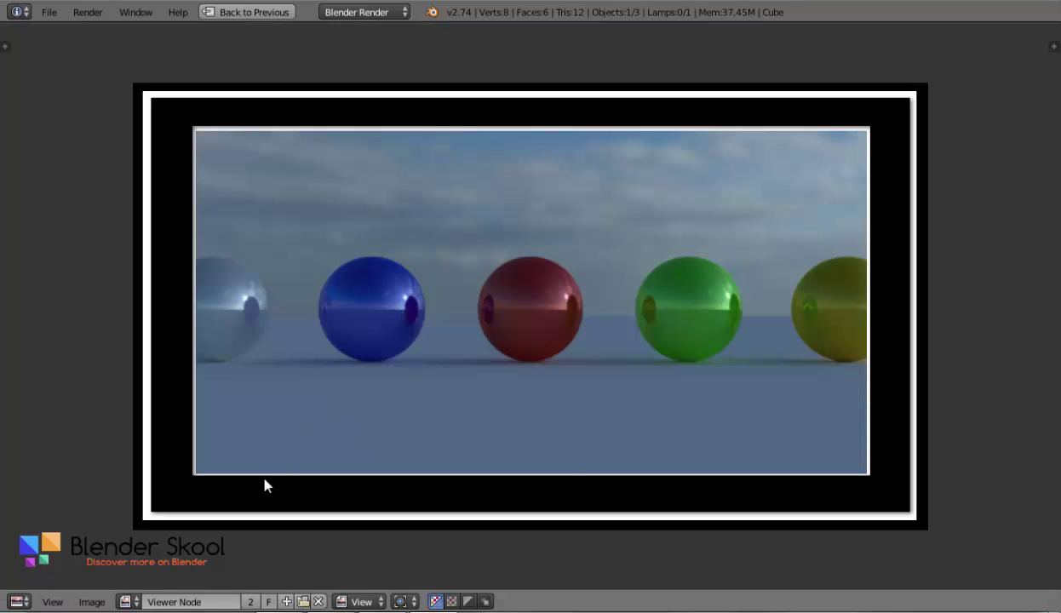
Step: Switch the UV/Image Editor back to the Node Editor with the compositing nodes
{"action": "left_click", "coordinate": [18, 601]}
{"action": "left_click", "coordinate": [77, 467]}
{"action": "left_click", "coordinate": [17, 602]}
{"action": "left_click", "coordinate": [67, 400]}
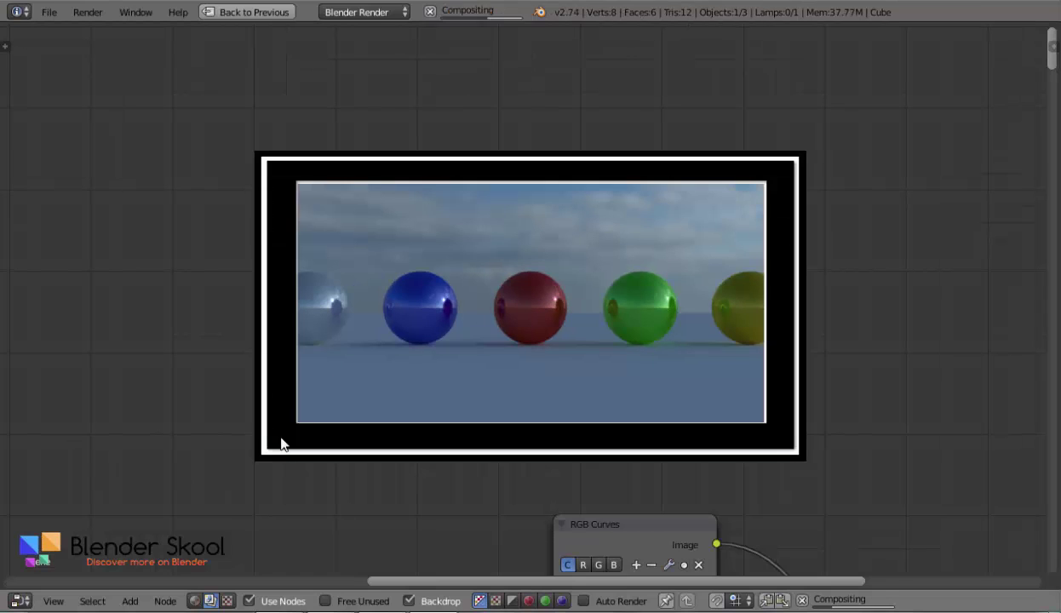
Step: Preview the unedited Balls image on the backdrop by linking its Image node to the Viewer
{"action": "middle_click_drag", "start_coordinate": [435, 348], "coordinate": [616, 144]}
{"action": "middle_click_drag", "start_coordinate": [432, 389], "coordinate": [810, 323]}
{"action": "middle_click_drag", "start_coordinate": [75, 497], "coordinate": [525, 355]}
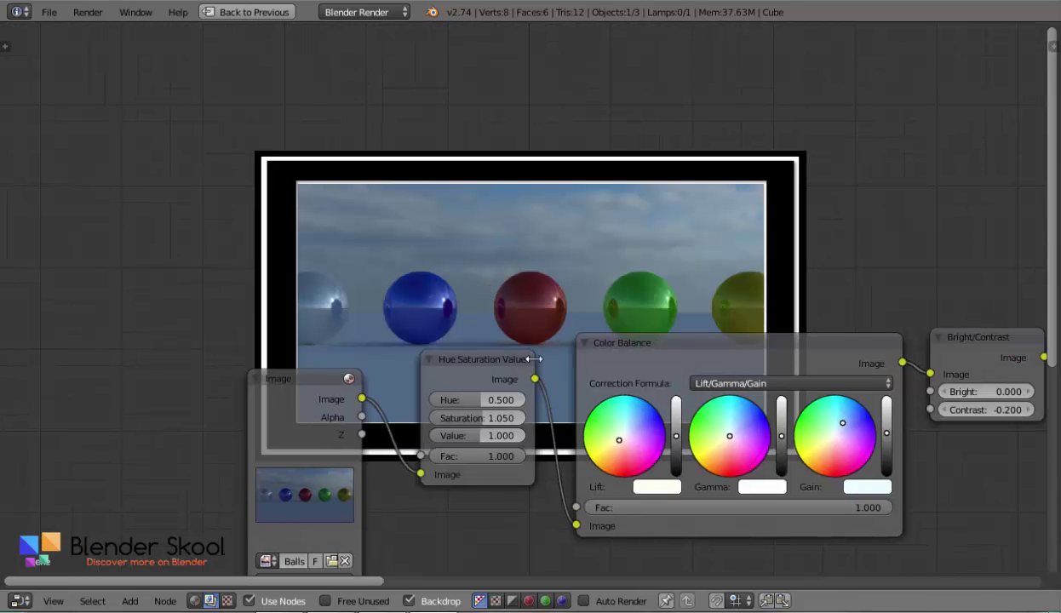
{"action": "left_click", "coordinate": [268, 411], "text": "ctrl+shift"}
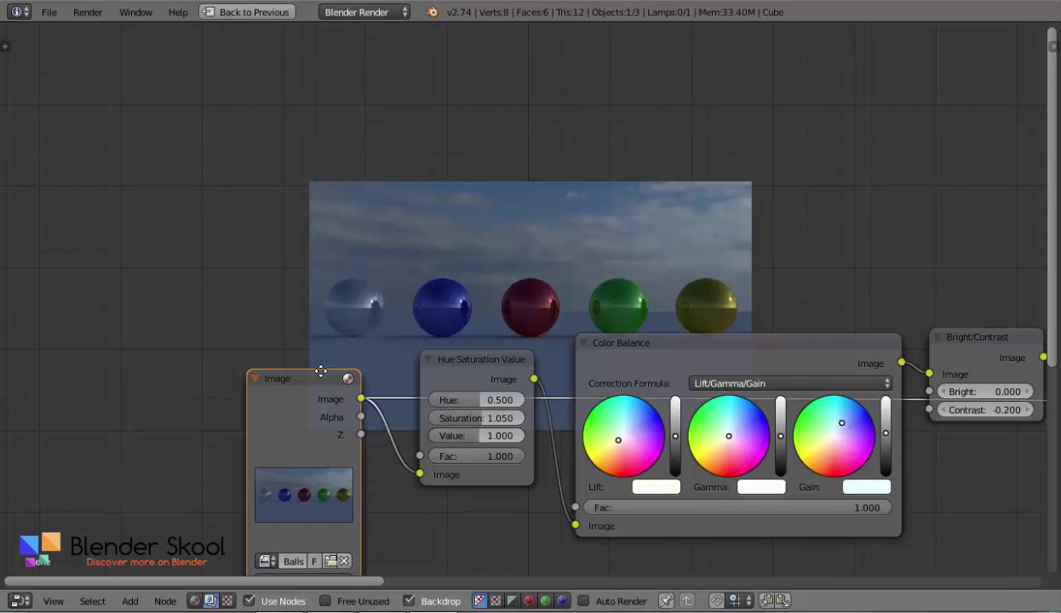
{"action": "middle_click_drag", "start_coordinate": [564, 308], "coordinate": [361, 332]}
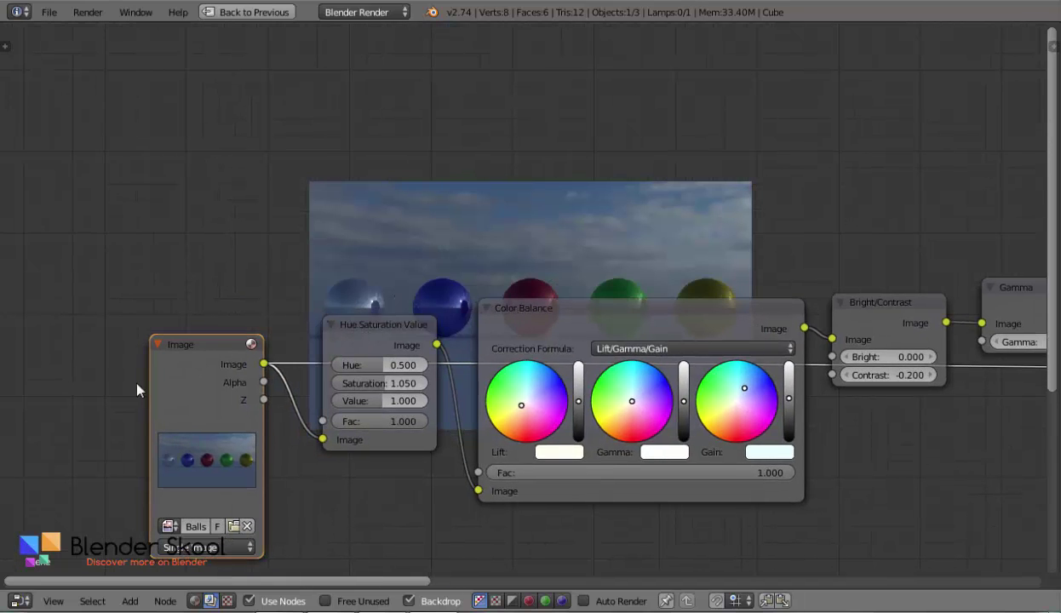
{"action": "middle_click_drag", "start_coordinate": [329, 364], "coordinate": [323, 362]}
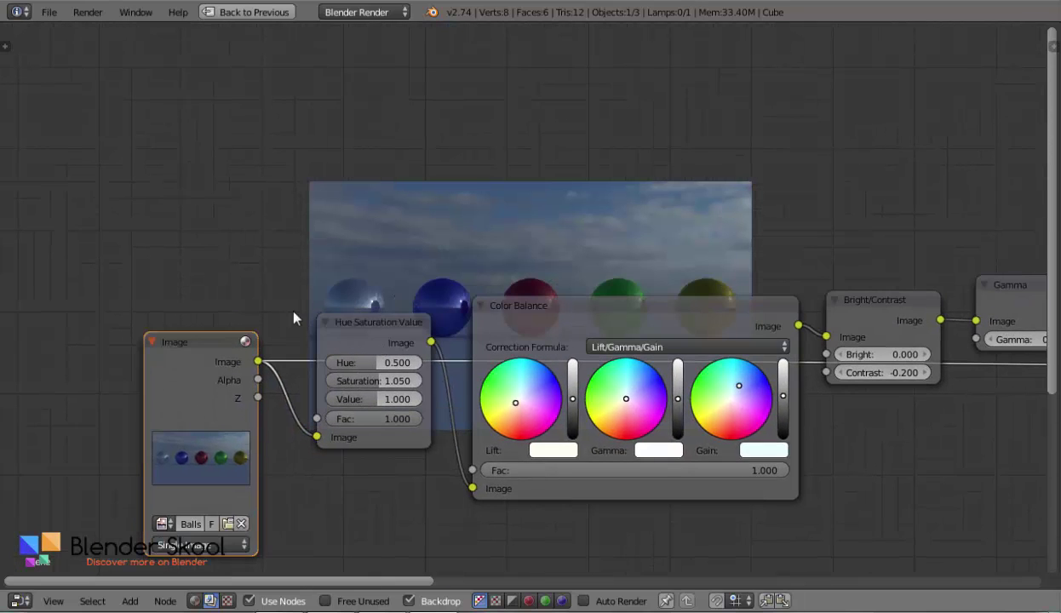
{"action": "middle_click_drag", "start_coordinate": [294, 318], "coordinate": [247, 407]}
{"action": "middle_click_drag", "start_coordinate": [762, 316], "coordinate": [728, 313]}
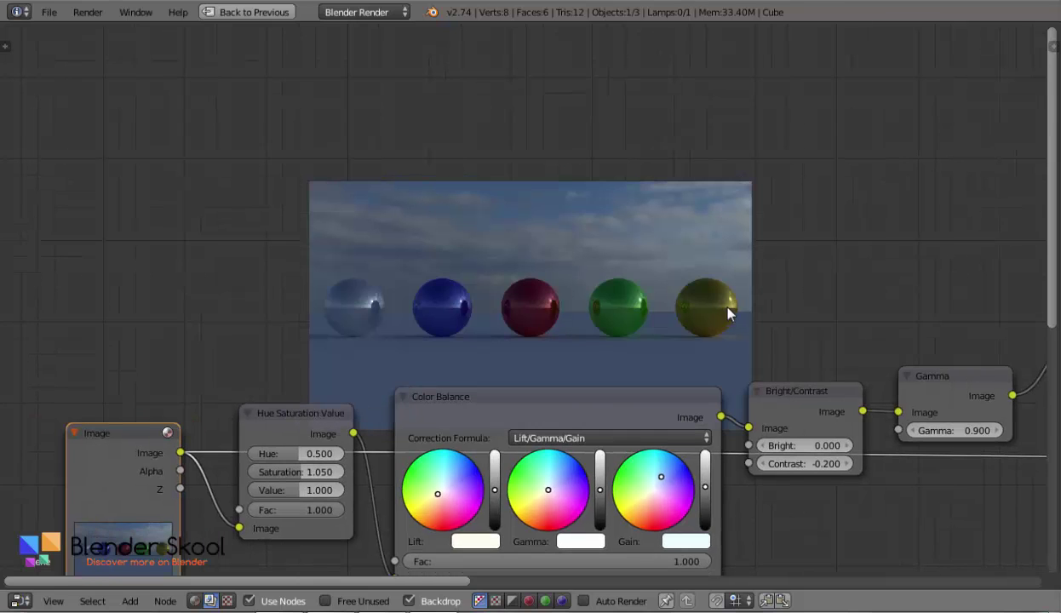
Step: Preview the outputs of the Hue Saturation Value, Color Balance, Bright/Contrast and Gamma nodes in turn through the Viewer
{"action": "left_click", "coordinate": [286, 430]}
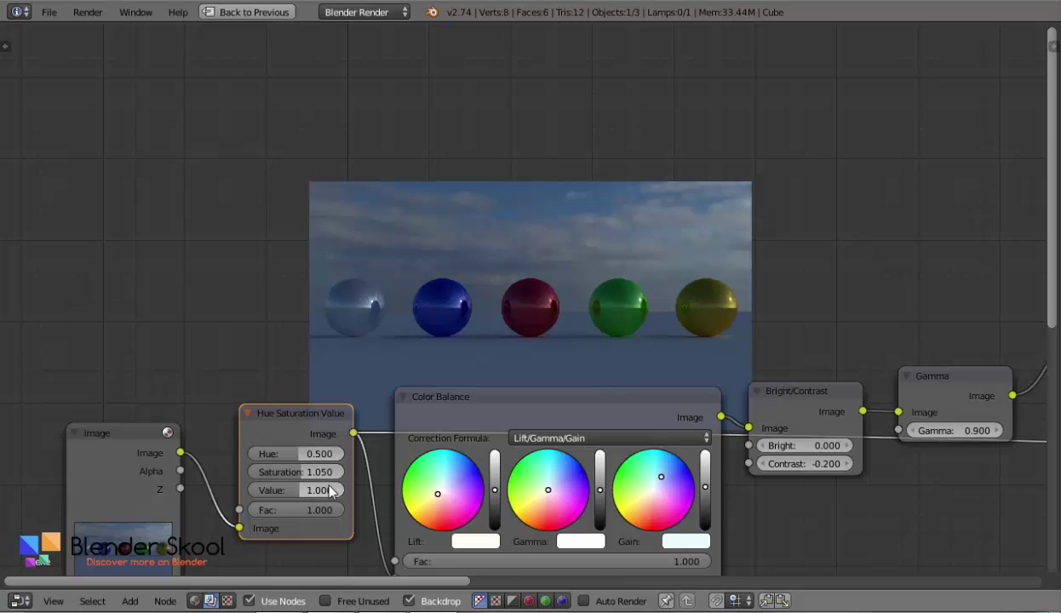
{"action": "middle_click_drag", "start_coordinate": [411, 424], "coordinate": [346, 399]}
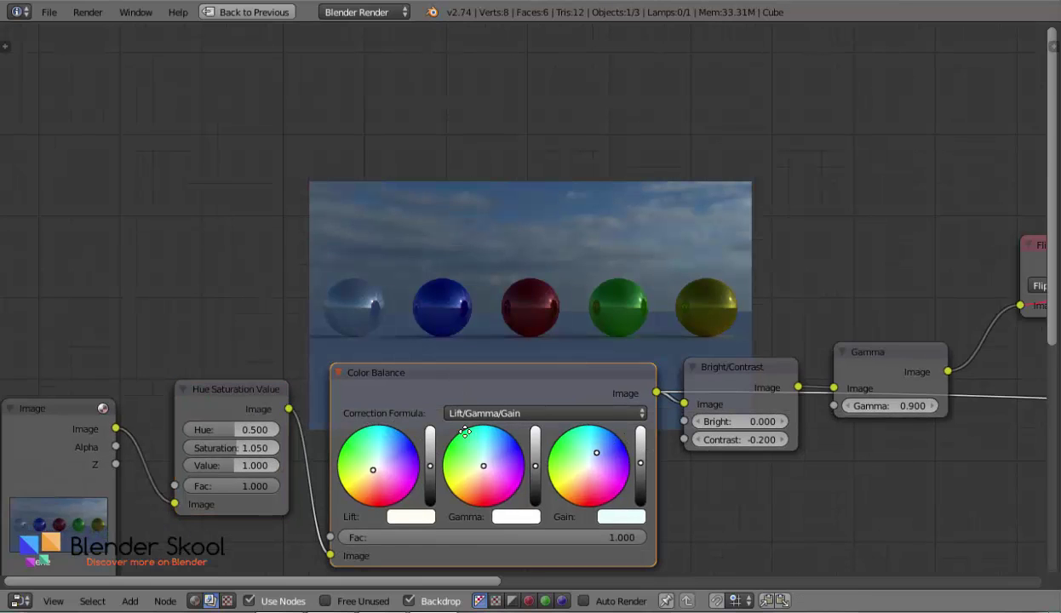
{"action": "middle_click_drag", "start_coordinate": [452, 419], "coordinate": [270, 420]}
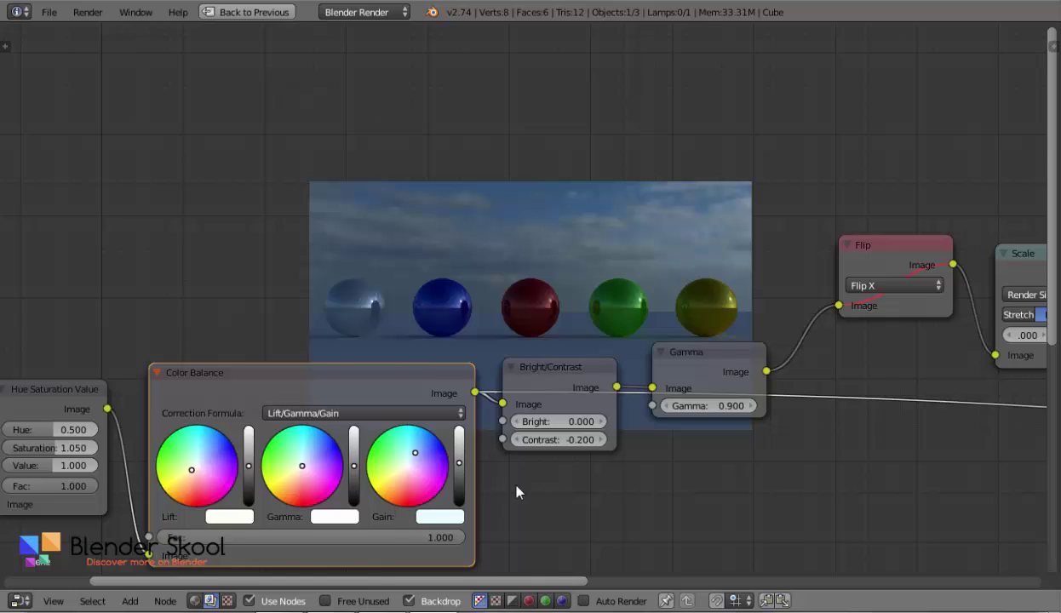
{"action": "left_click", "coordinate": [551, 375]}
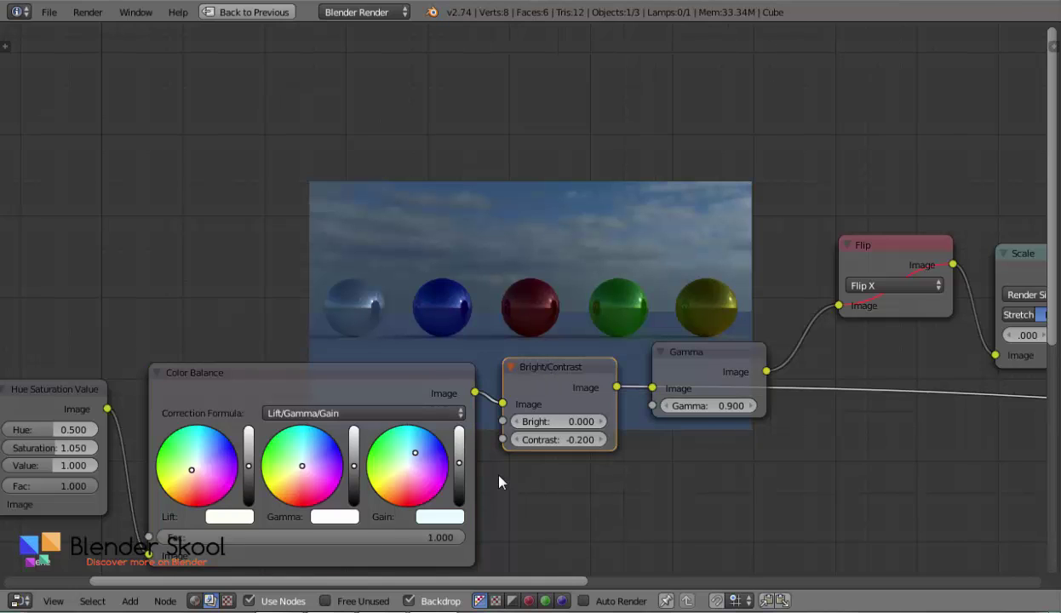
{"action": "middle_click_drag", "start_coordinate": [630, 419], "coordinate": [485, 417]}
{"action": "left_click", "coordinate": [559, 348], "text": "ctrl+shift"}
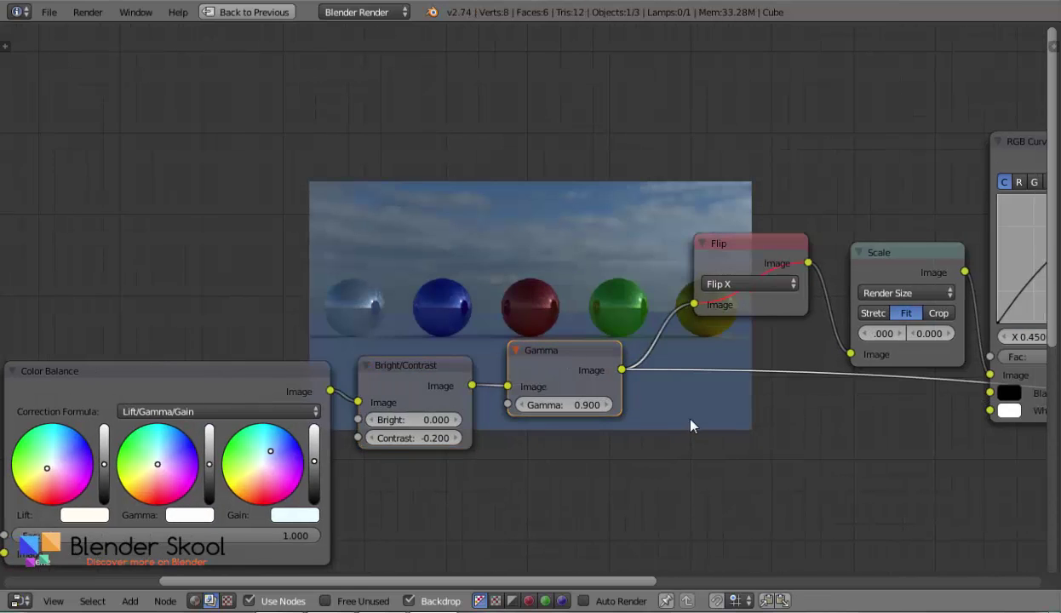
Step: Preview the Flip node's output through the Viewer and unmute the node so its Flip X takes effect
{"action": "middle_click_drag", "start_coordinate": [486, 468], "coordinate": [259, 521]}
{"action": "left_click", "coordinate": [497, 304], "text": "ctrl+shift"}
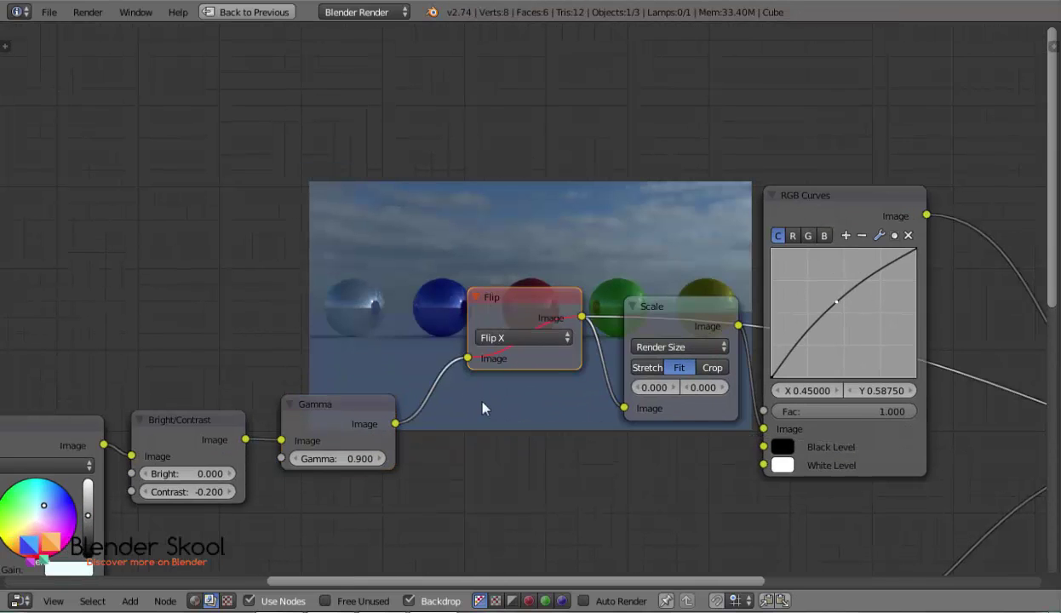
{"action": "middle_click_drag", "start_coordinate": [523, 402], "coordinate": [397, 461]}
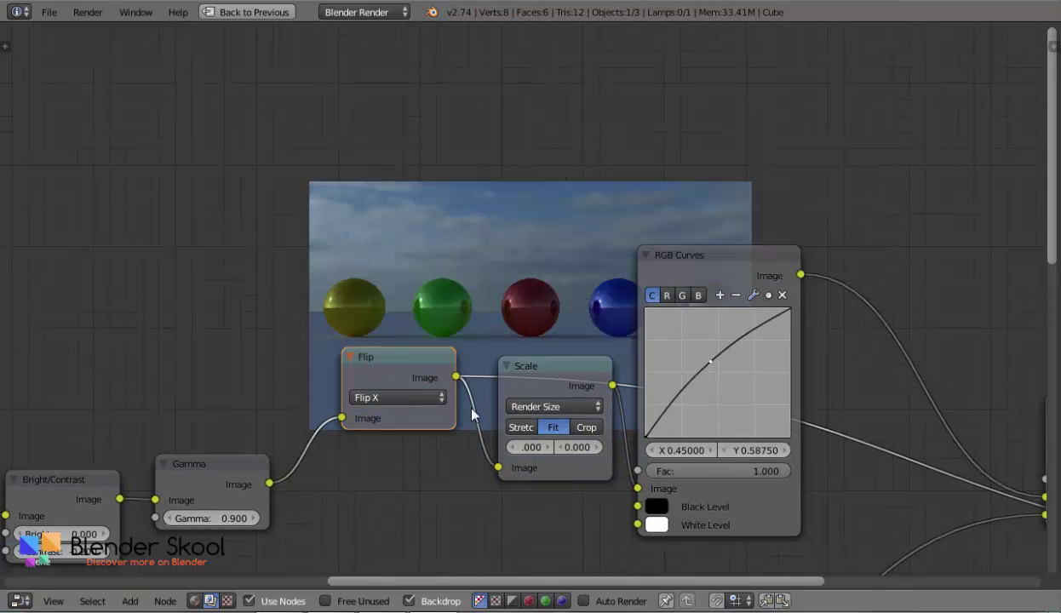
{"action": "key", "text": "m"}
{"action": "key", "text": "m"}
{"action": "middle_click_drag", "start_coordinate": [447, 363], "coordinate": [380, 367]}
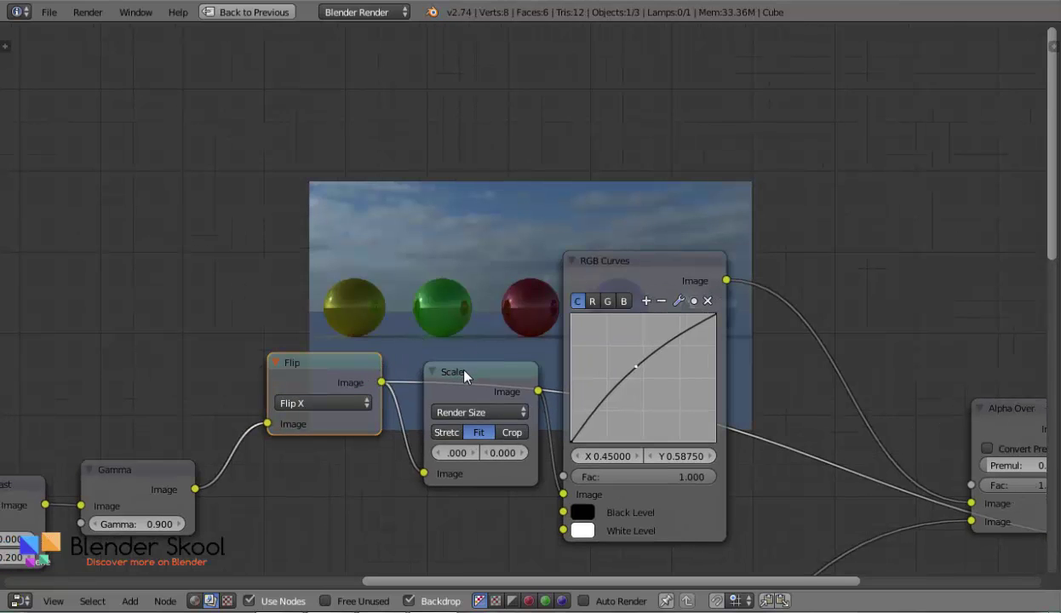
Step: Preview the balls branch after its Scale node and after the RGB Curves node through the Viewer
{"action": "middle_click_drag", "start_coordinate": [458, 334], "coordinate": [439, 243]}
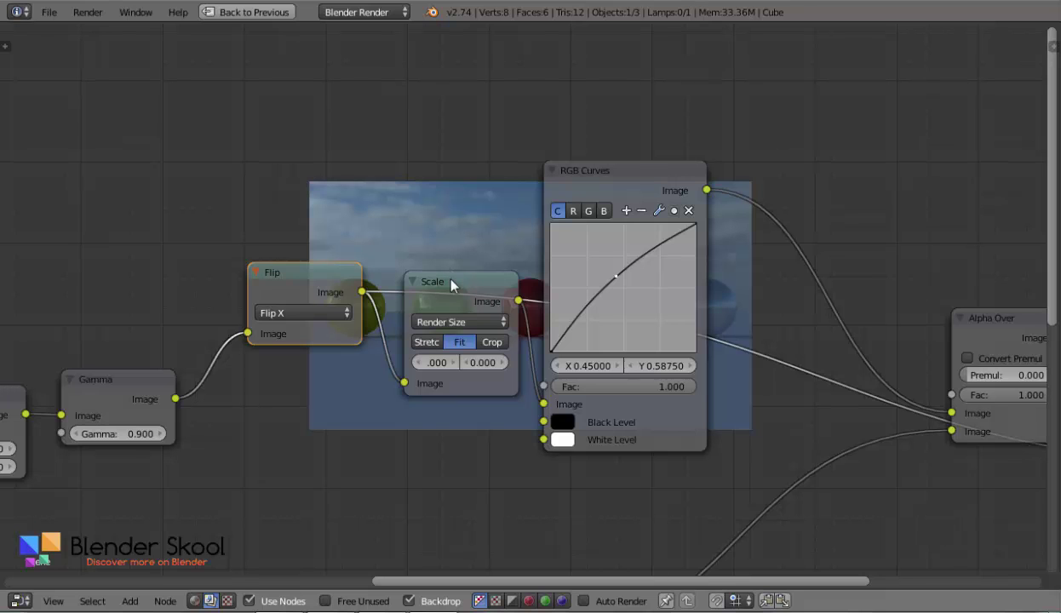
{"action": "left_click", "coordinate": [450, 280], "text": "ctrl+shift"}
{"action": "middle_click_drag", "start_coordinate": [552, 305], "coordinate": [393, 551]}
{"action": "middle_click_drag", "start_coordinate": [603, 345], "coordinate": [573, 215]}
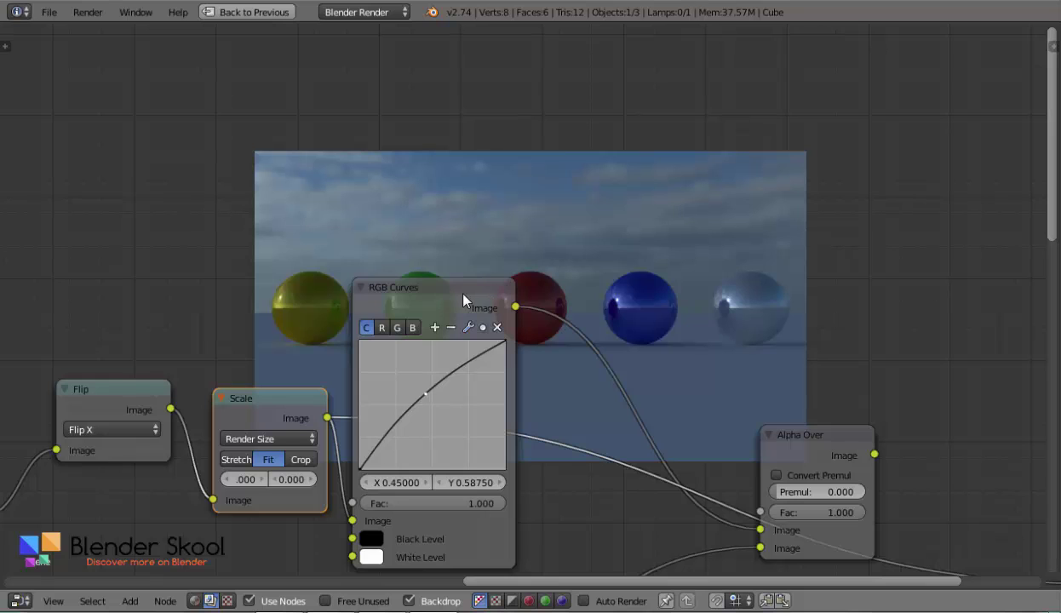
{"action": "middle_click_drag", "start_coordinate": [689, 256], "coordinate": [694, 314]}
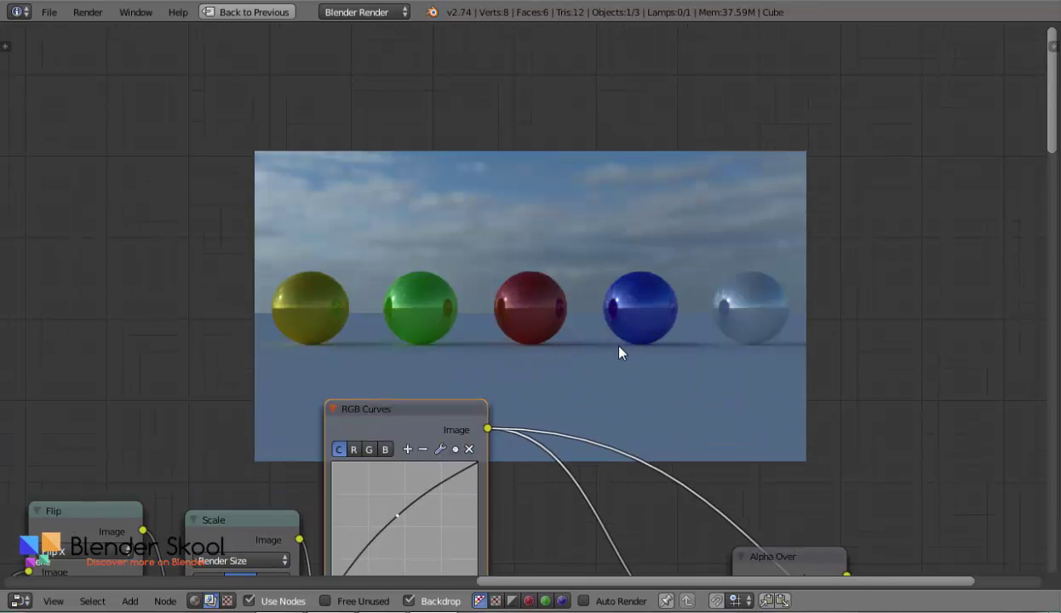
Step: Preview the frame image at its original size and after its own Render Size Scale node through the Viewer
{"action": "middle_click_drag", "start_coordinate": [673, 351], "coordinate": [852, 160]}
{"action": "middle_click_drag", "start_coordinate": [221, 537], "coordinate": [795, 327]}
{"action": "left_click", "coordinate": [462, 295], "text": "ctrl+shift"}
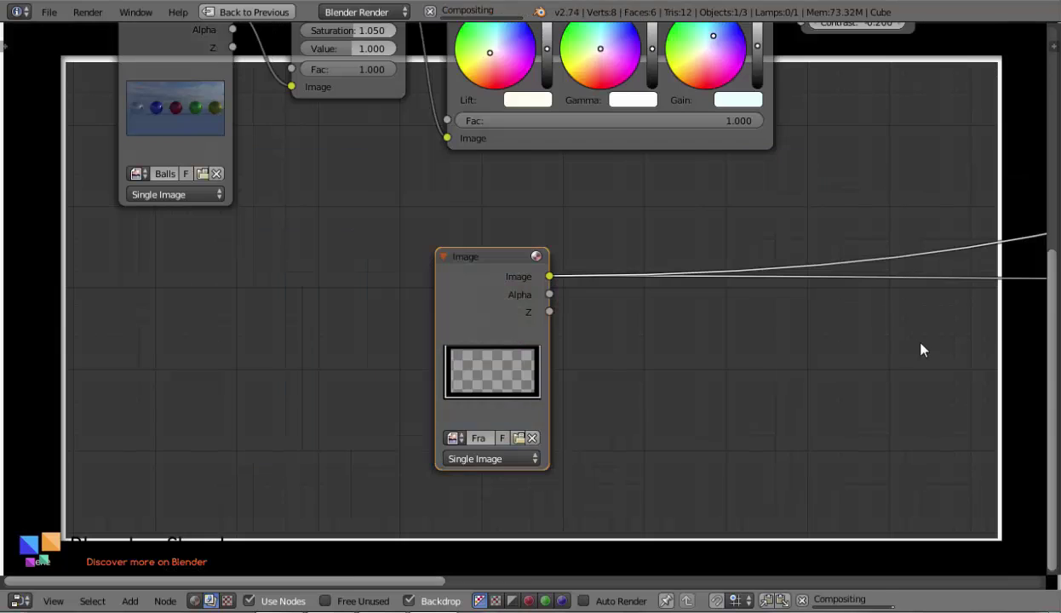
{"action": "middle_click_drag", "start_coordinate": [861, 363], "coordinate": [586, 453]}
{"action": "middle_click_drag", "start_coordinate": [1045, 276], "coordinate": [535, 371]}
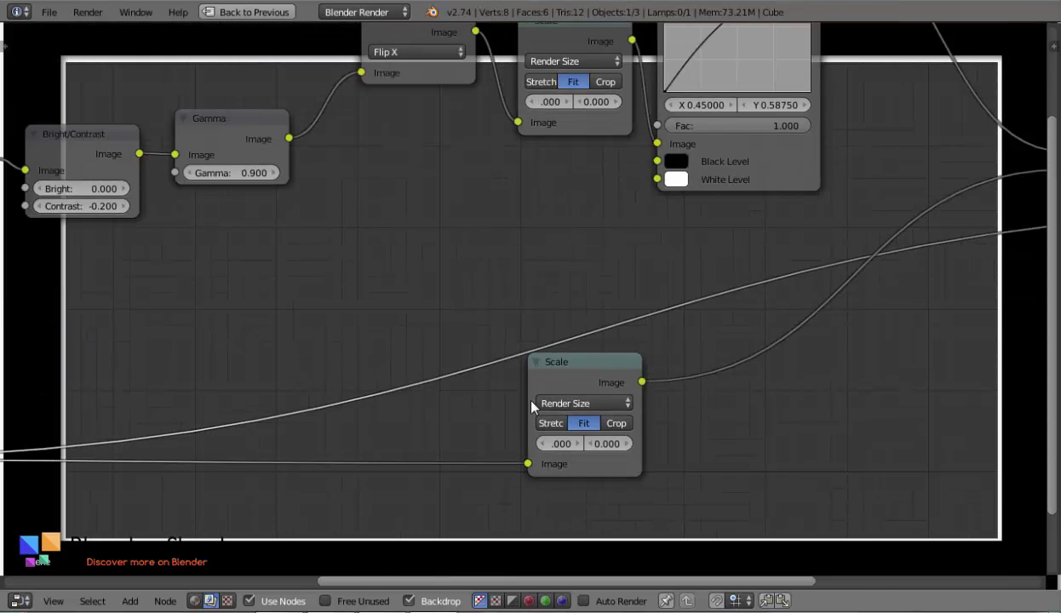
{"action": "left_click", "coordinate": [585, 377], "text": "ctrl+shift"}
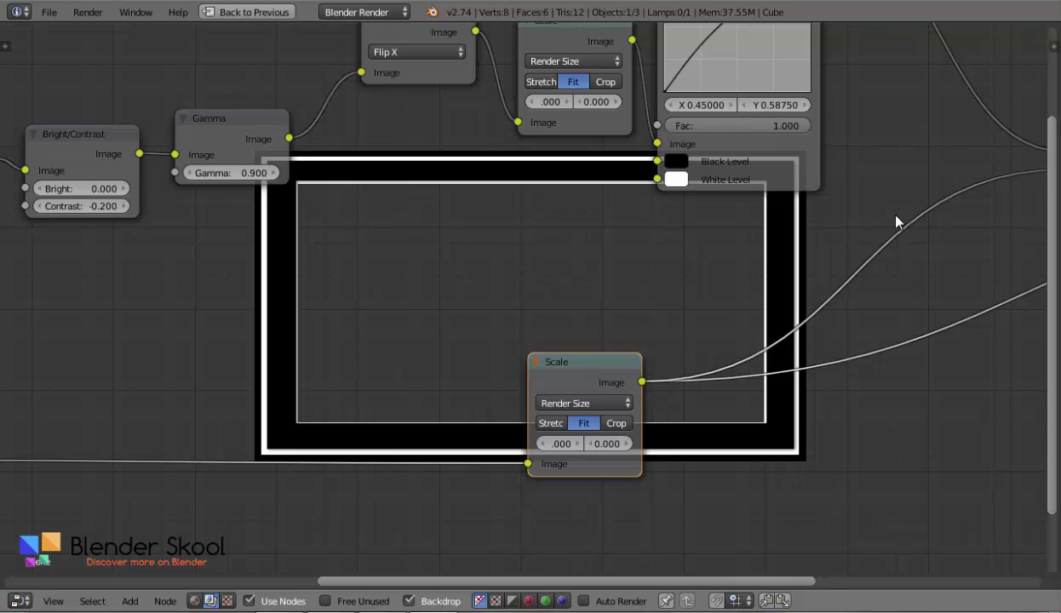
Step: Compare the Alpha Over output with the RGB Curves output, leaving Alpha Over linked to the Viewer
{"action": "middle_click_drag", "start_coordinate": [634, 324], "coordinate": [741, 324]}
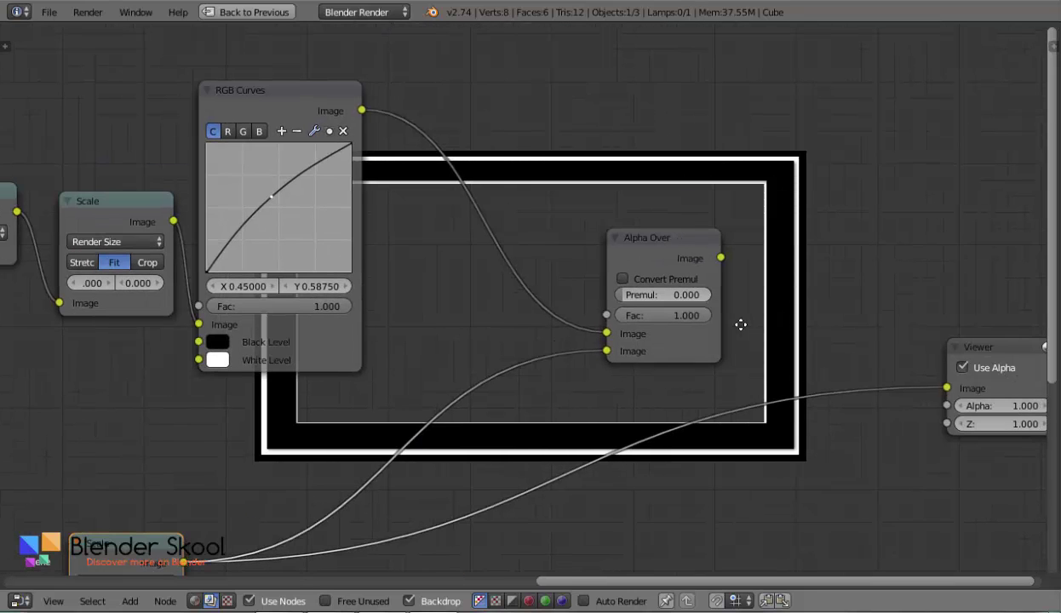
{"action": "left_click", "coordinate": [672, 242], "text": "ctrl+shift"}
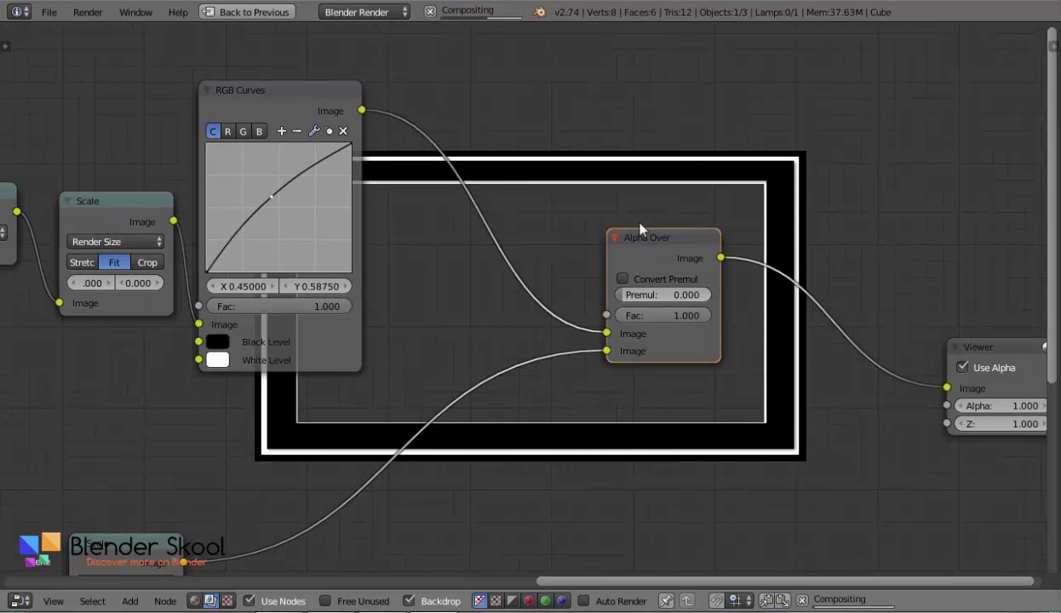
{"action": "left_click", "coordinate": [282, 108], "text": "ctrl+shift"}
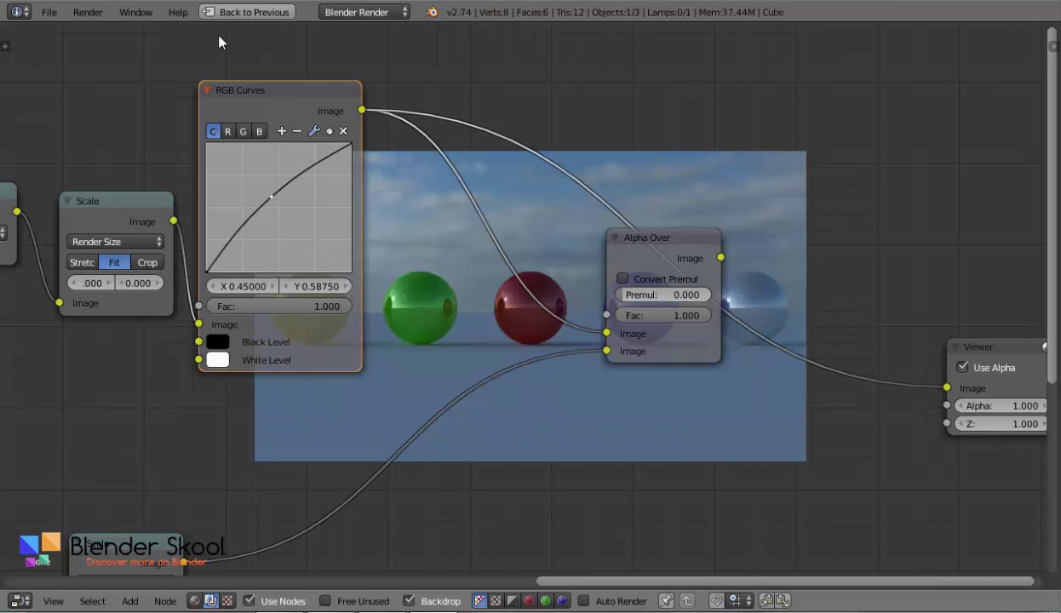
{"action": "left_click", "coordinate": [639, 242], "text": "ctrl+shift"}
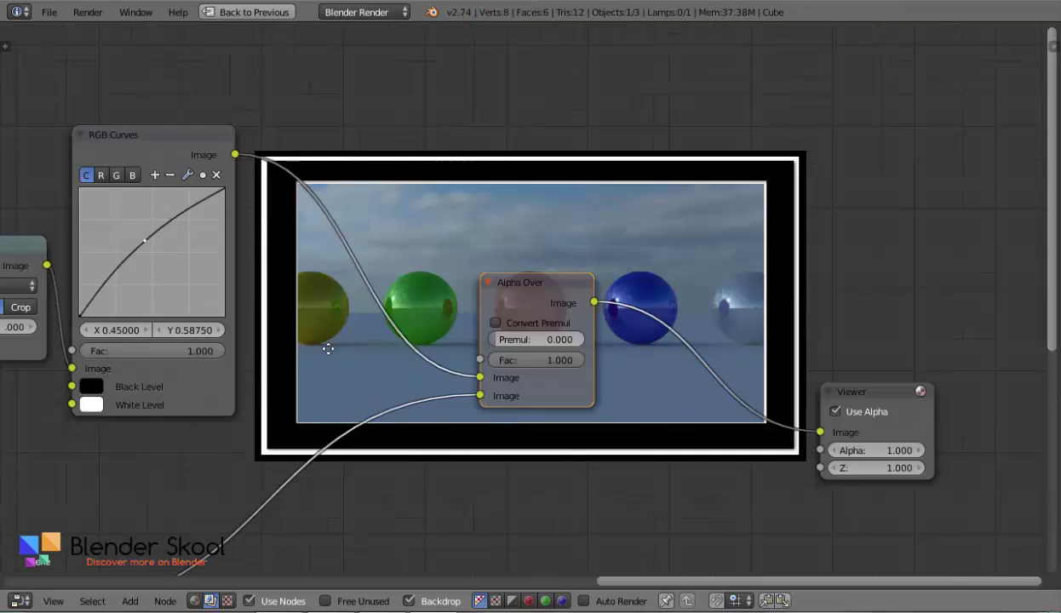
{"action": "middle_click_drag", "start_coordinate": [921, 107], "coordinate": [614, 195]}
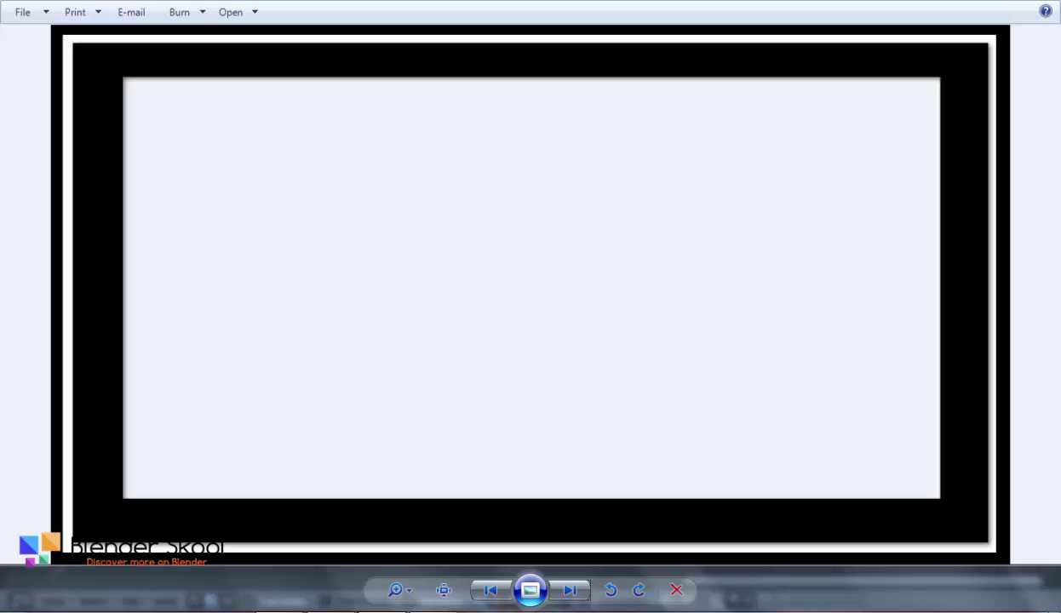
Step: Switch to Windows Photo Viewer and advance from the empty frame to the framed balls picture
{"action": "left_click", "coordinate": [569, 589]}
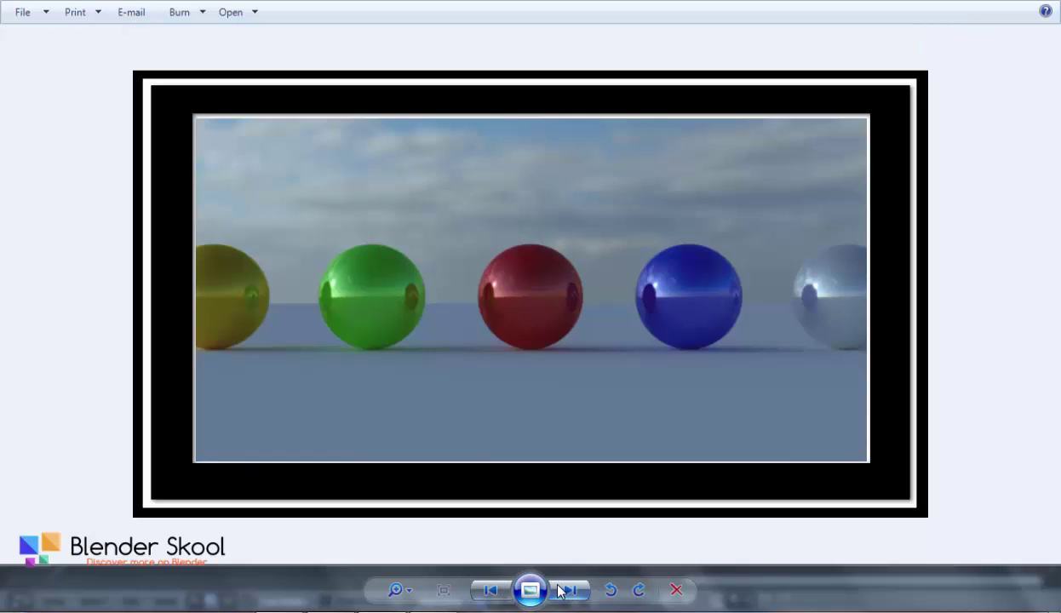